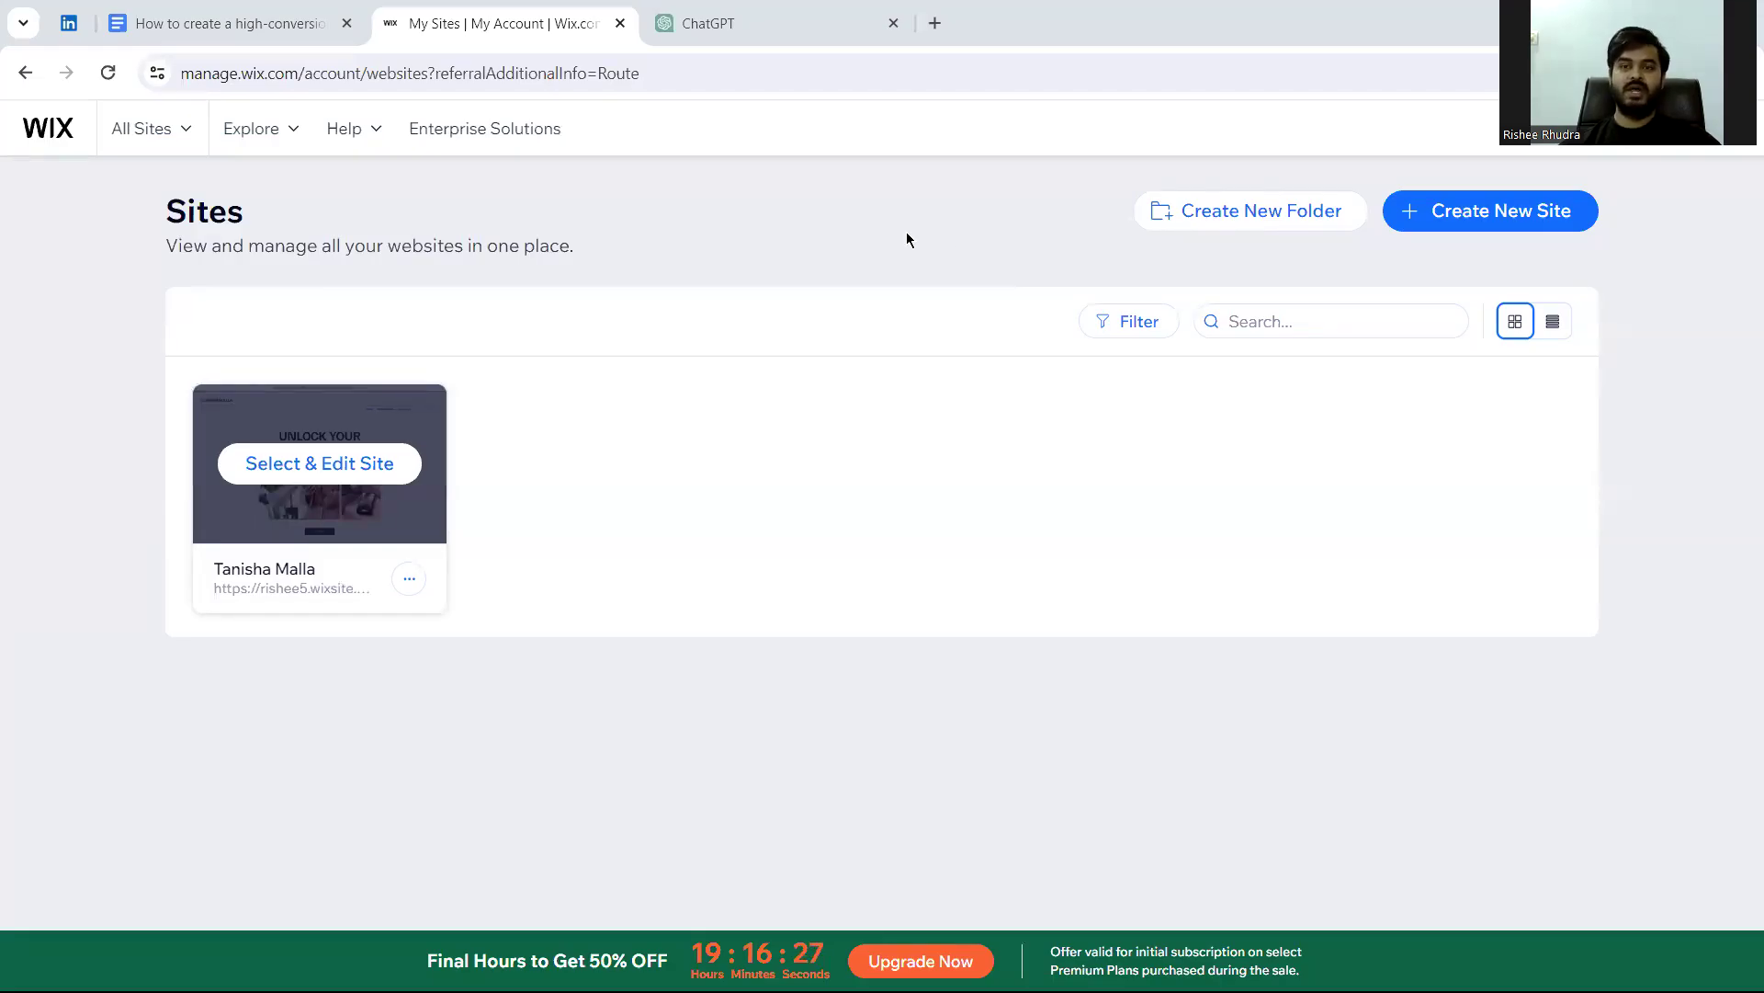
Step: Start a new site with the AI setup chat and name it Edubridge
click(1426, 216)
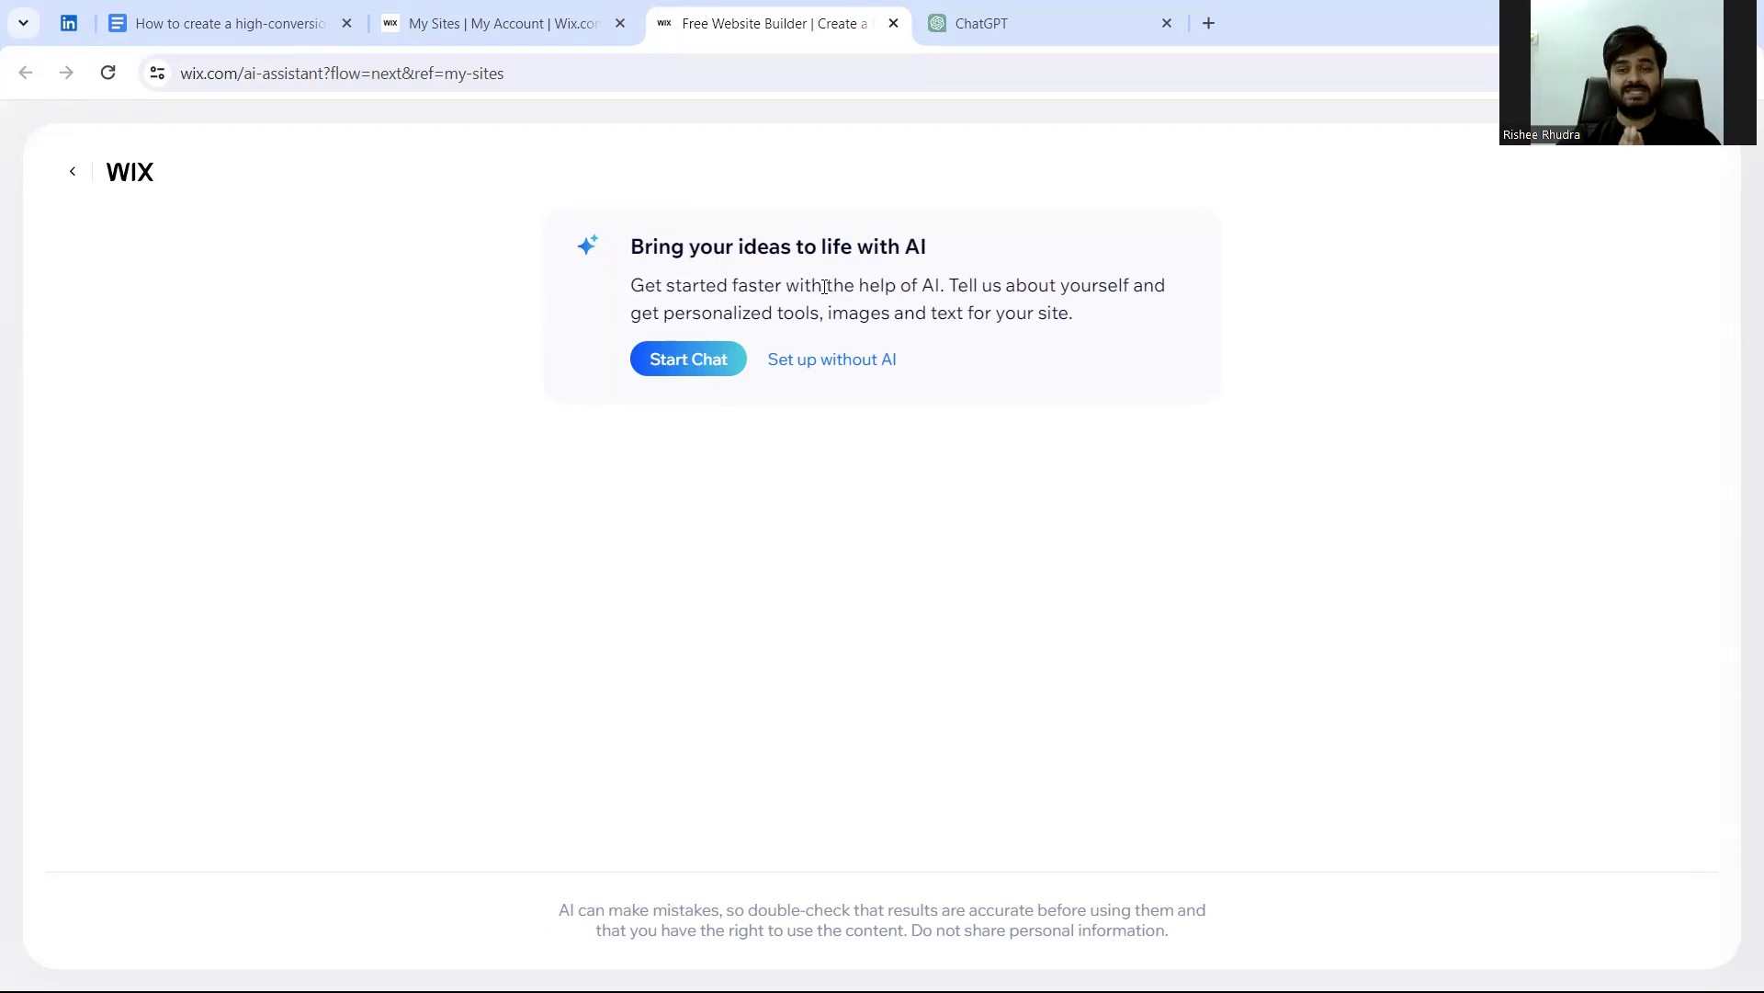
click(720, 362)
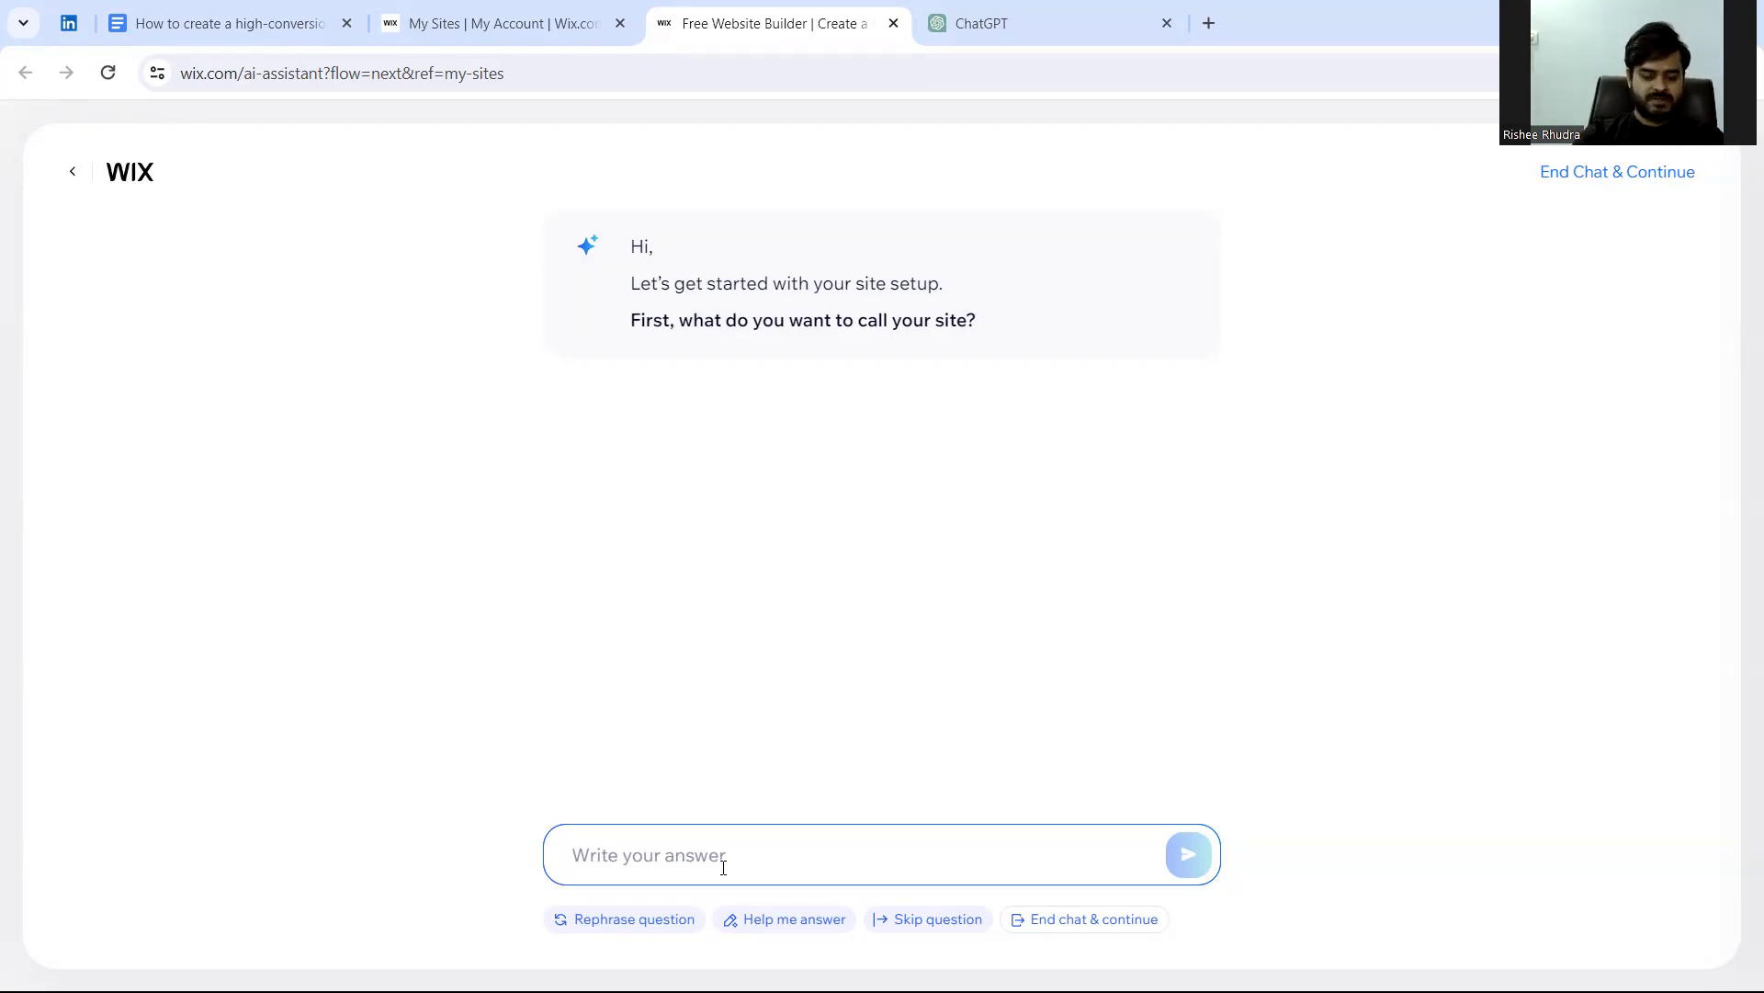
text(Ed)
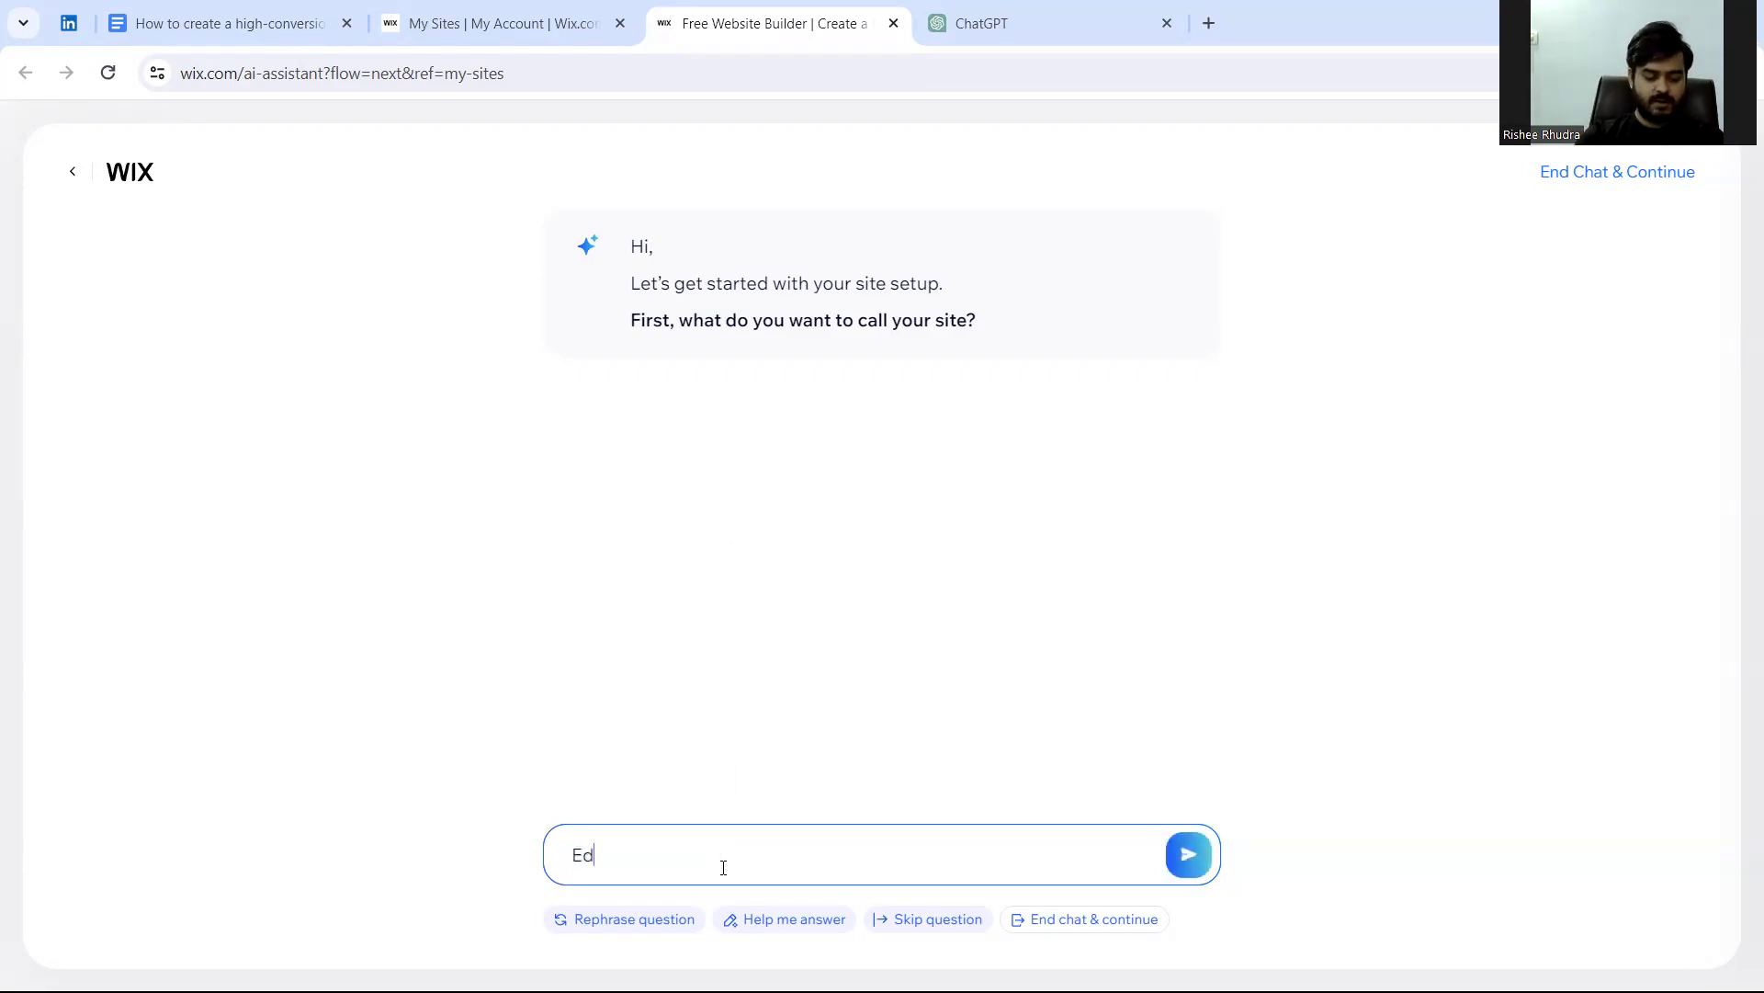
text(ubridge)
key(Return)
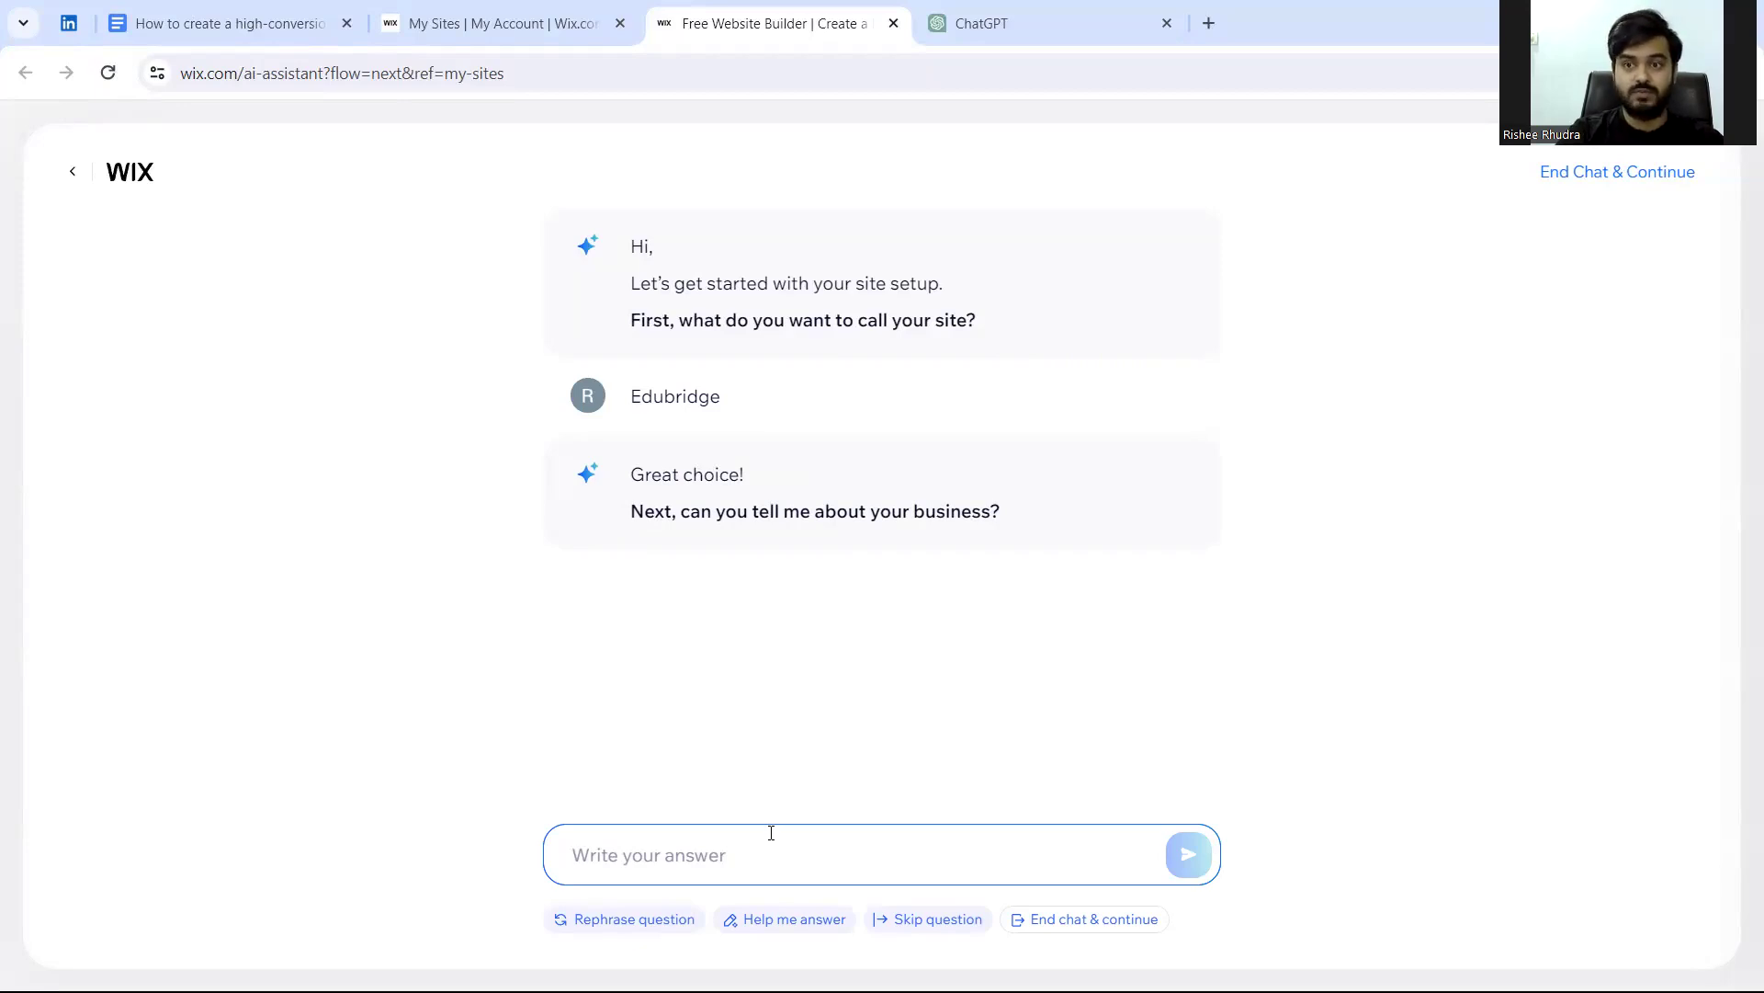
Step: Describe the business as upskilling courses for experienced writers, linking writing skills and business interests
text(i)
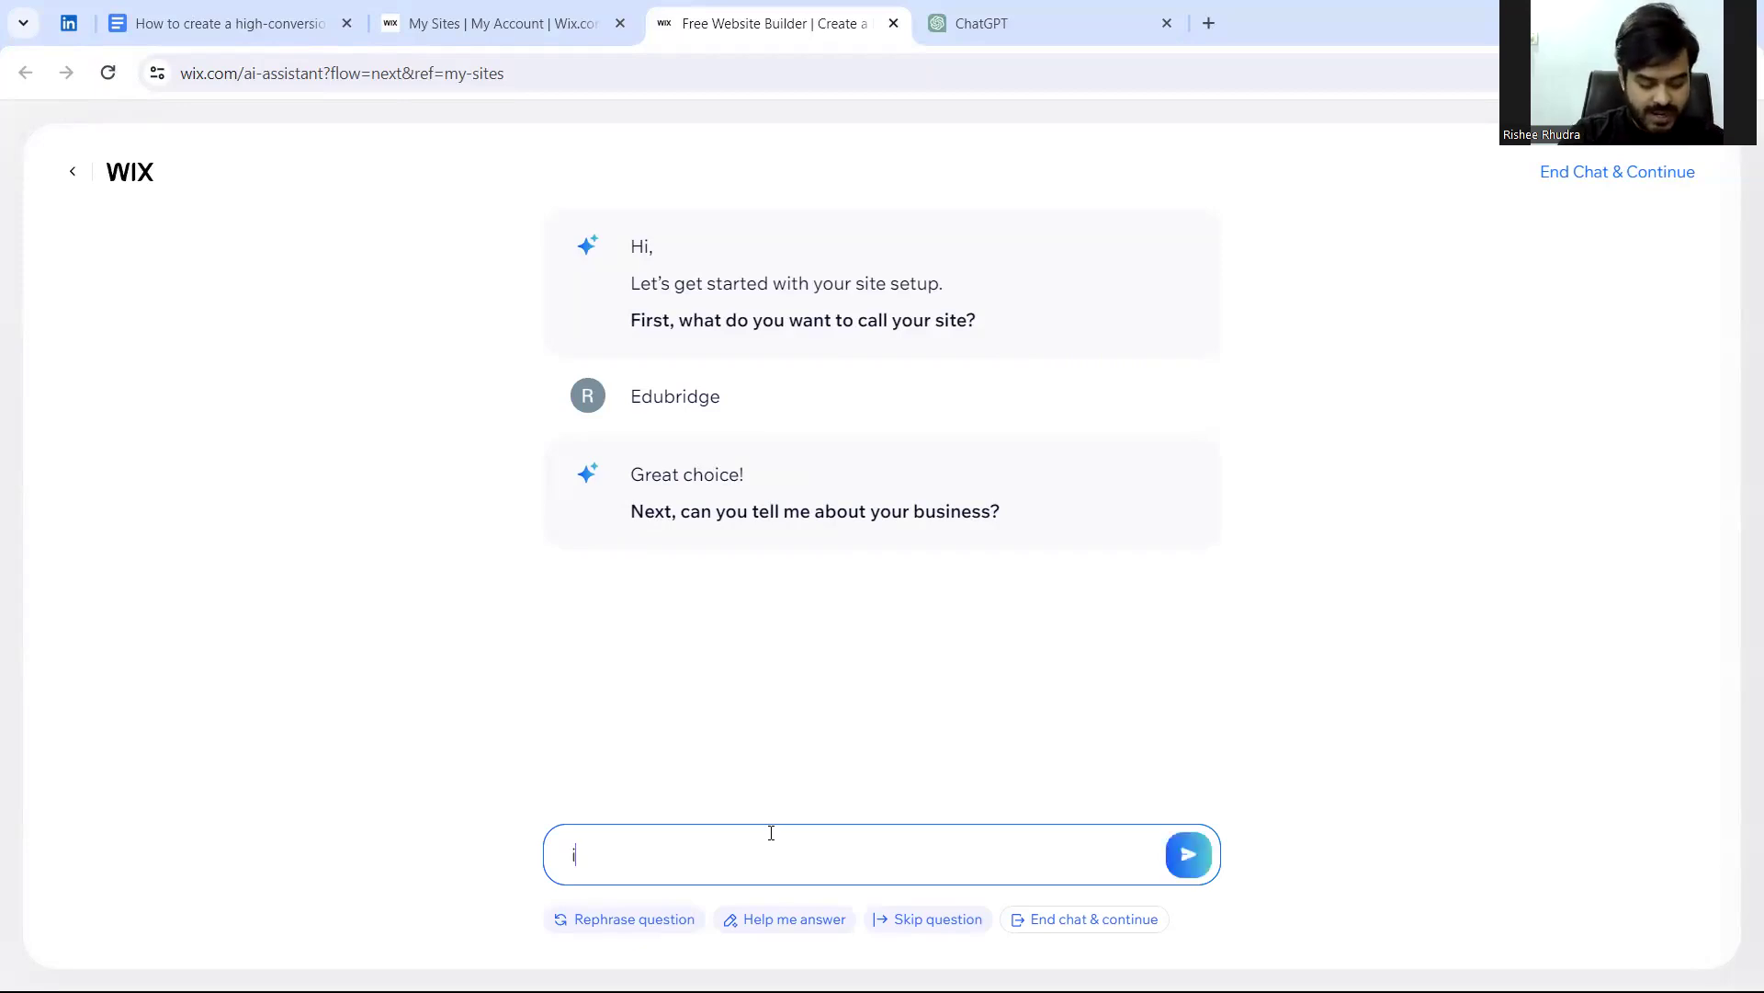
text( p)
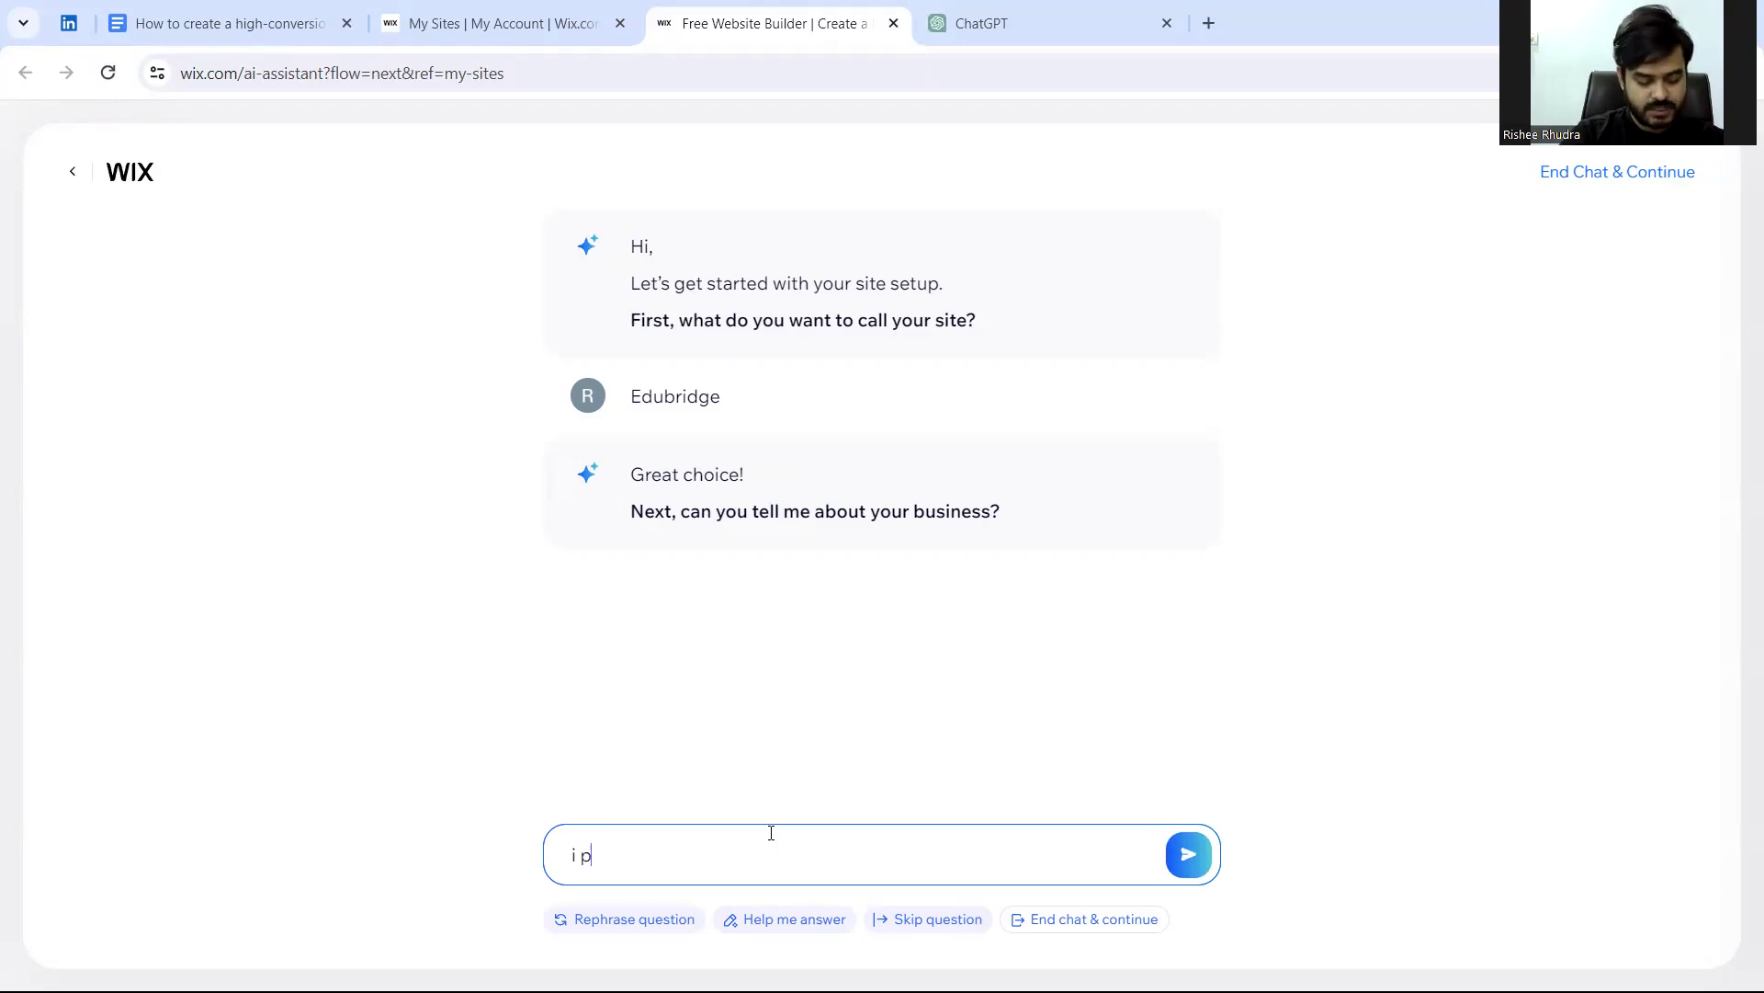
text(rovide upskilling courses to expe)
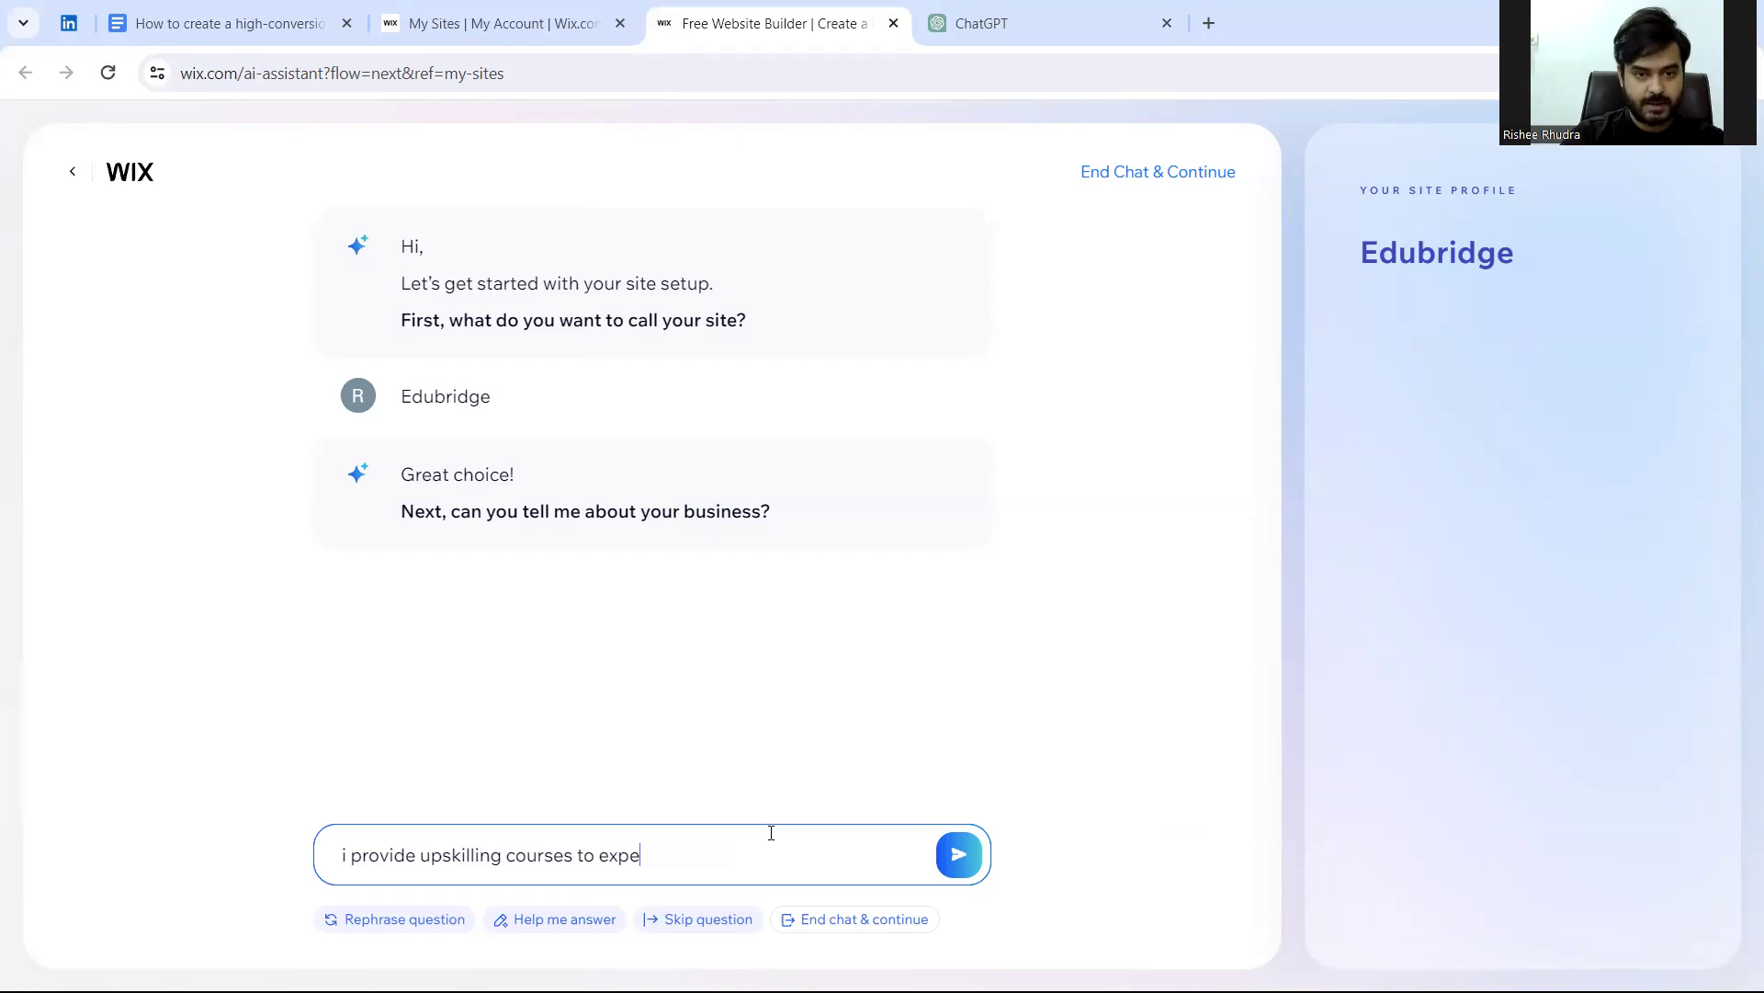
text(rienced writer connecting thier writing skills and business interests)
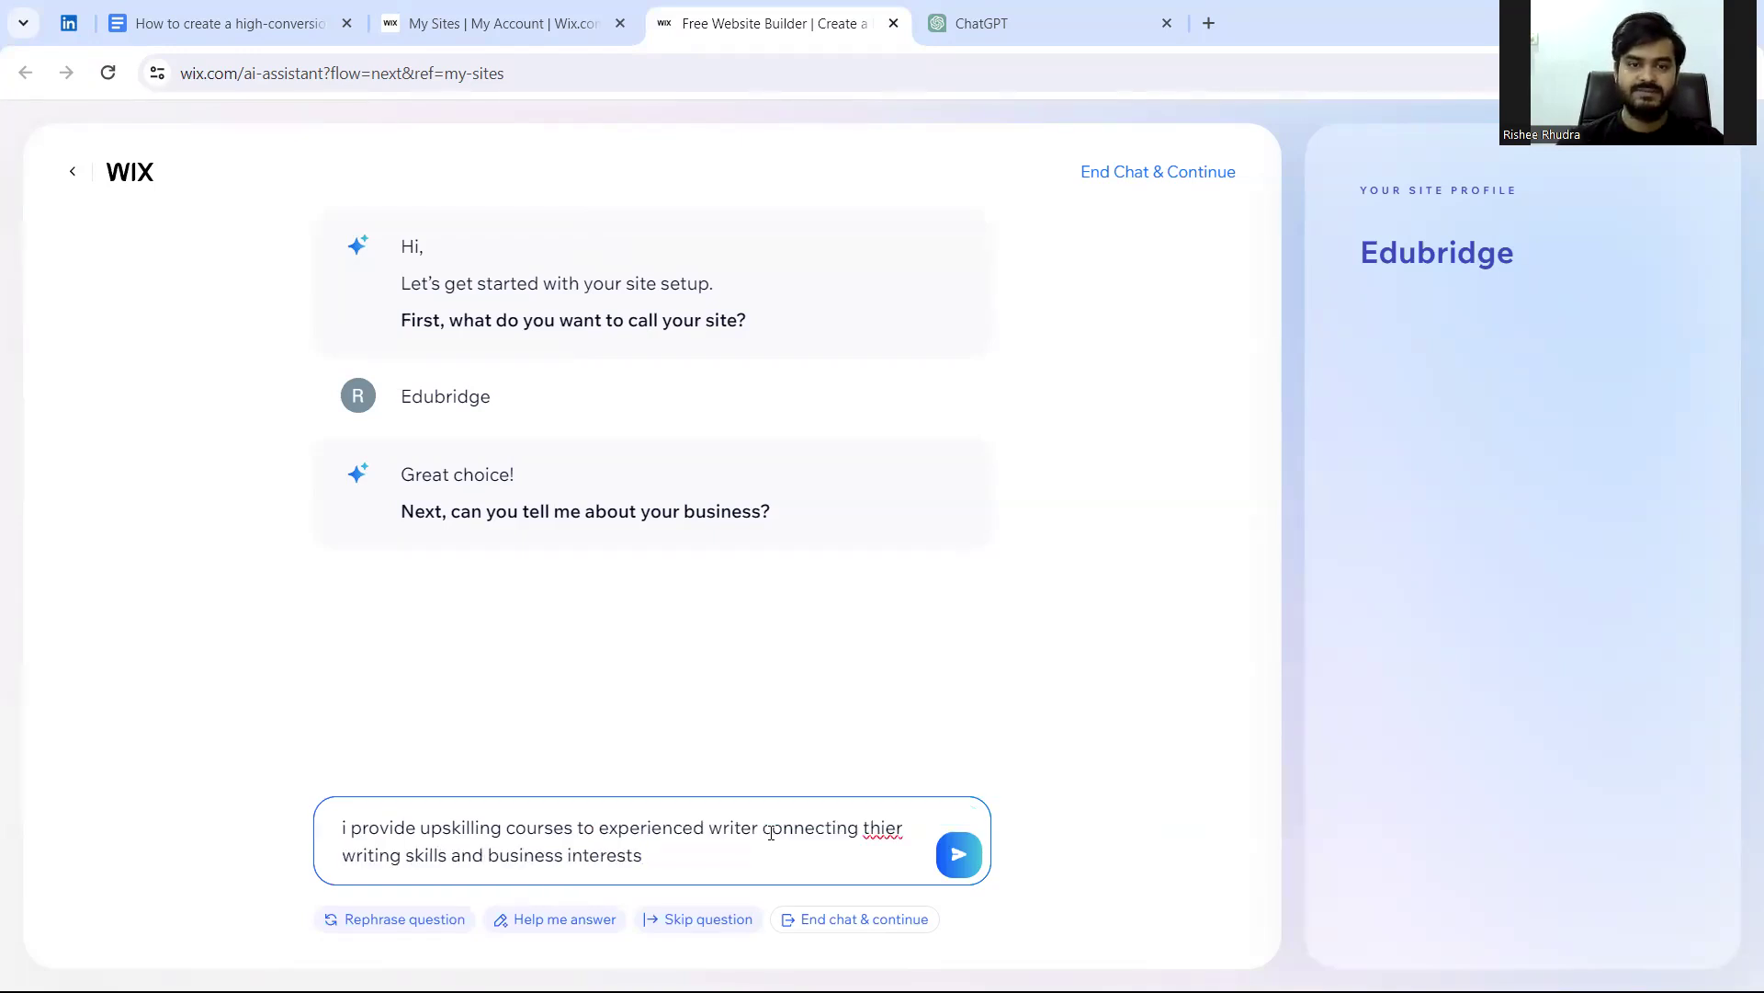
key(Return)
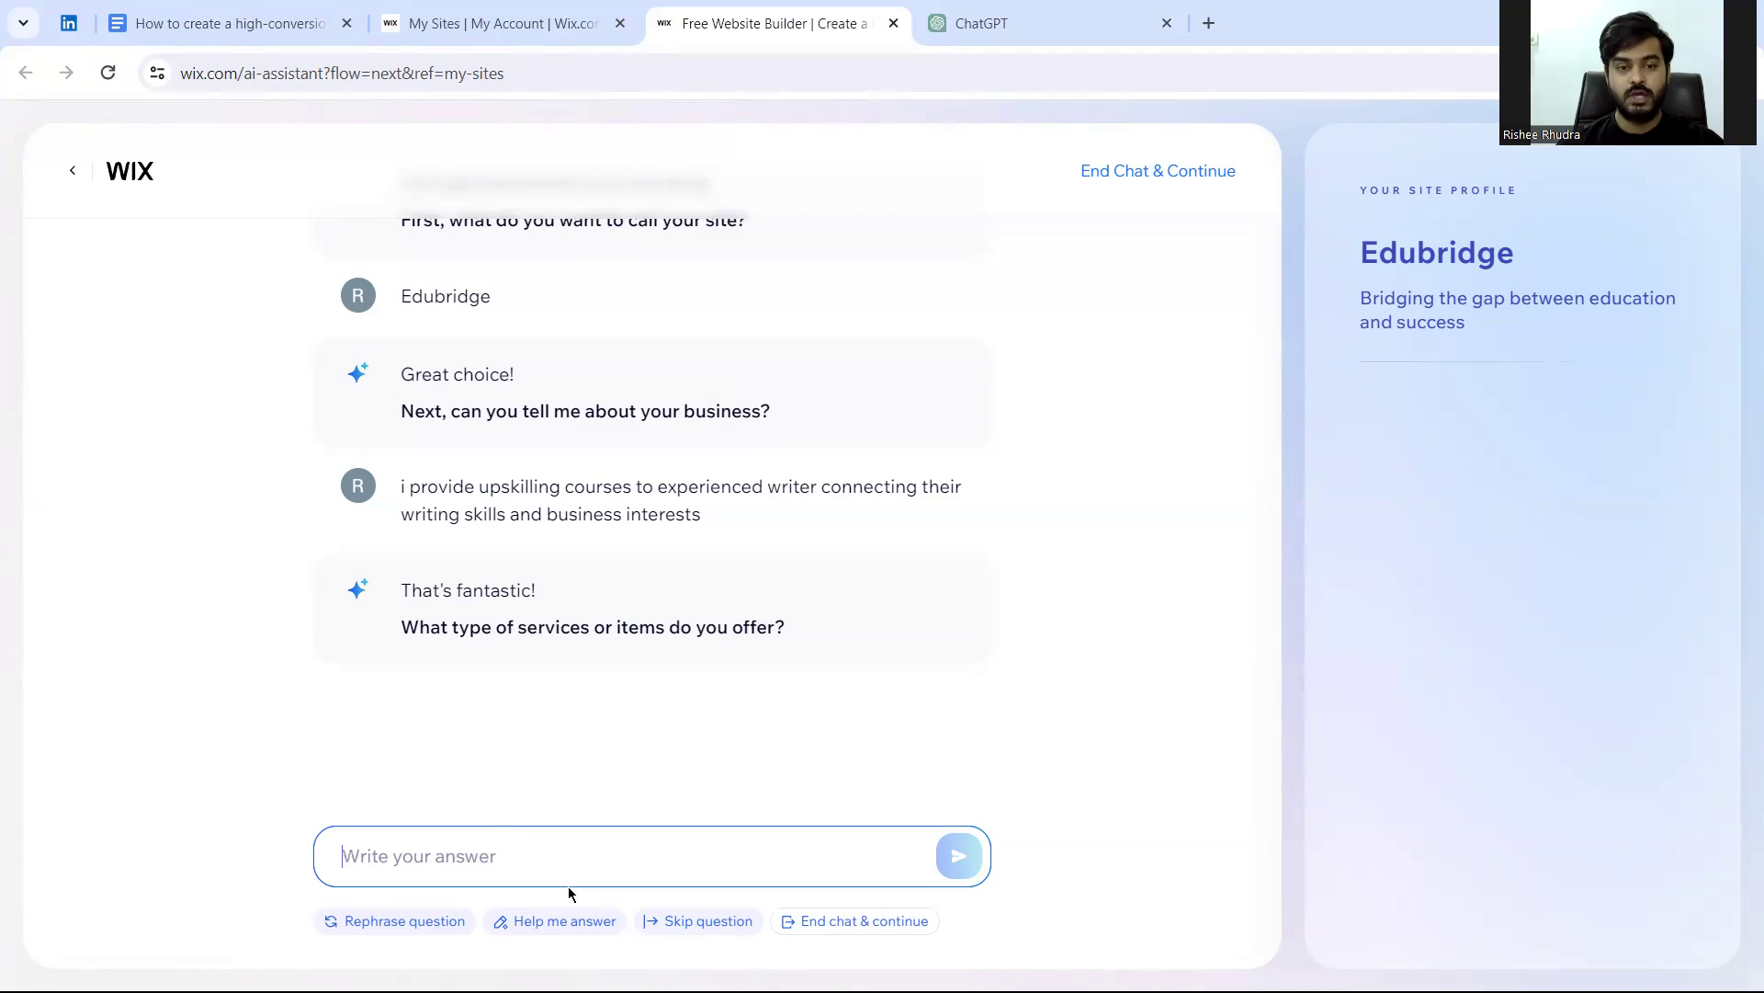
Step: Answer services with two suggested services and give pan india as the location
click(556, 922)
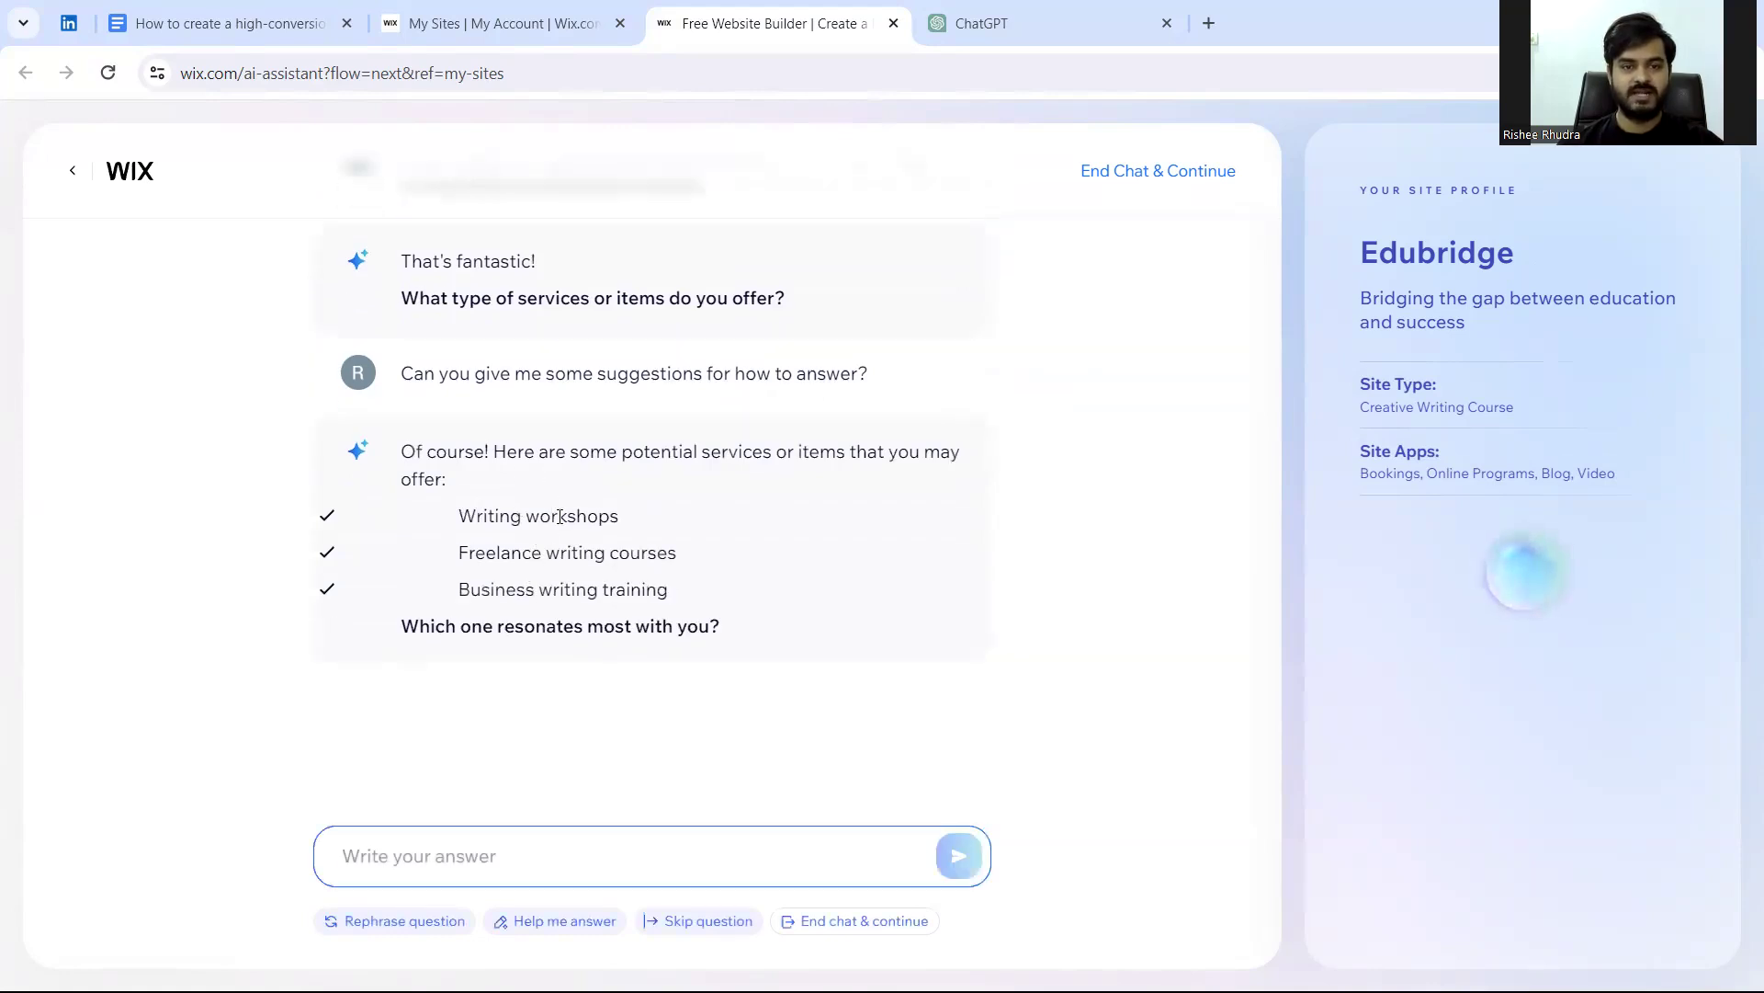
drag(679, 553, 458, 516)
key(ctrl+c)
click(502, 859)
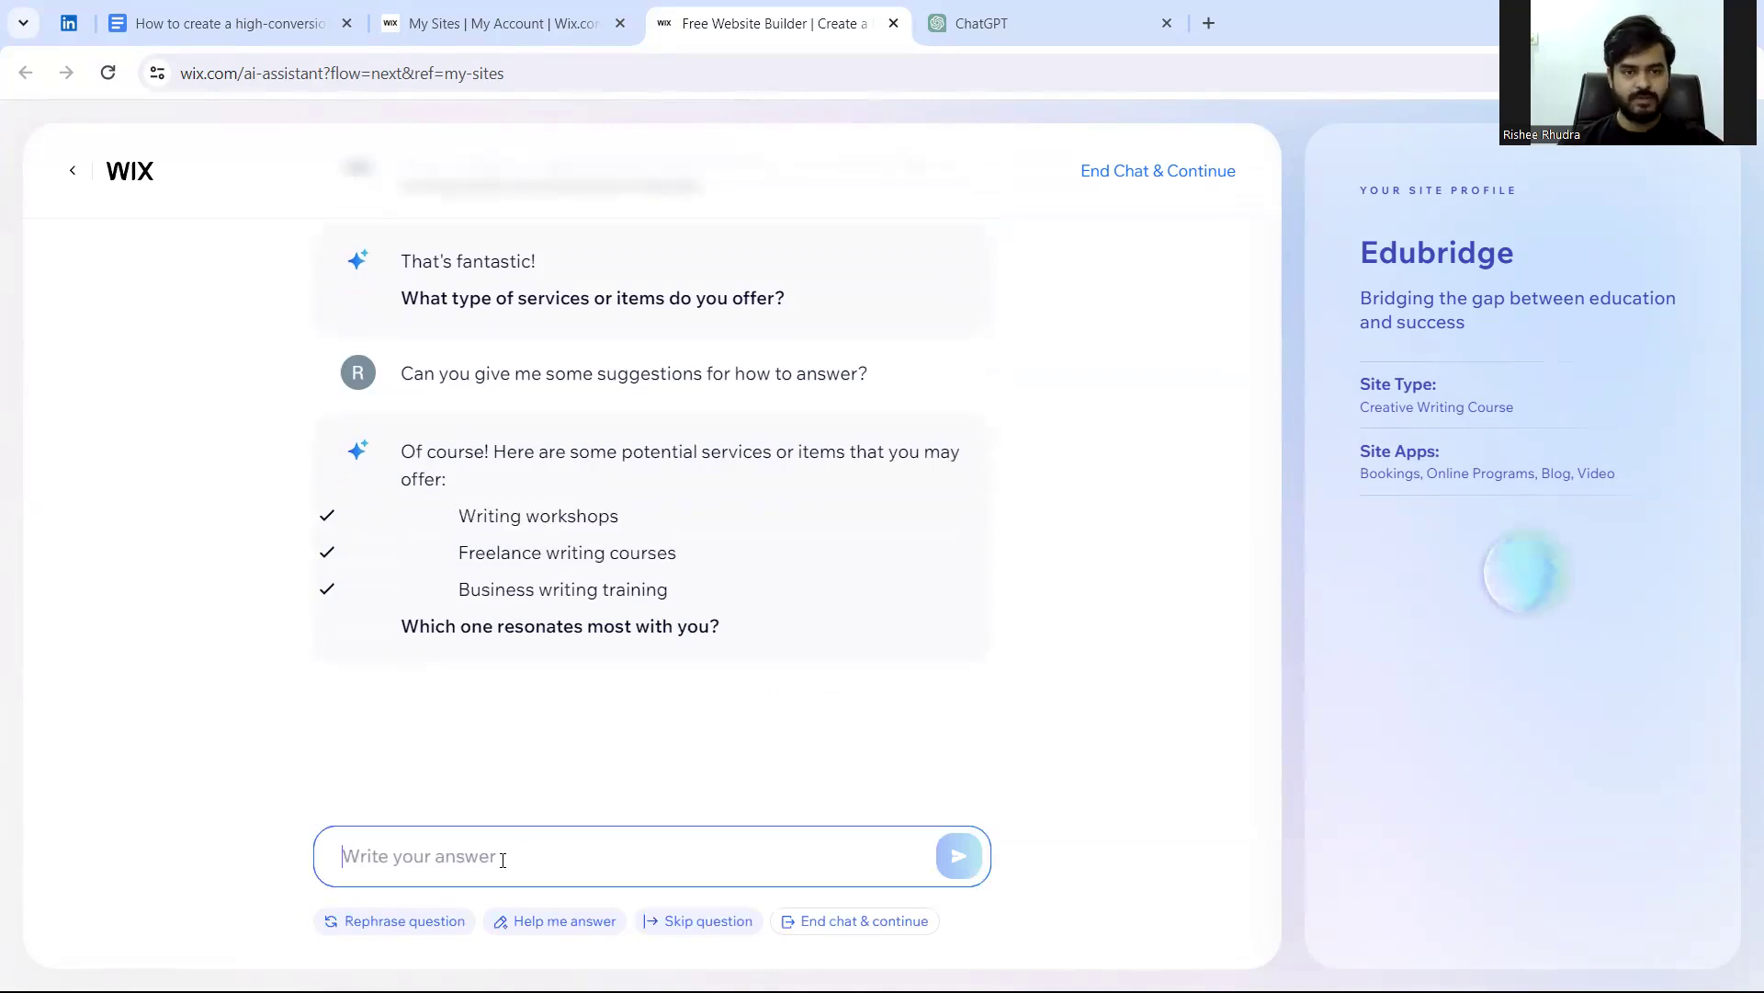
key(ctrl+v)
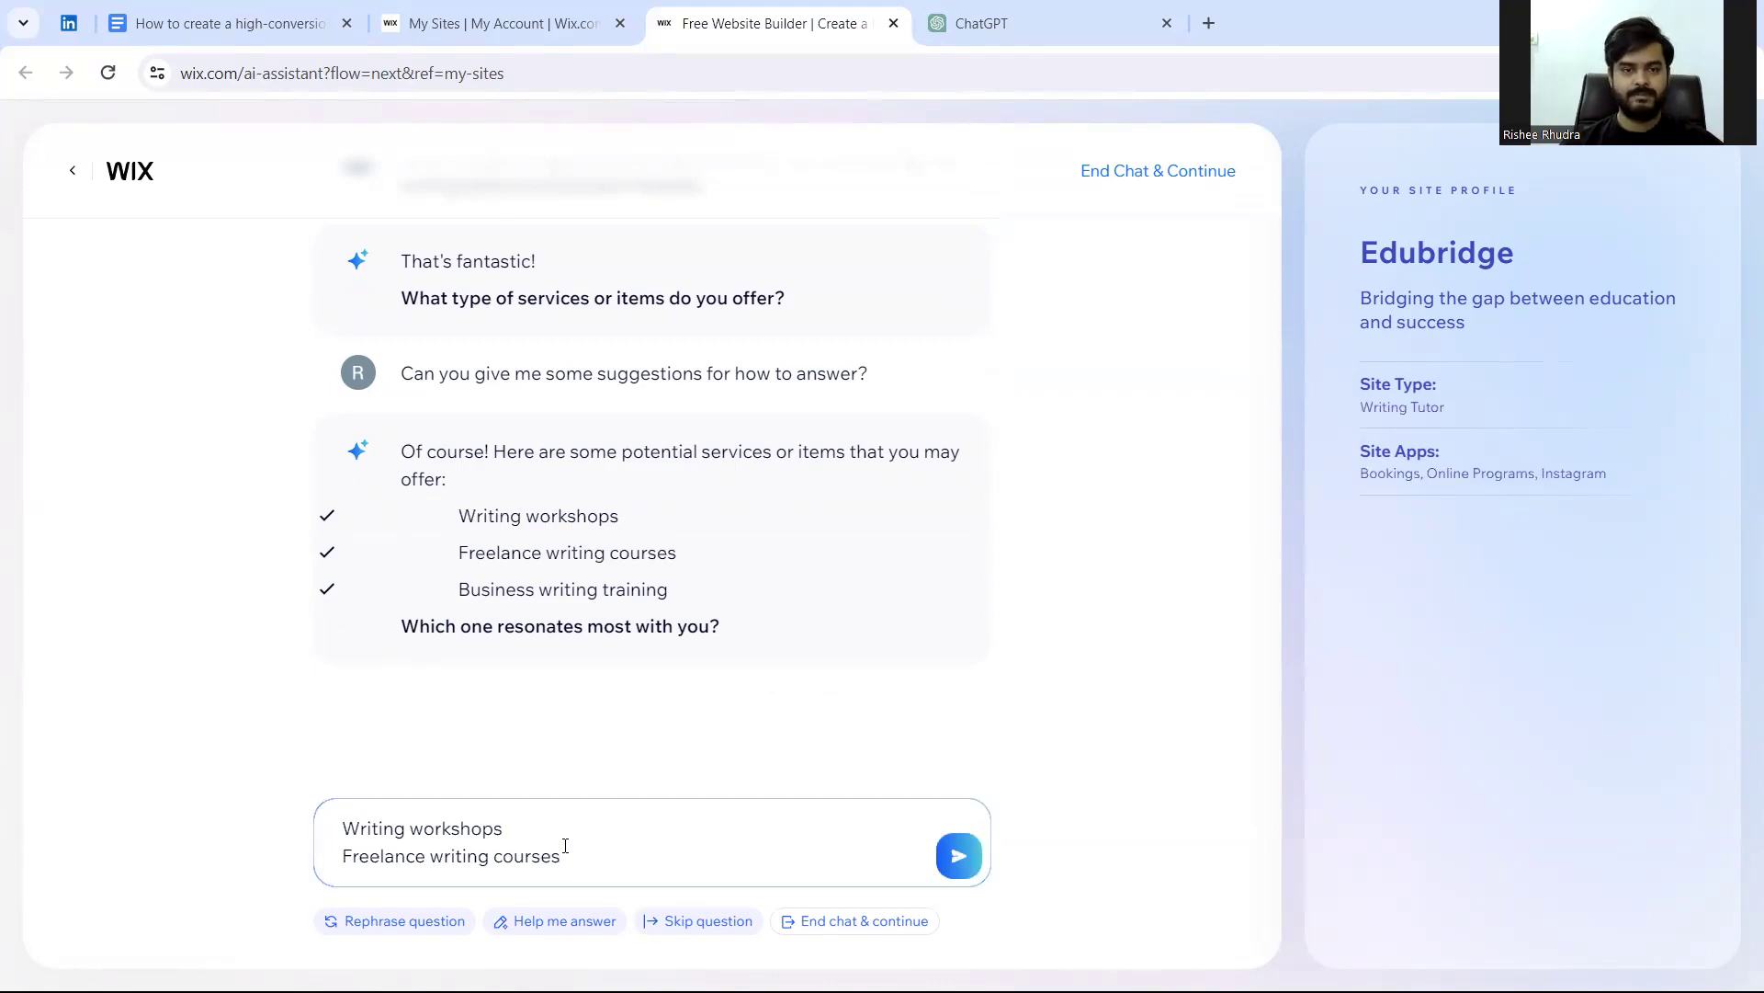
key(Return)
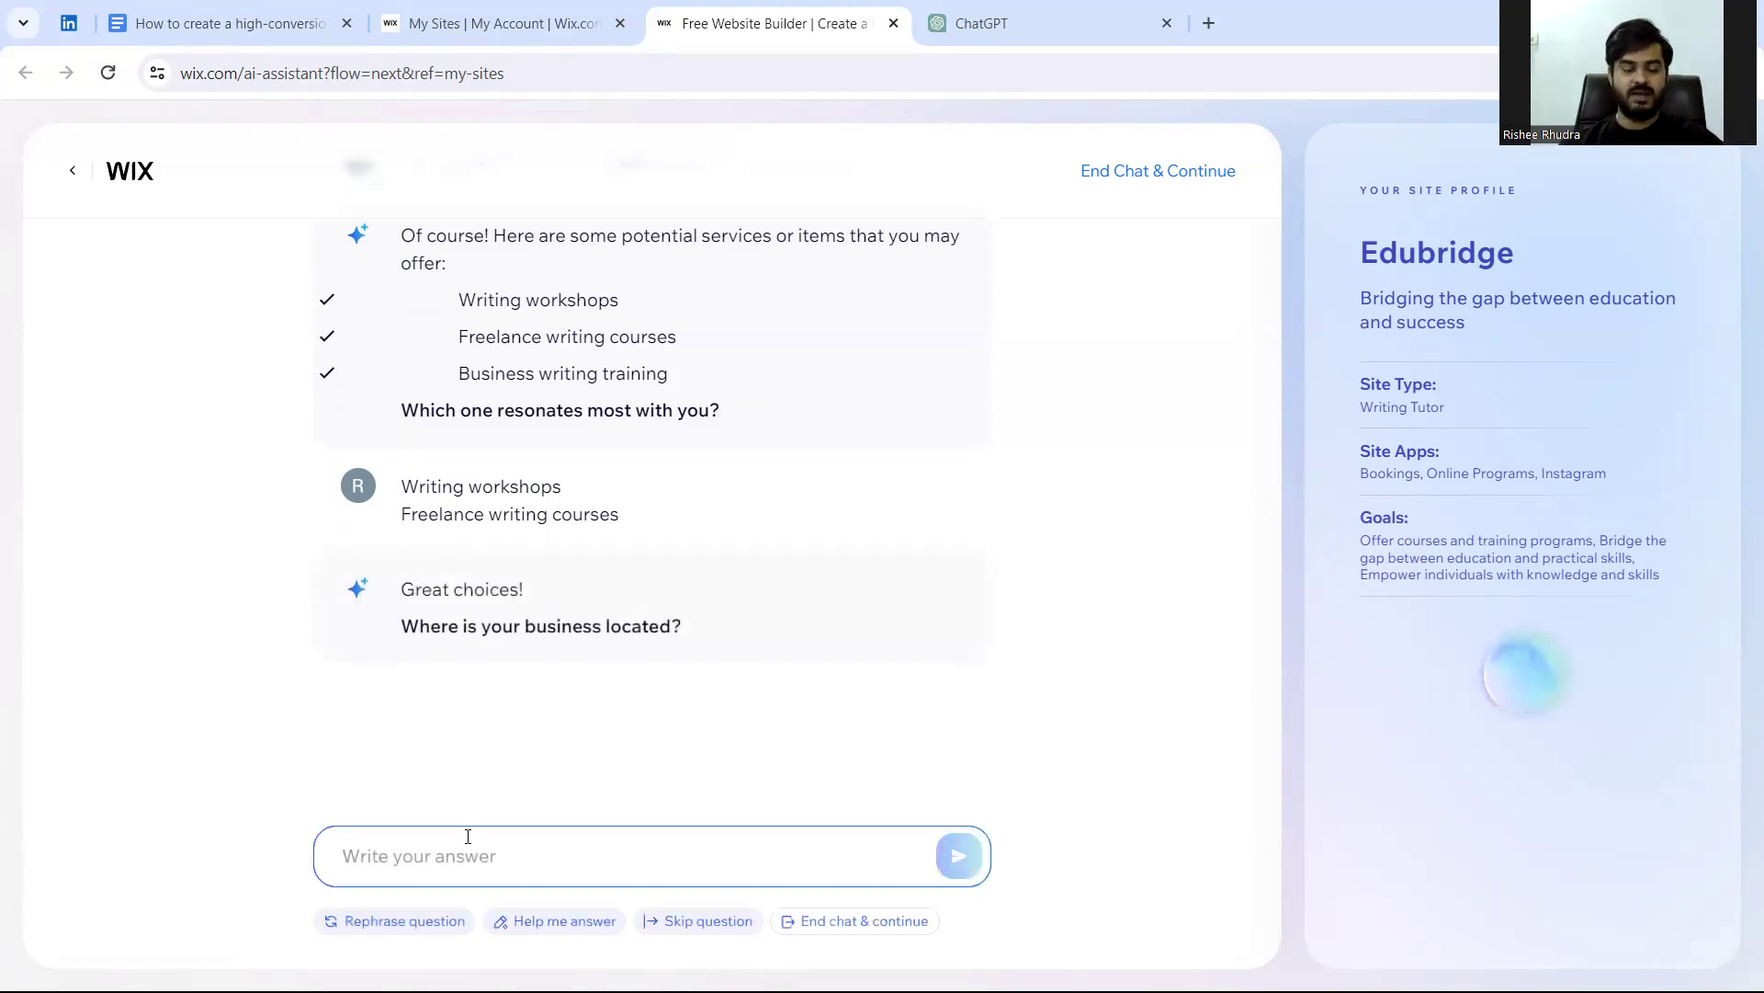
text(pa)
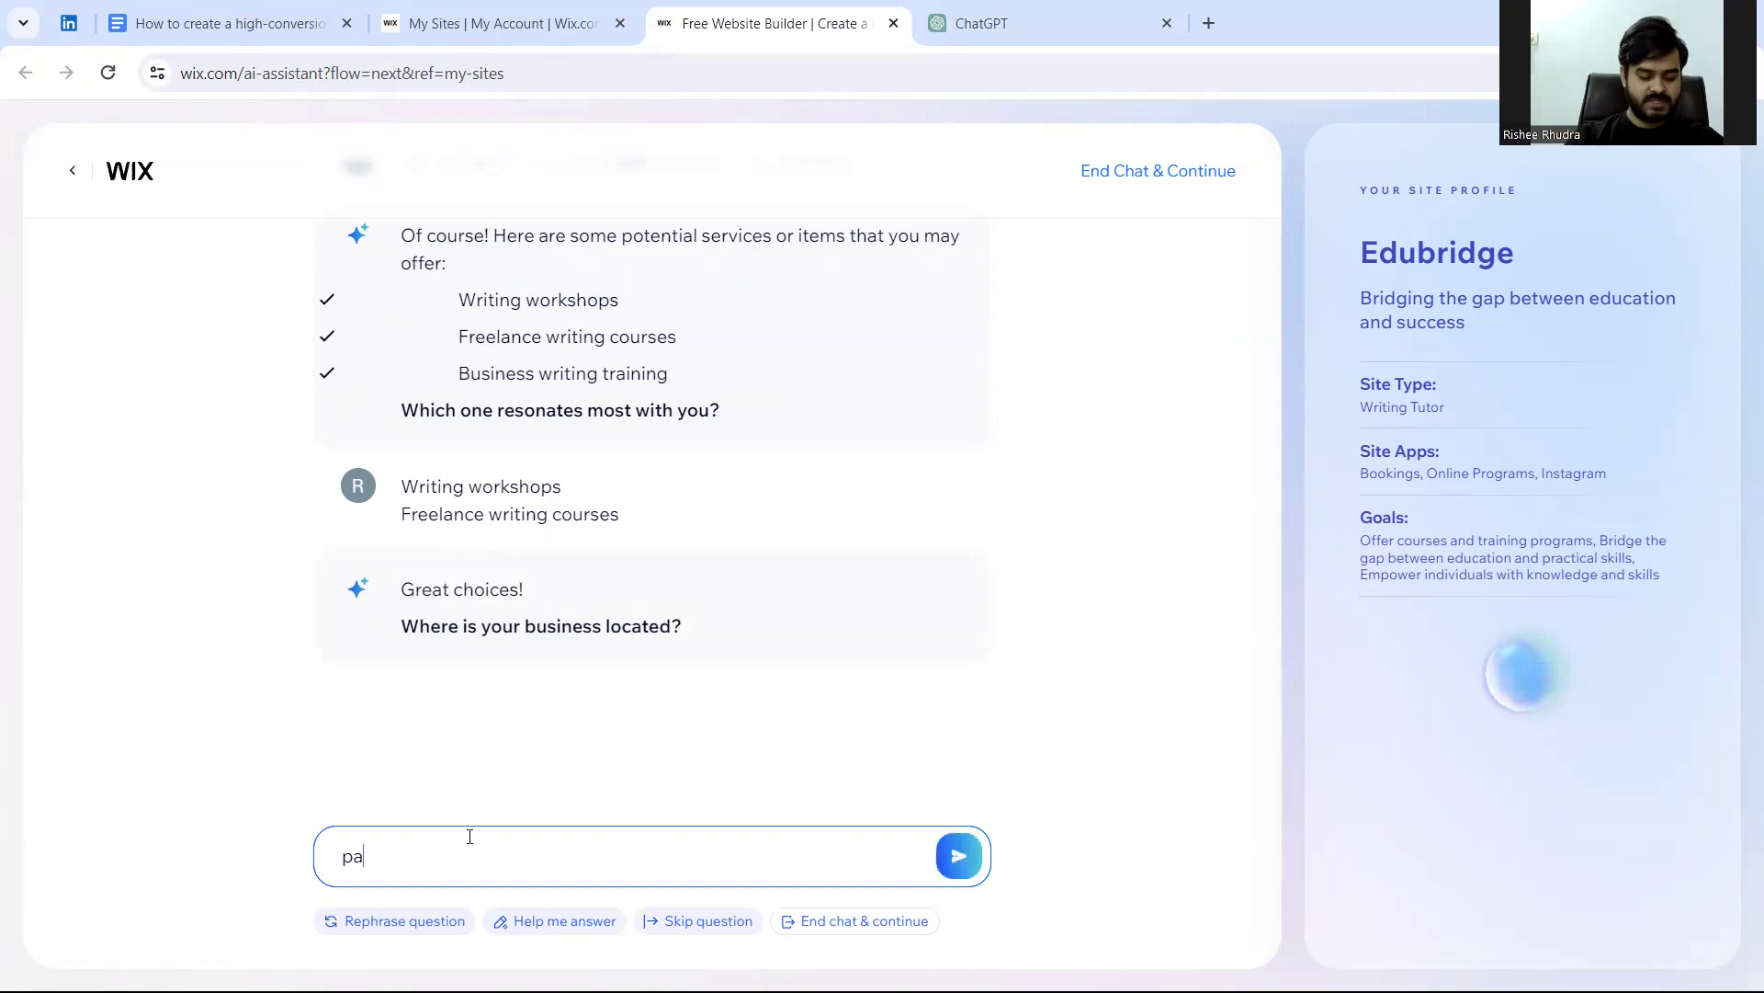
text(n india)
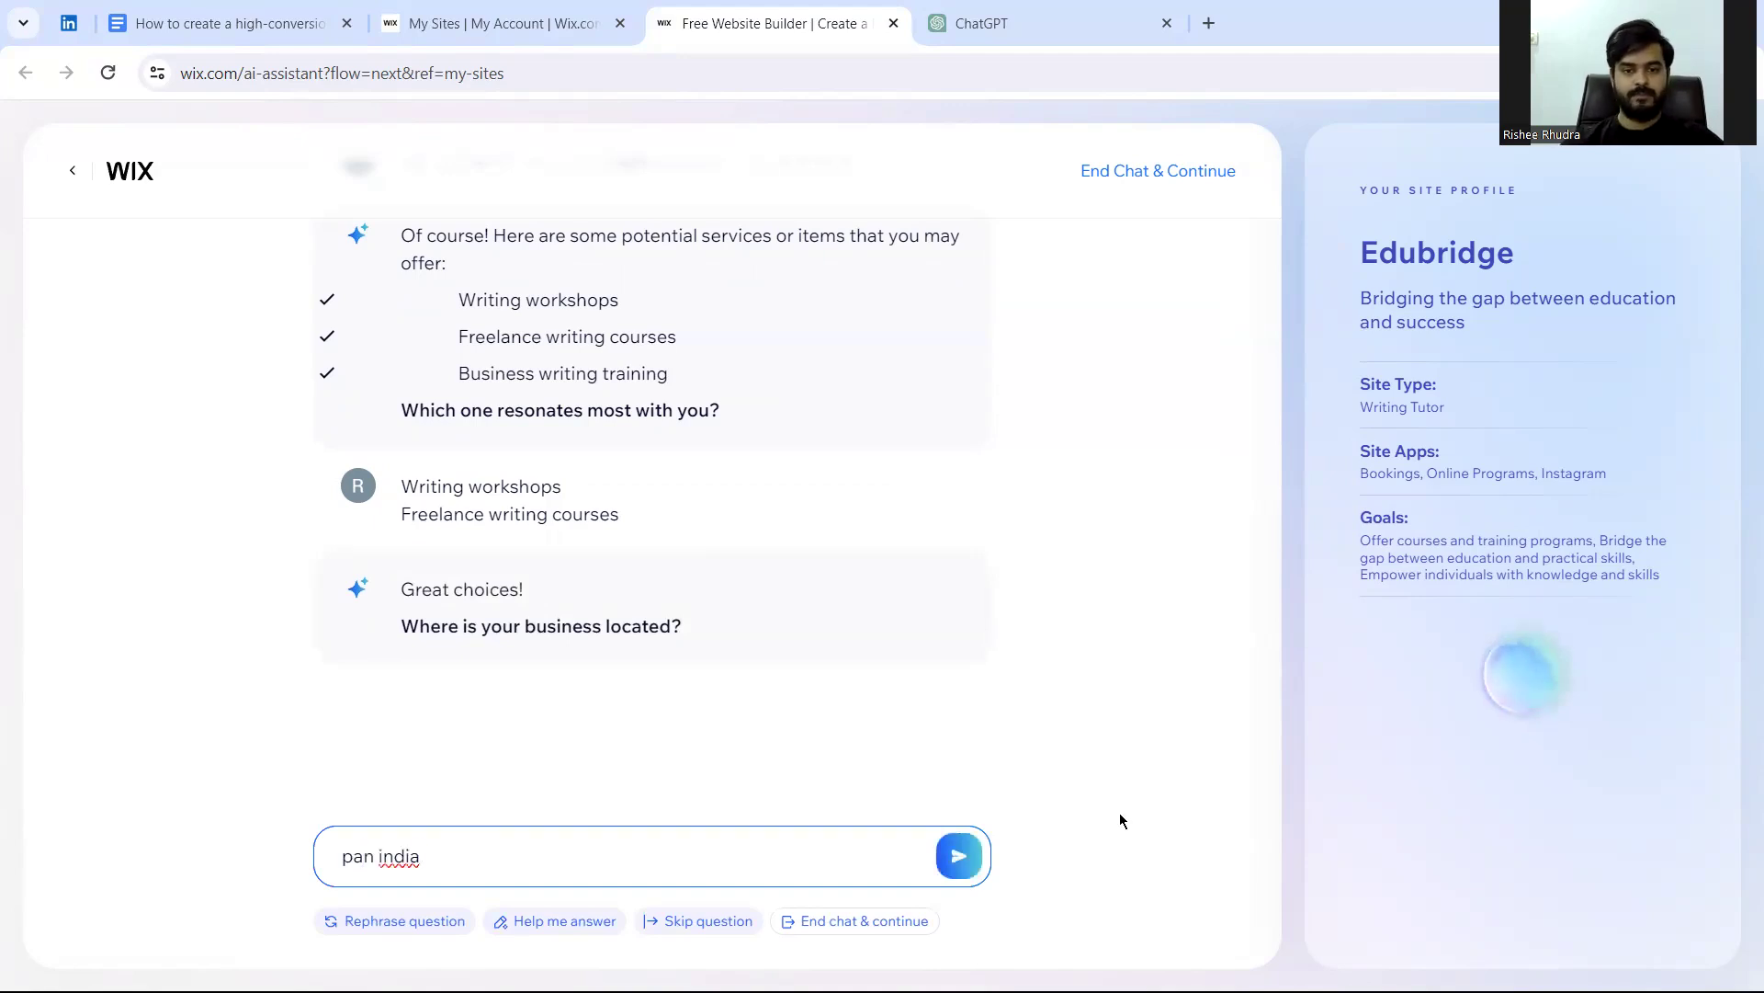
key(Return)
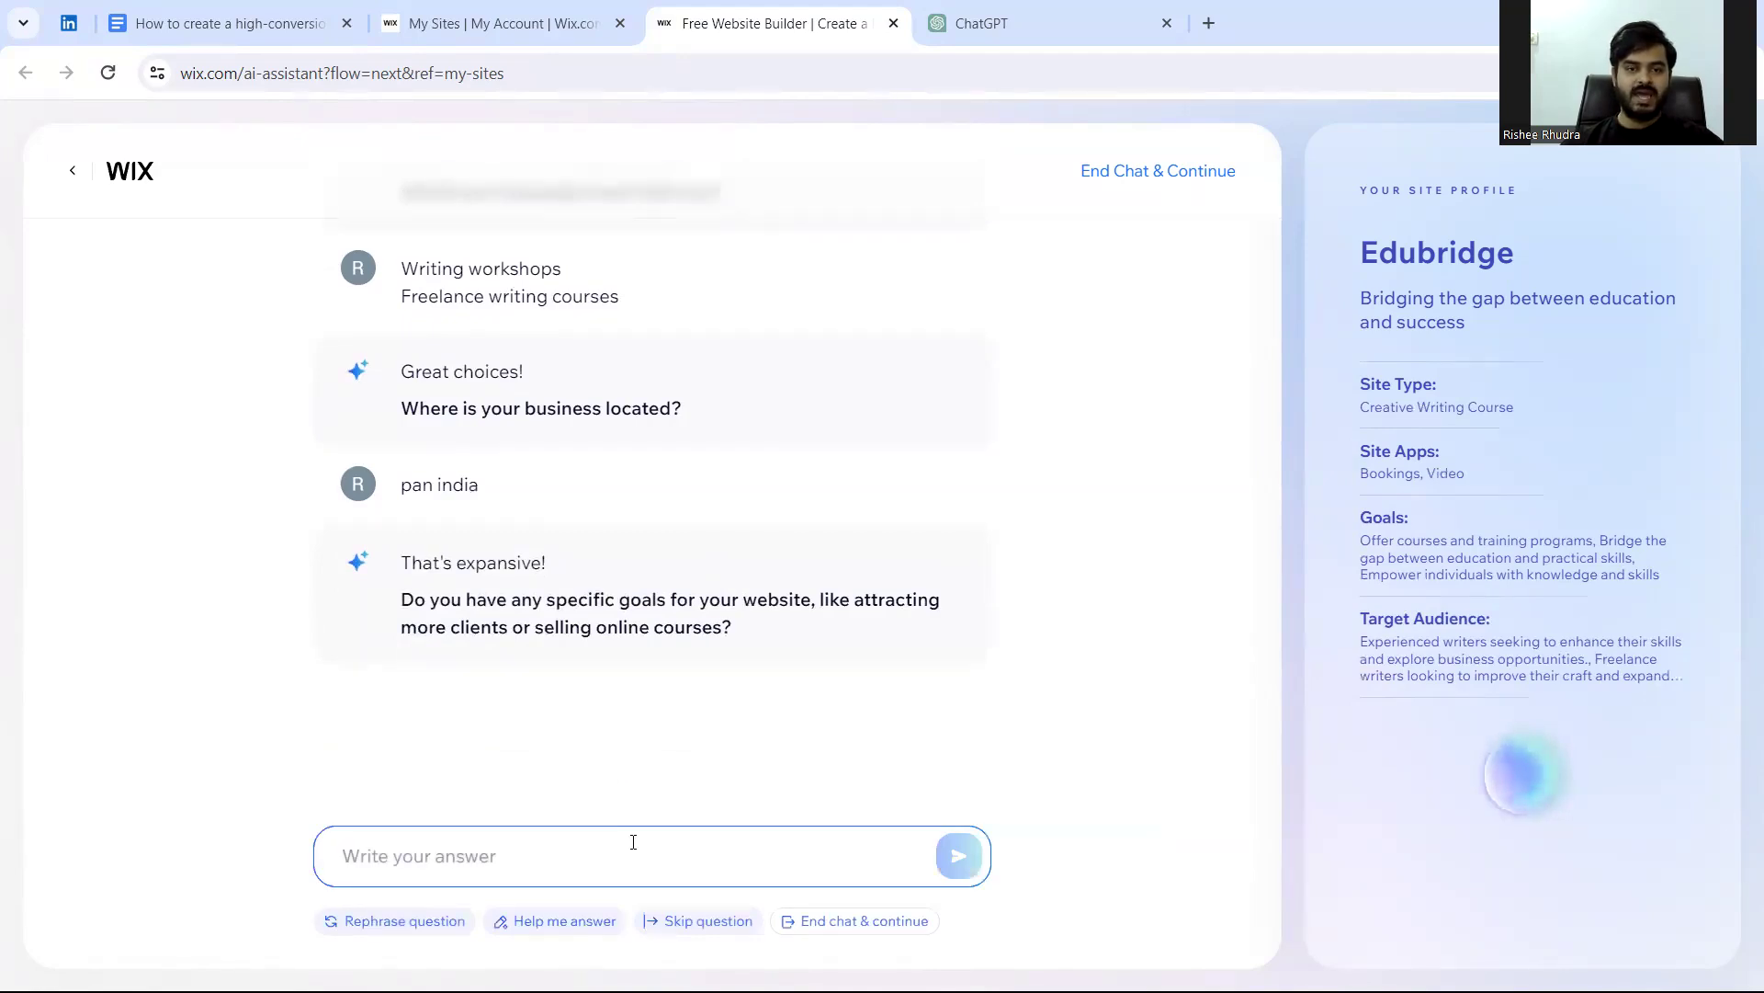
Step: Answer the goals question with the example goals phrase, minus the leading word 'like'
key(shift+Left)
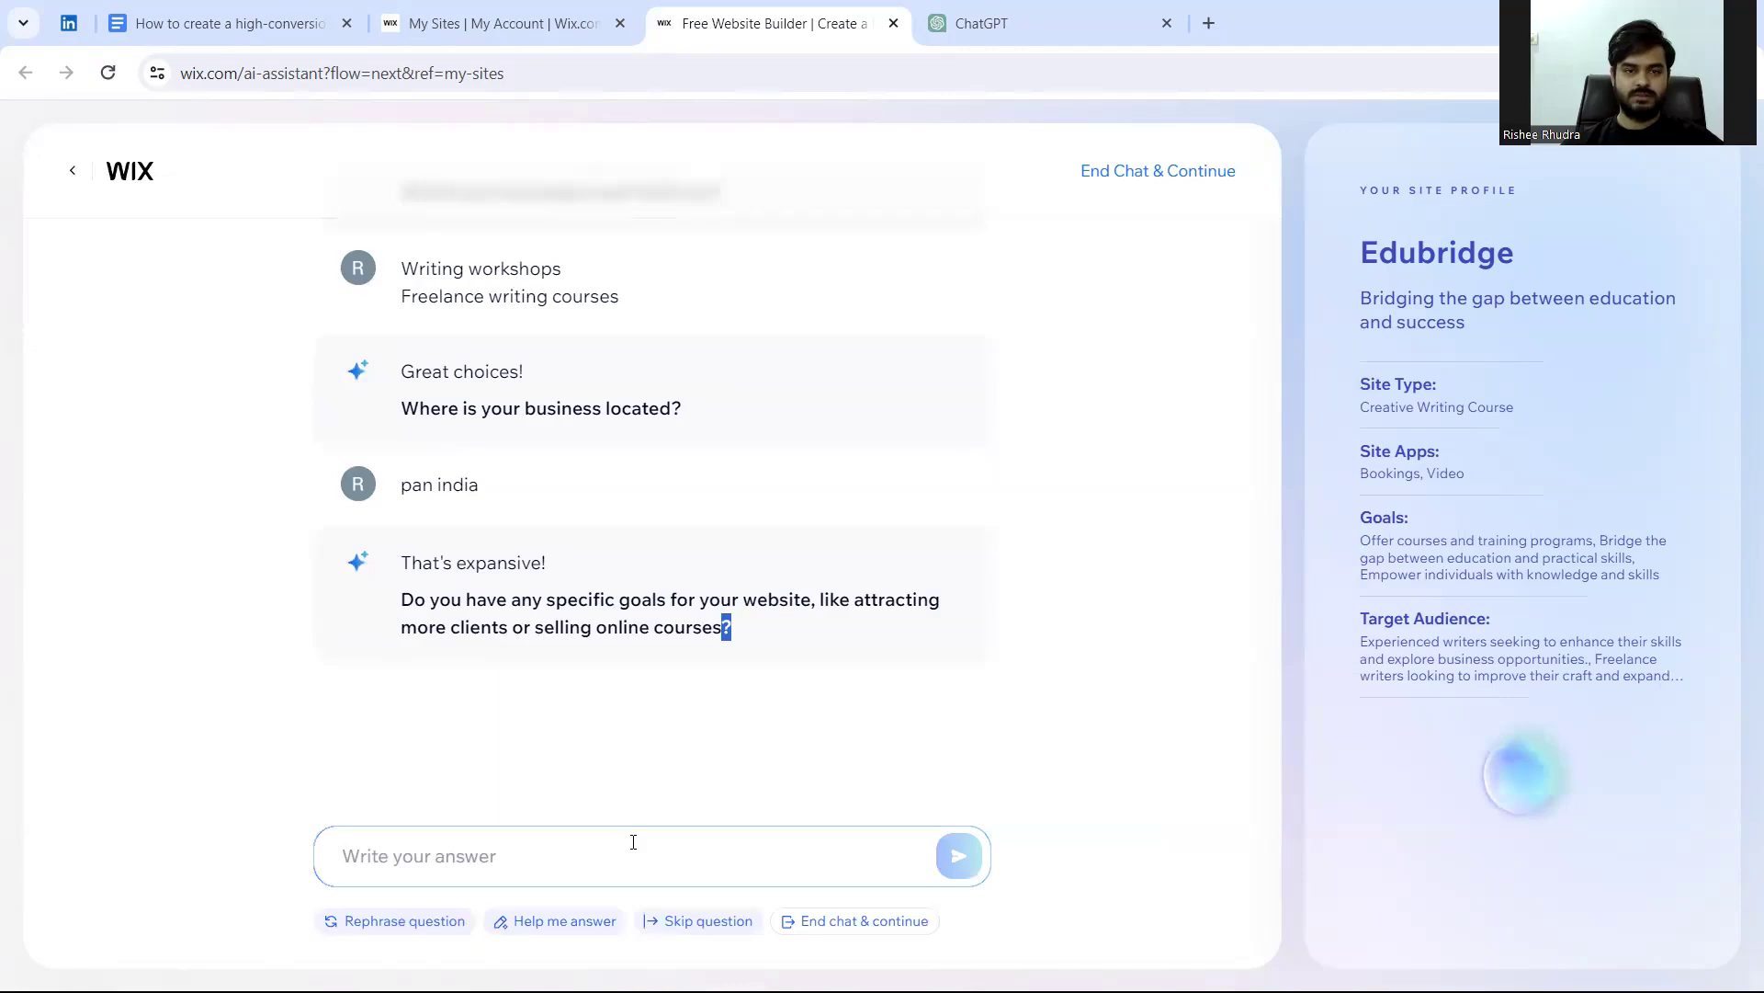
key(ctrl+shift+Left)
key(ctrl+shift+Left)
key(ctrl+shift+Left)
key(ctrl+shift+Left)
key(ctrl+shift+Left)
key(ctrl+shift+Left)
key(ctrl+shift+Left)
key(ctrl+shift+Left)
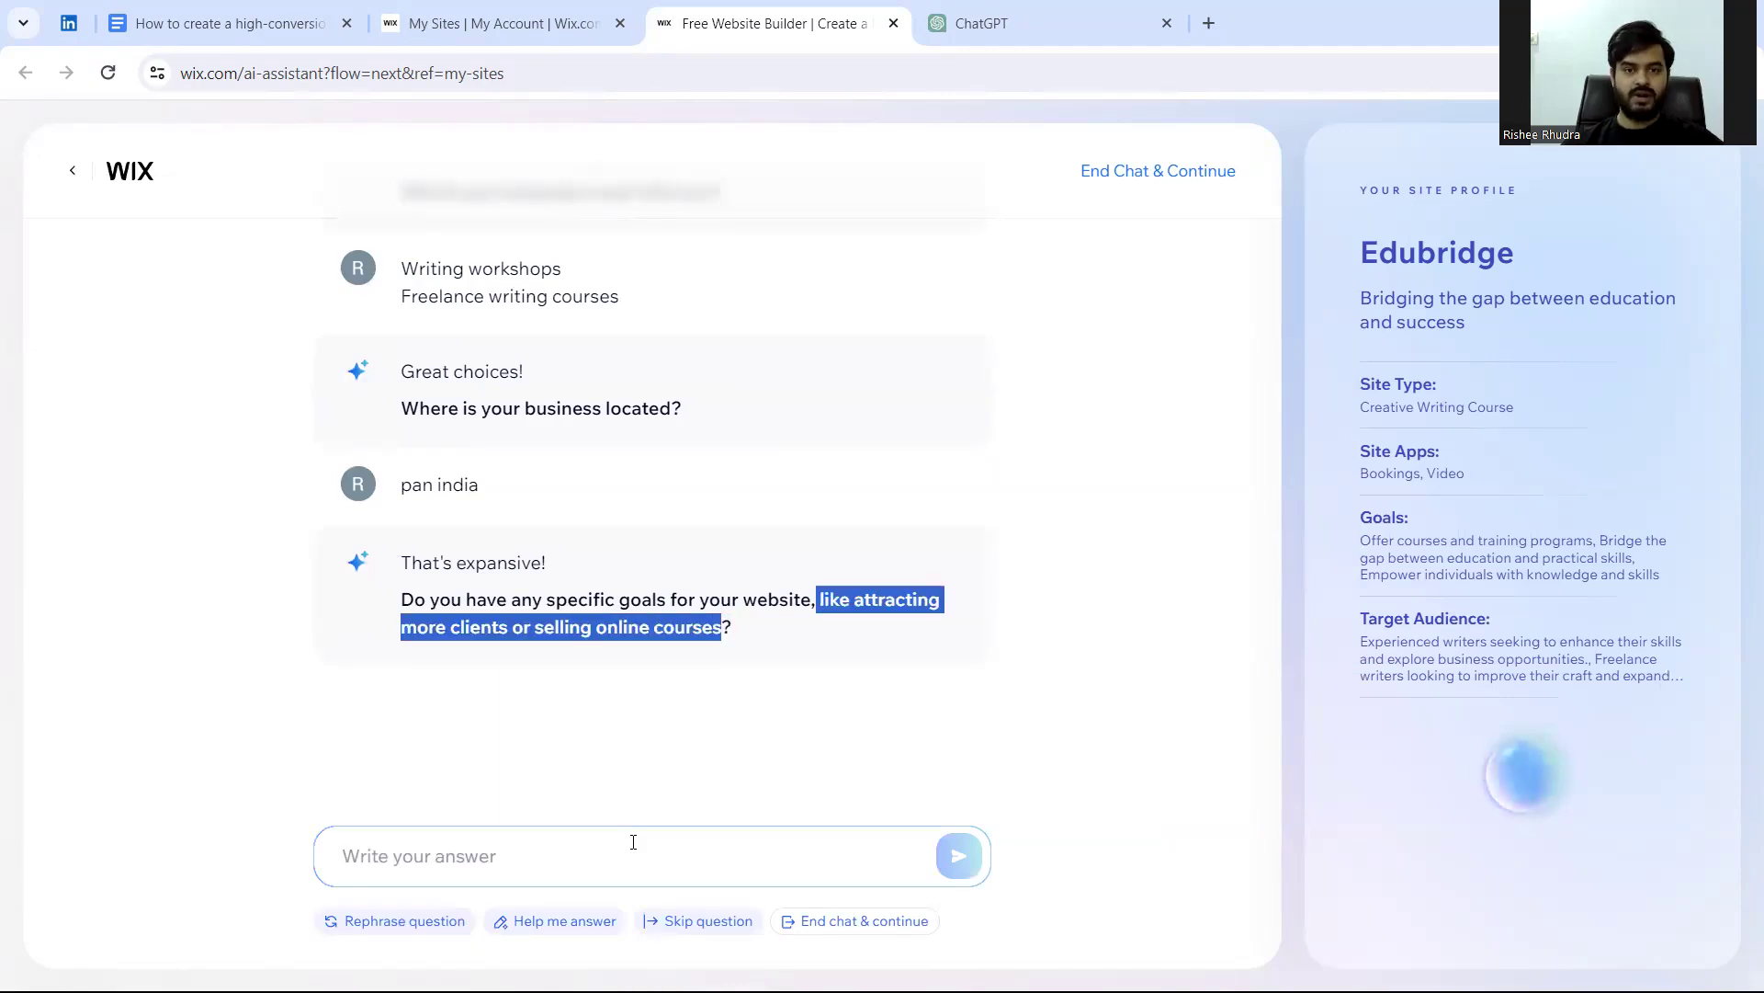
key(ctrl+c)
click(633, 842)
key(ctrl+v)
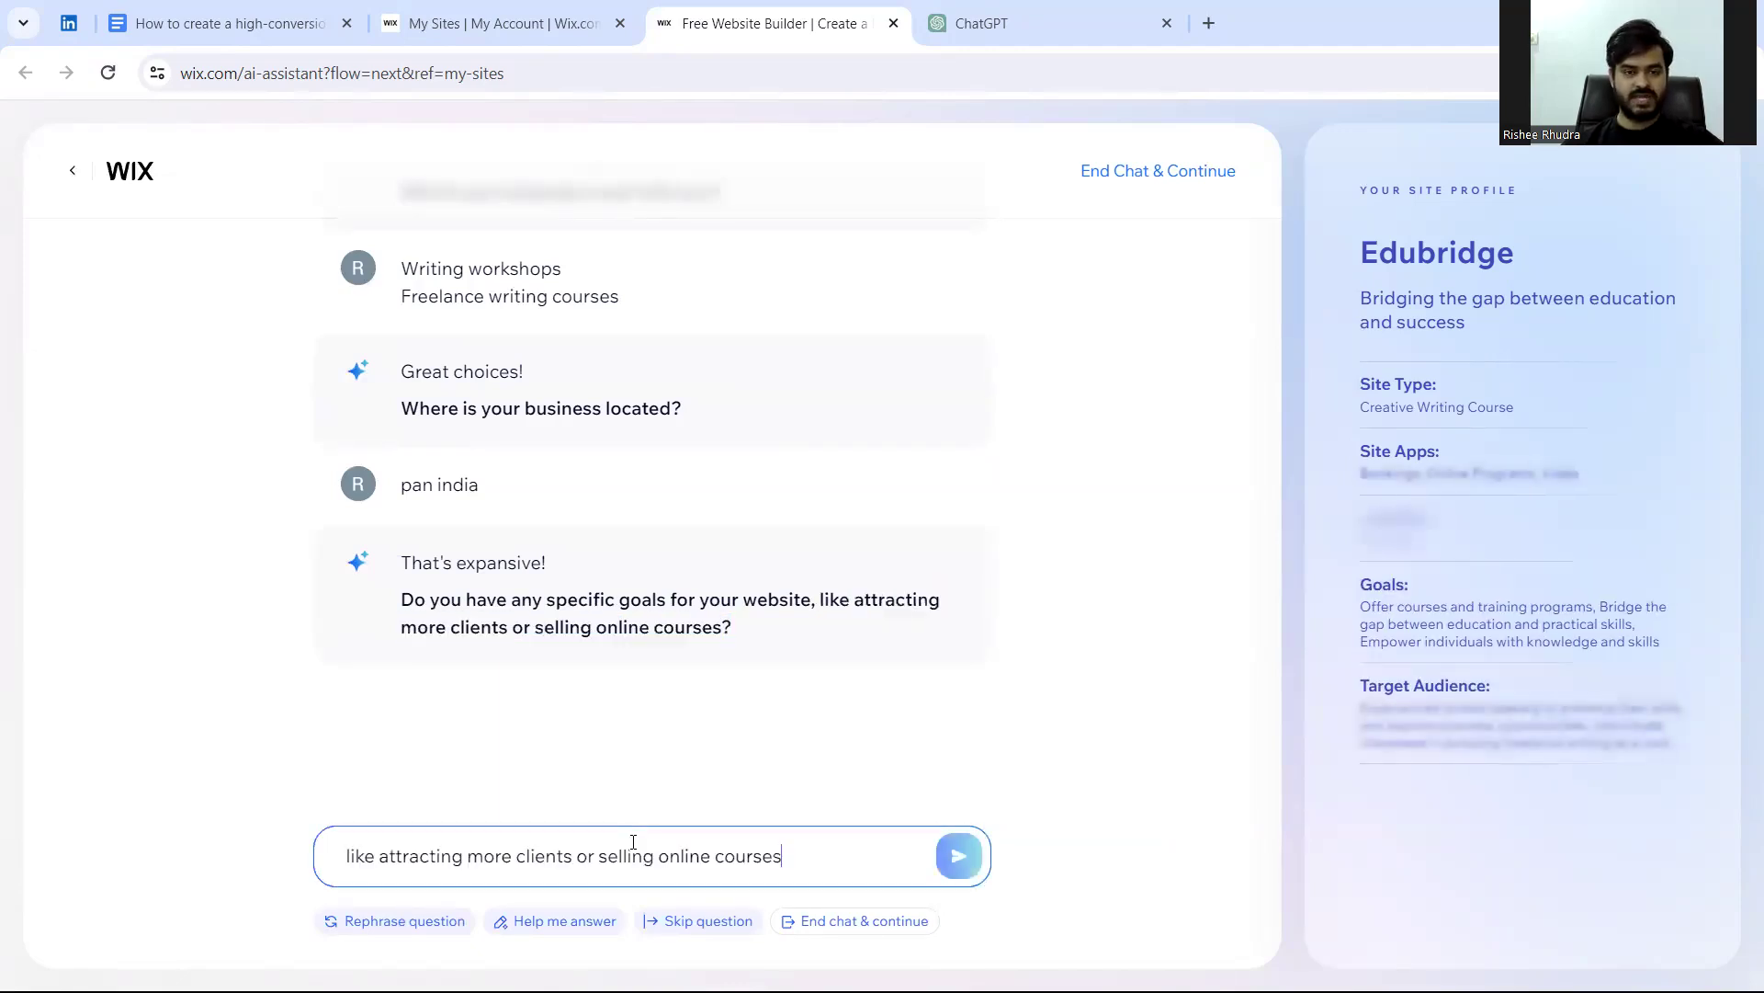
double_click(359, 857)
key(BackSpace)
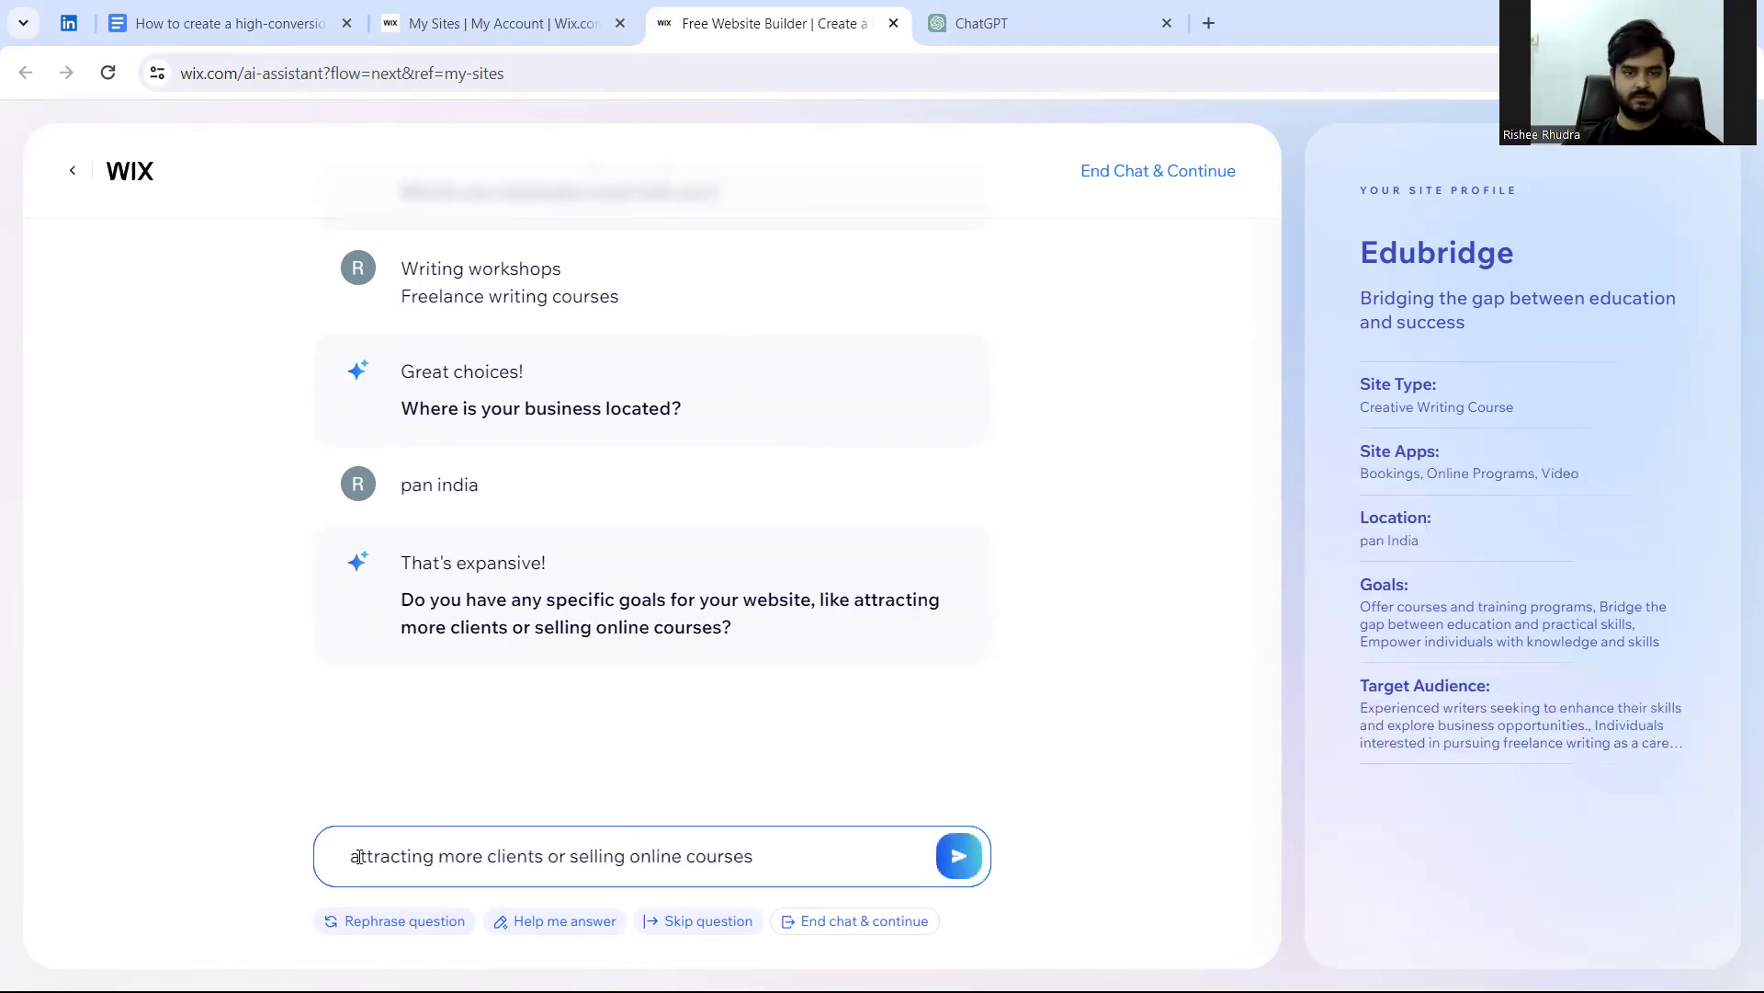
key(Return)
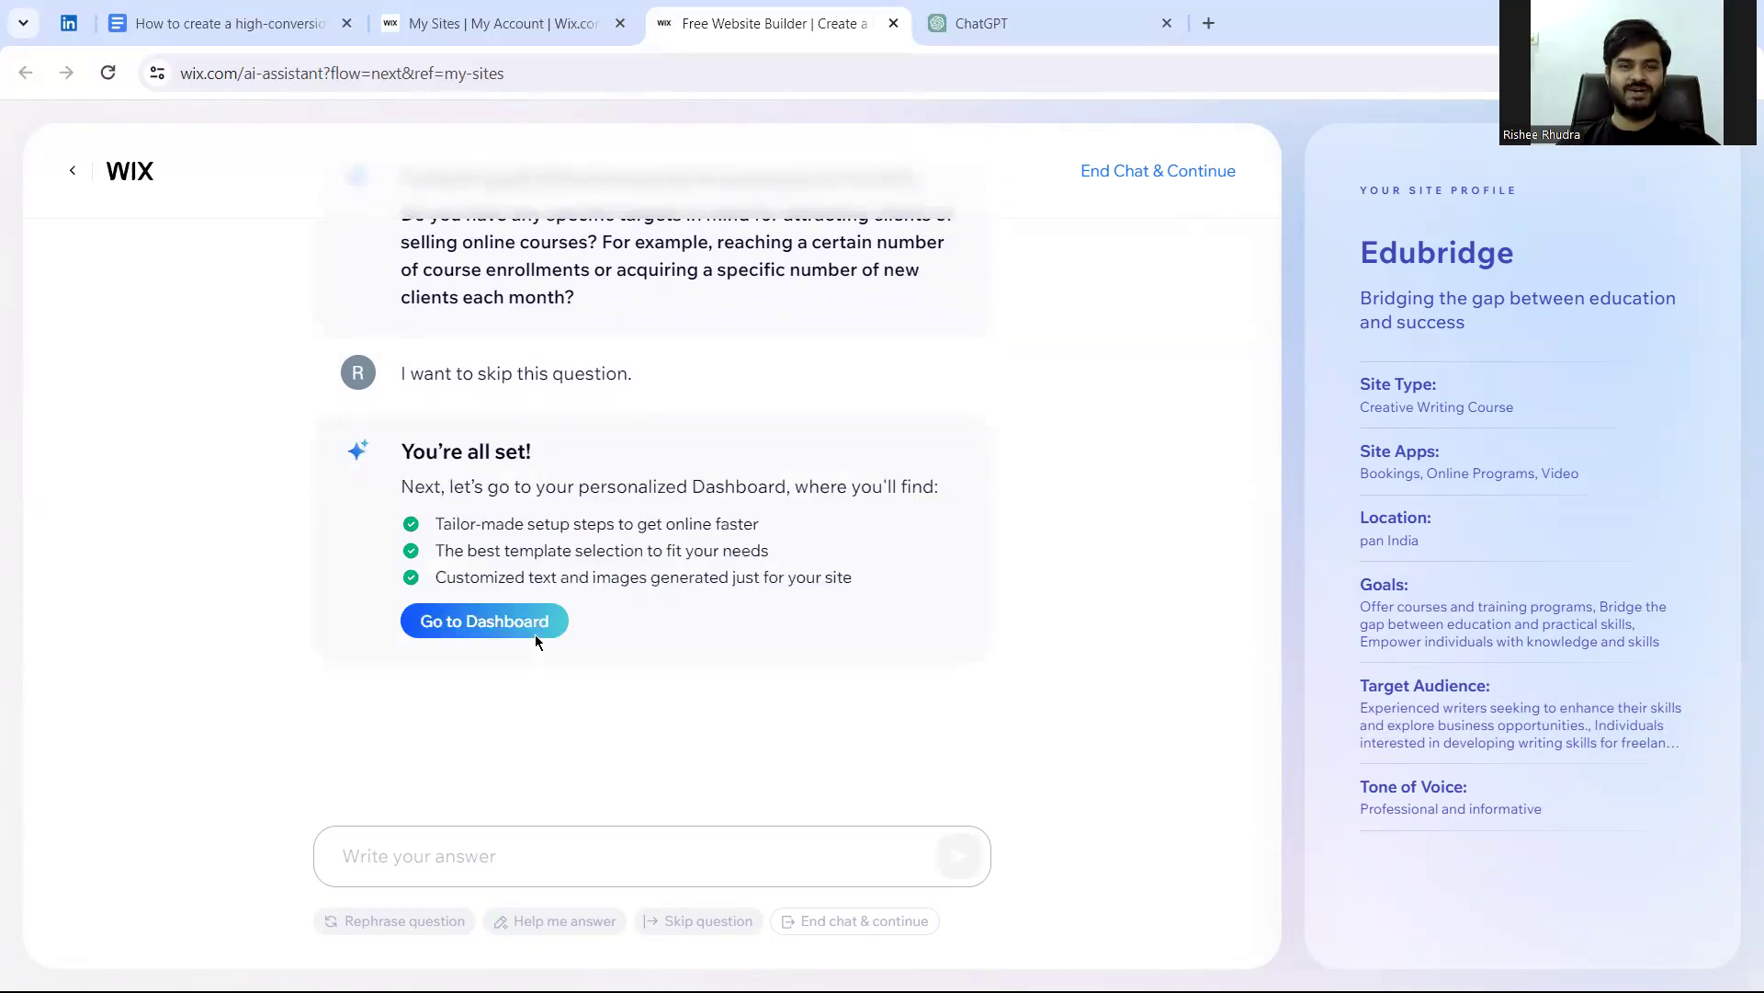
Step: Go to the Edubridge dashboard and choose Design Site for the website
click(554, 626)
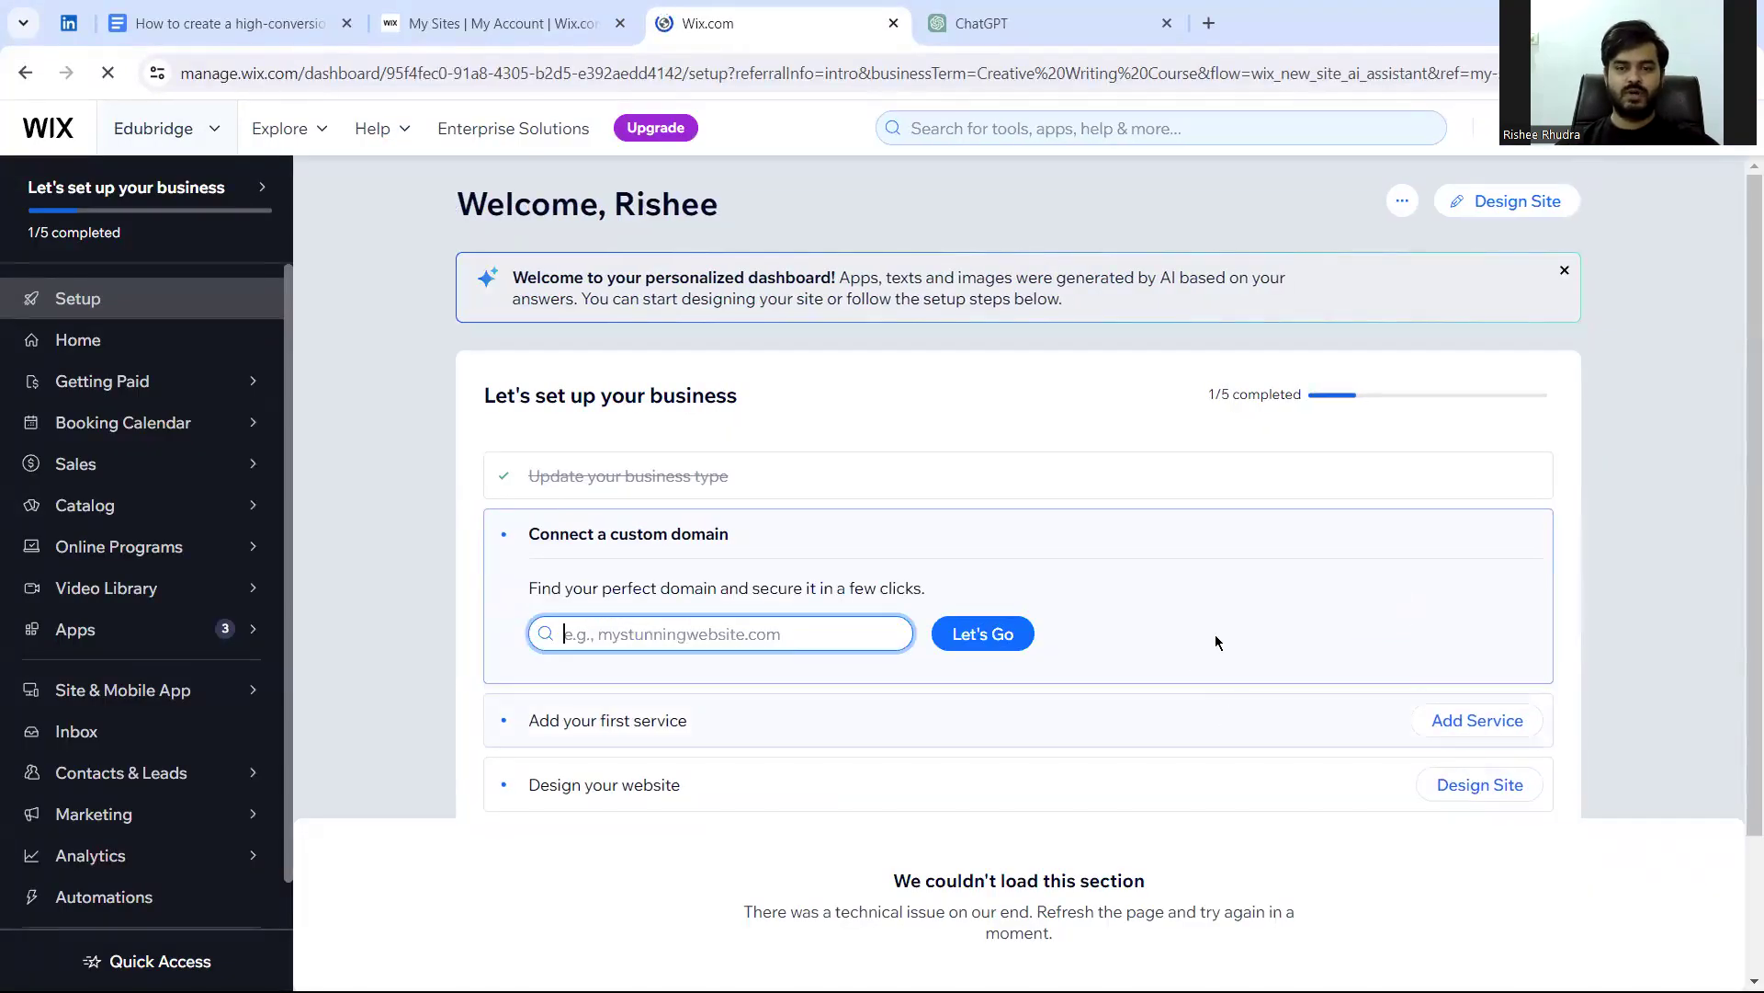
scroll(1215, 630, down, 2)
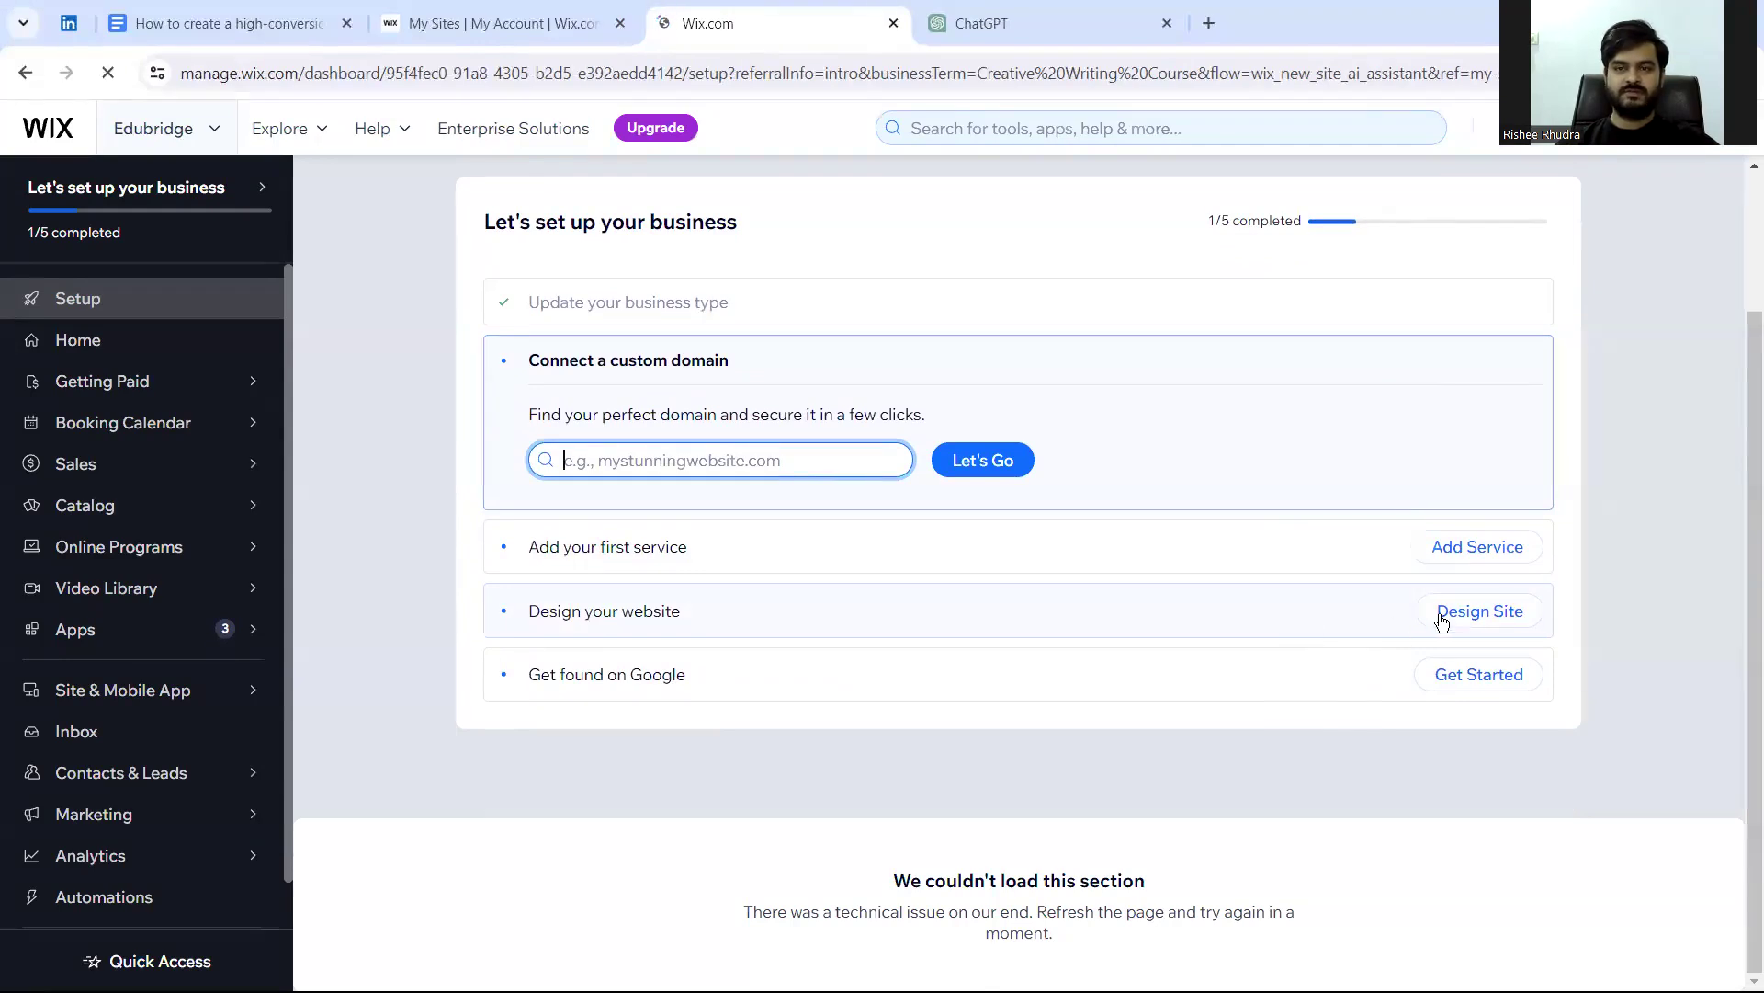
click(1457, 616)
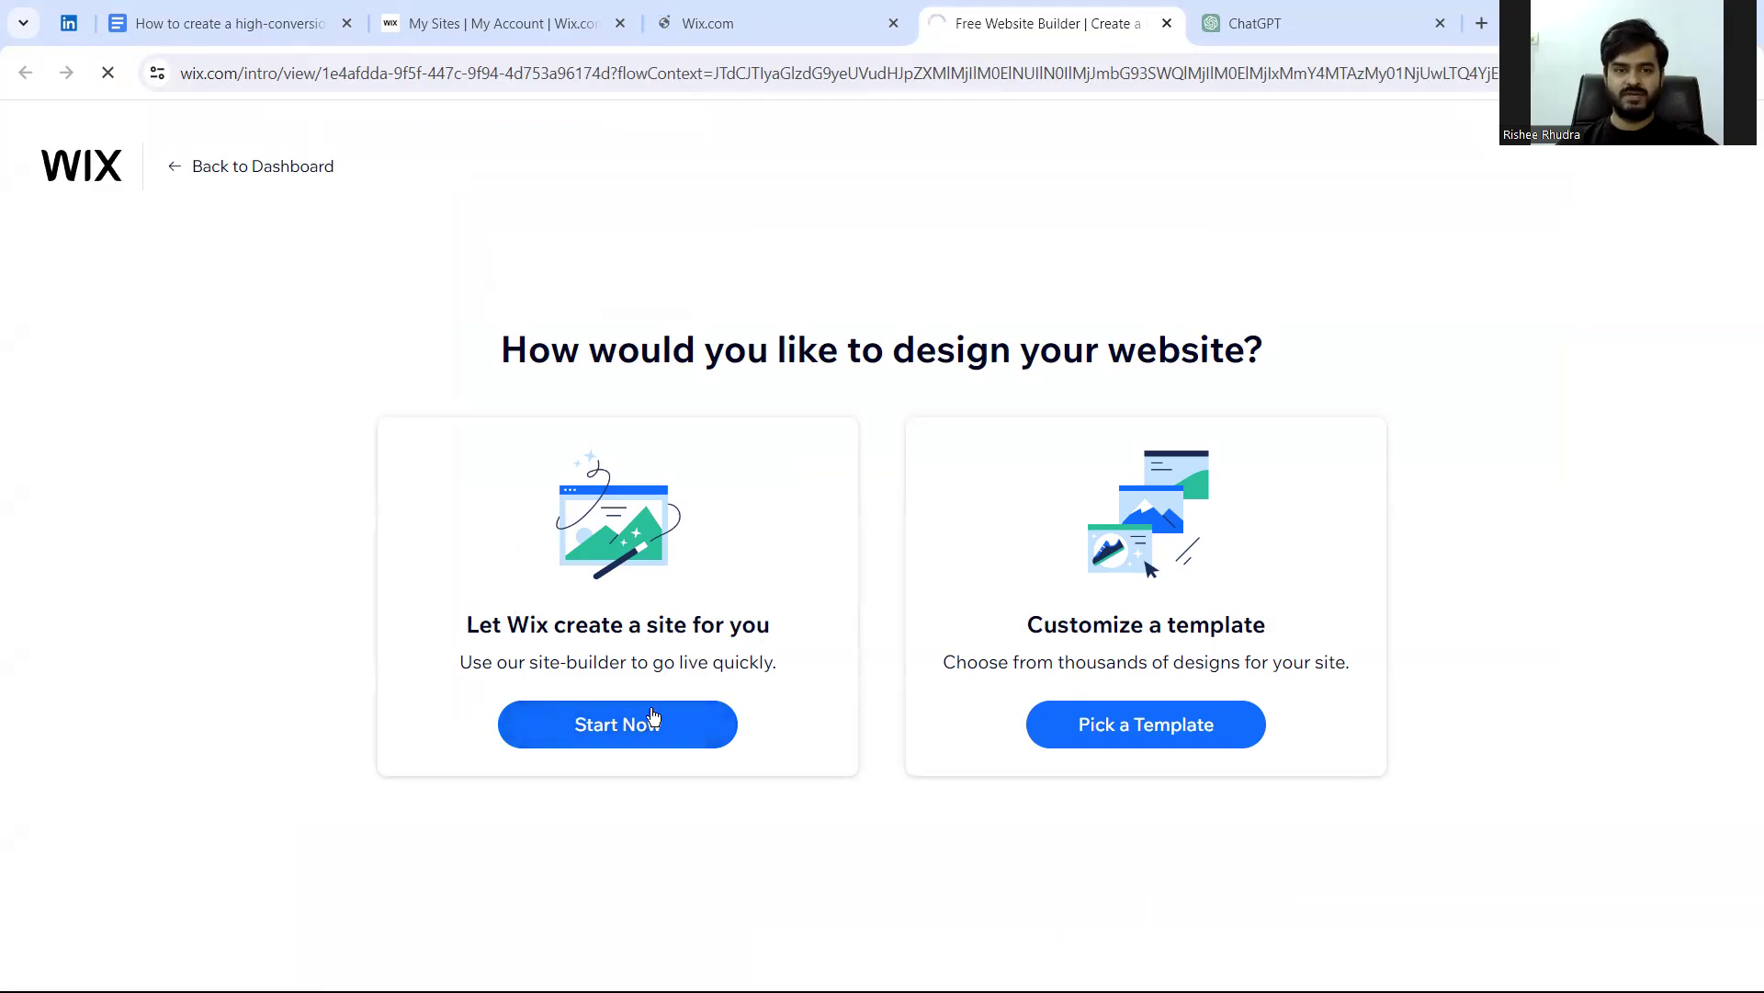
Step: Let Wix build the Edubridge site with AI, review it, and continue with that design
click(647, 723)
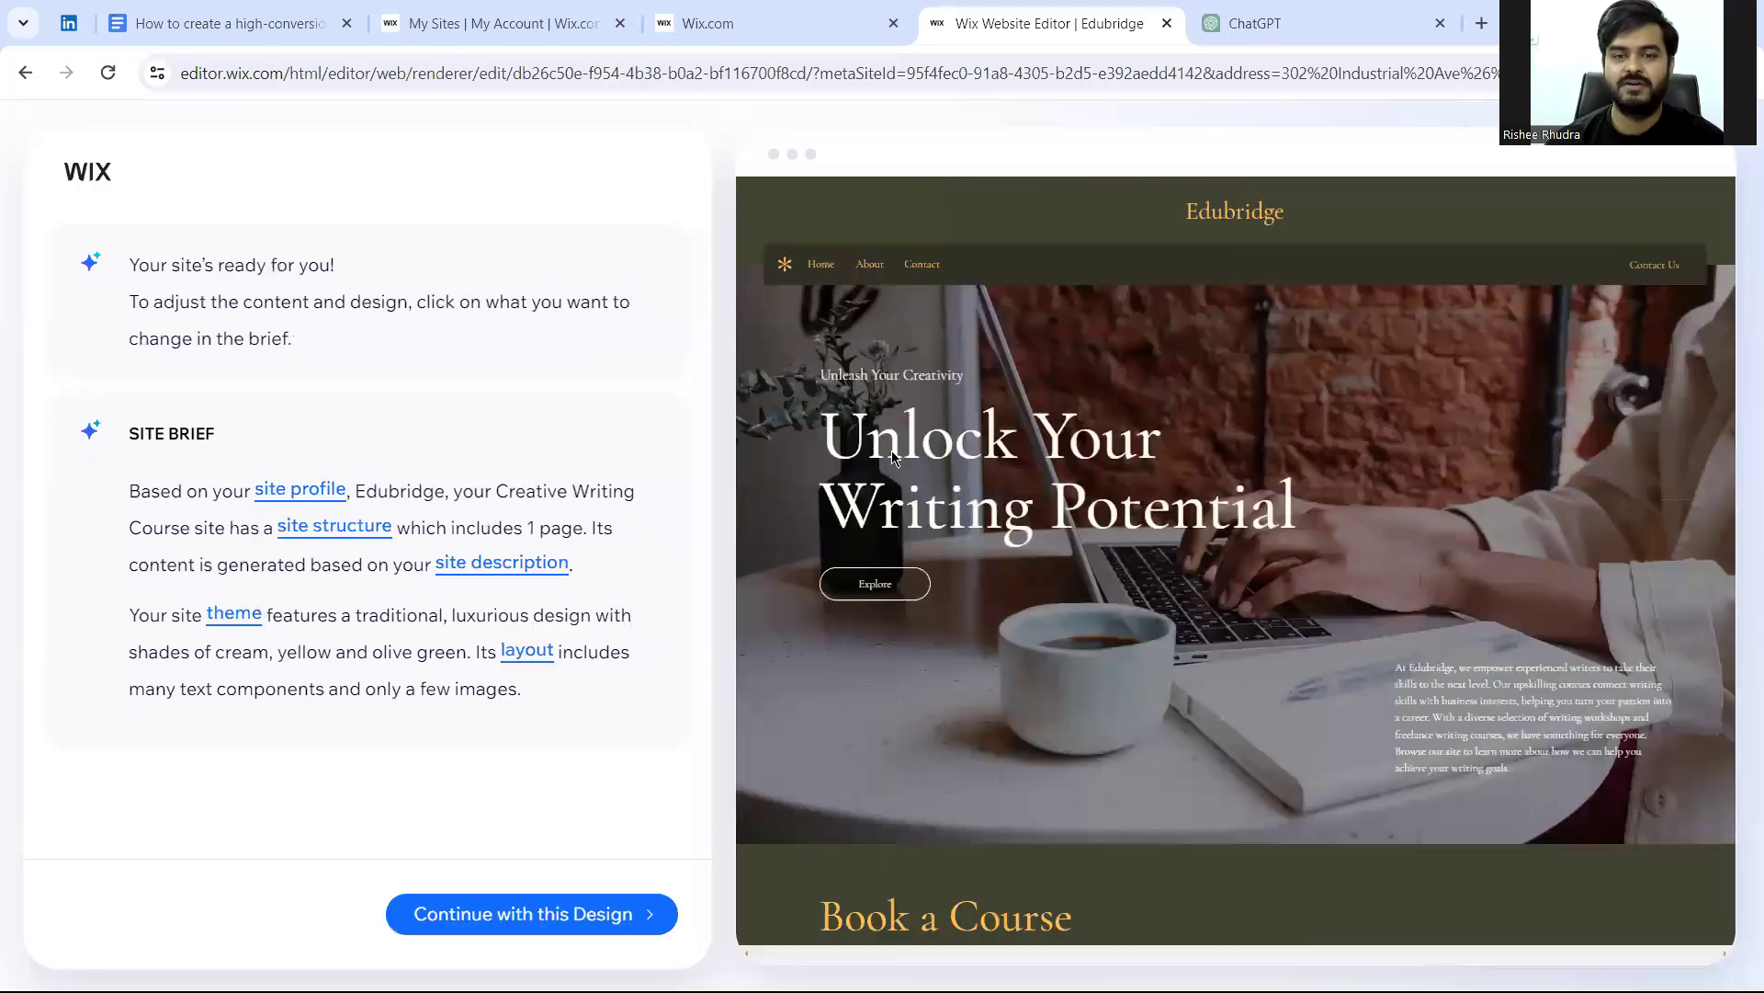
scroll(1000, 486, down, 5)
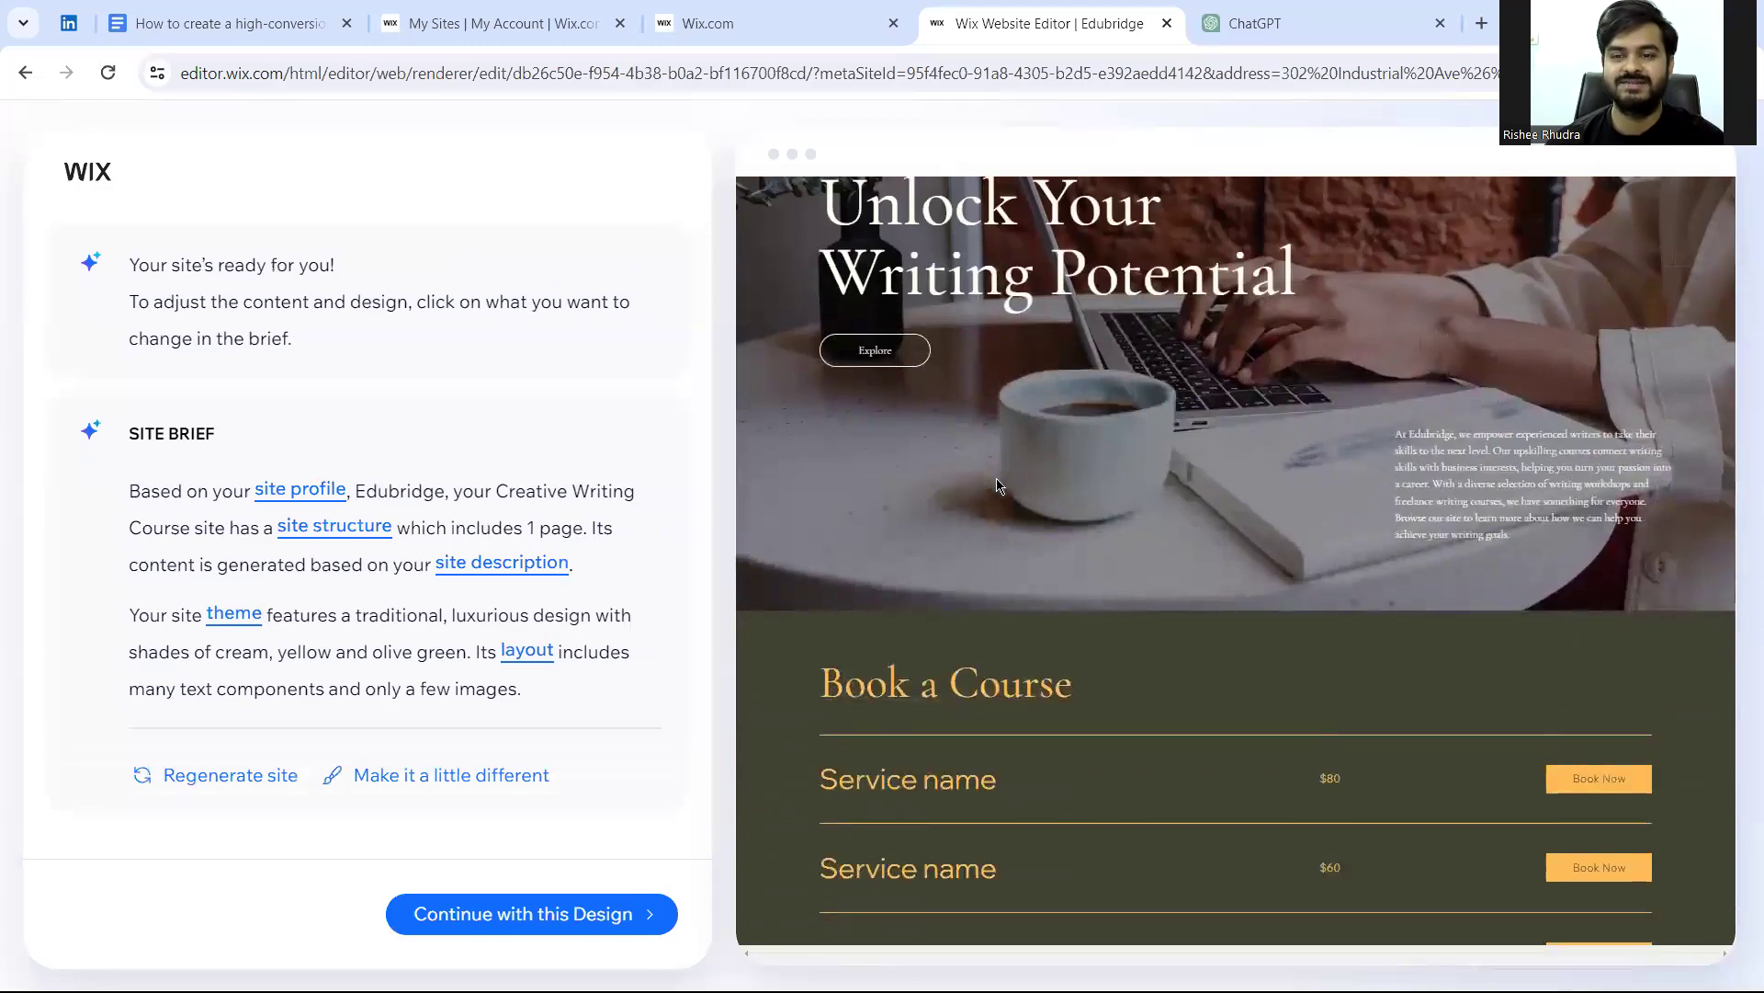
scroll(1000, 485, down, 10)
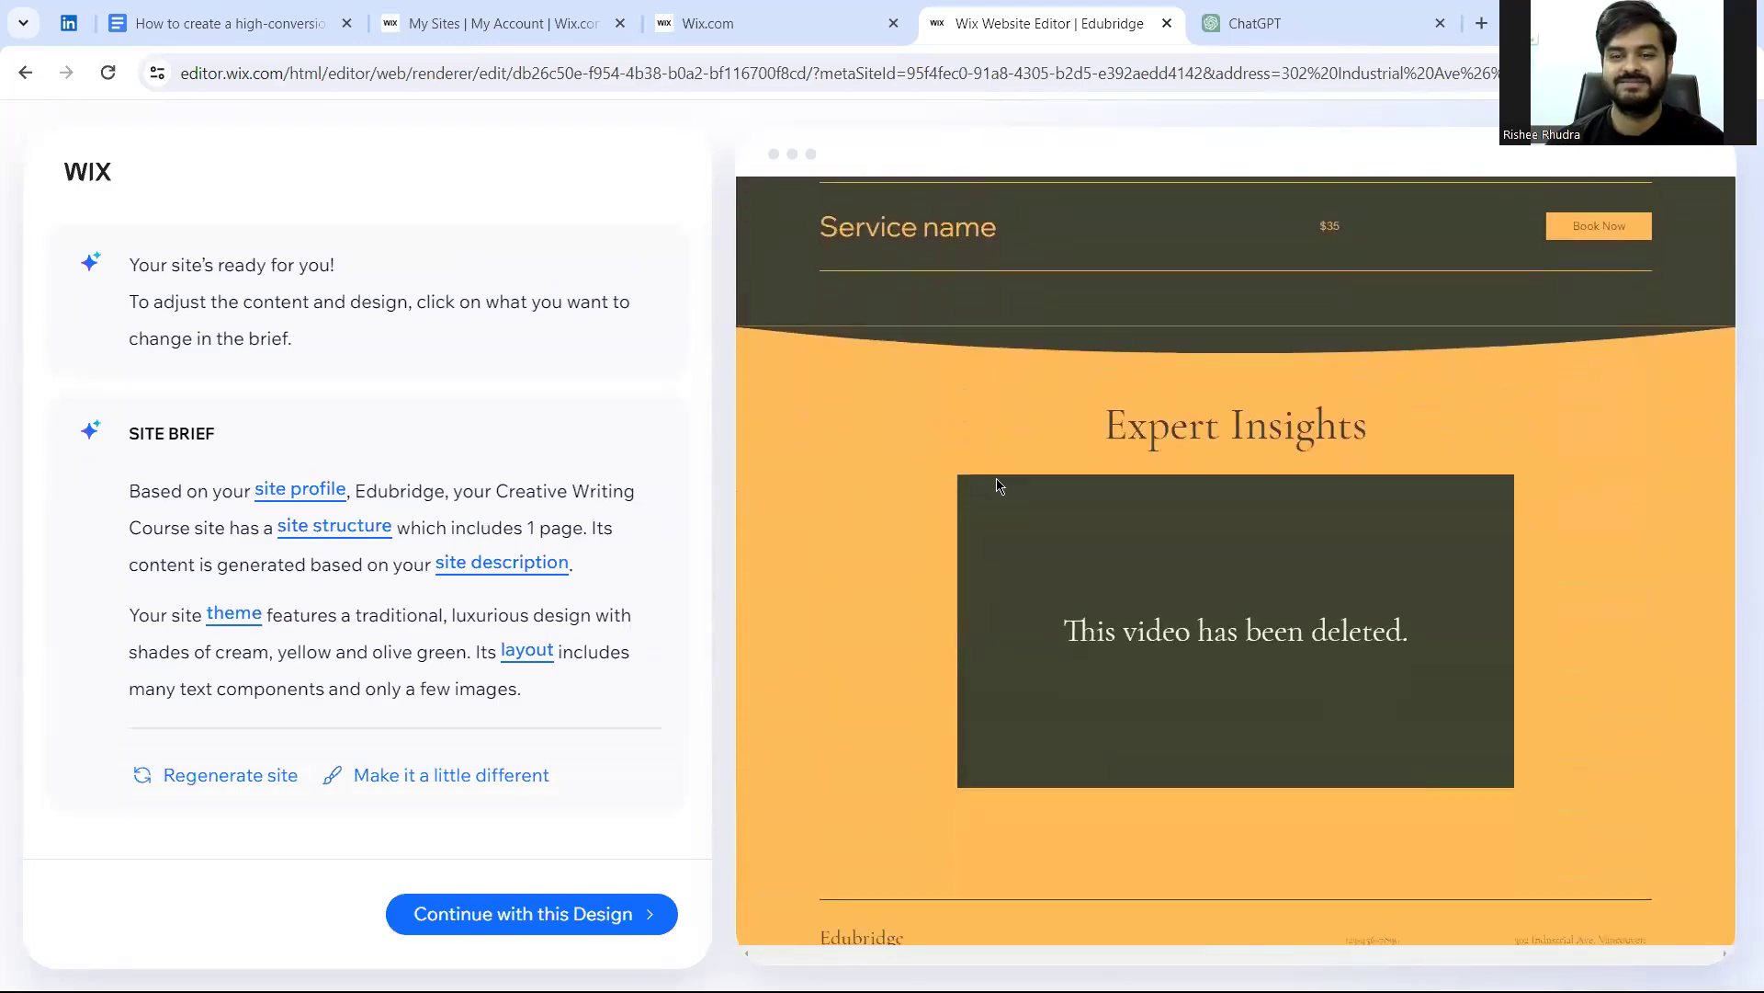
scroll(999, 485, up, 12)
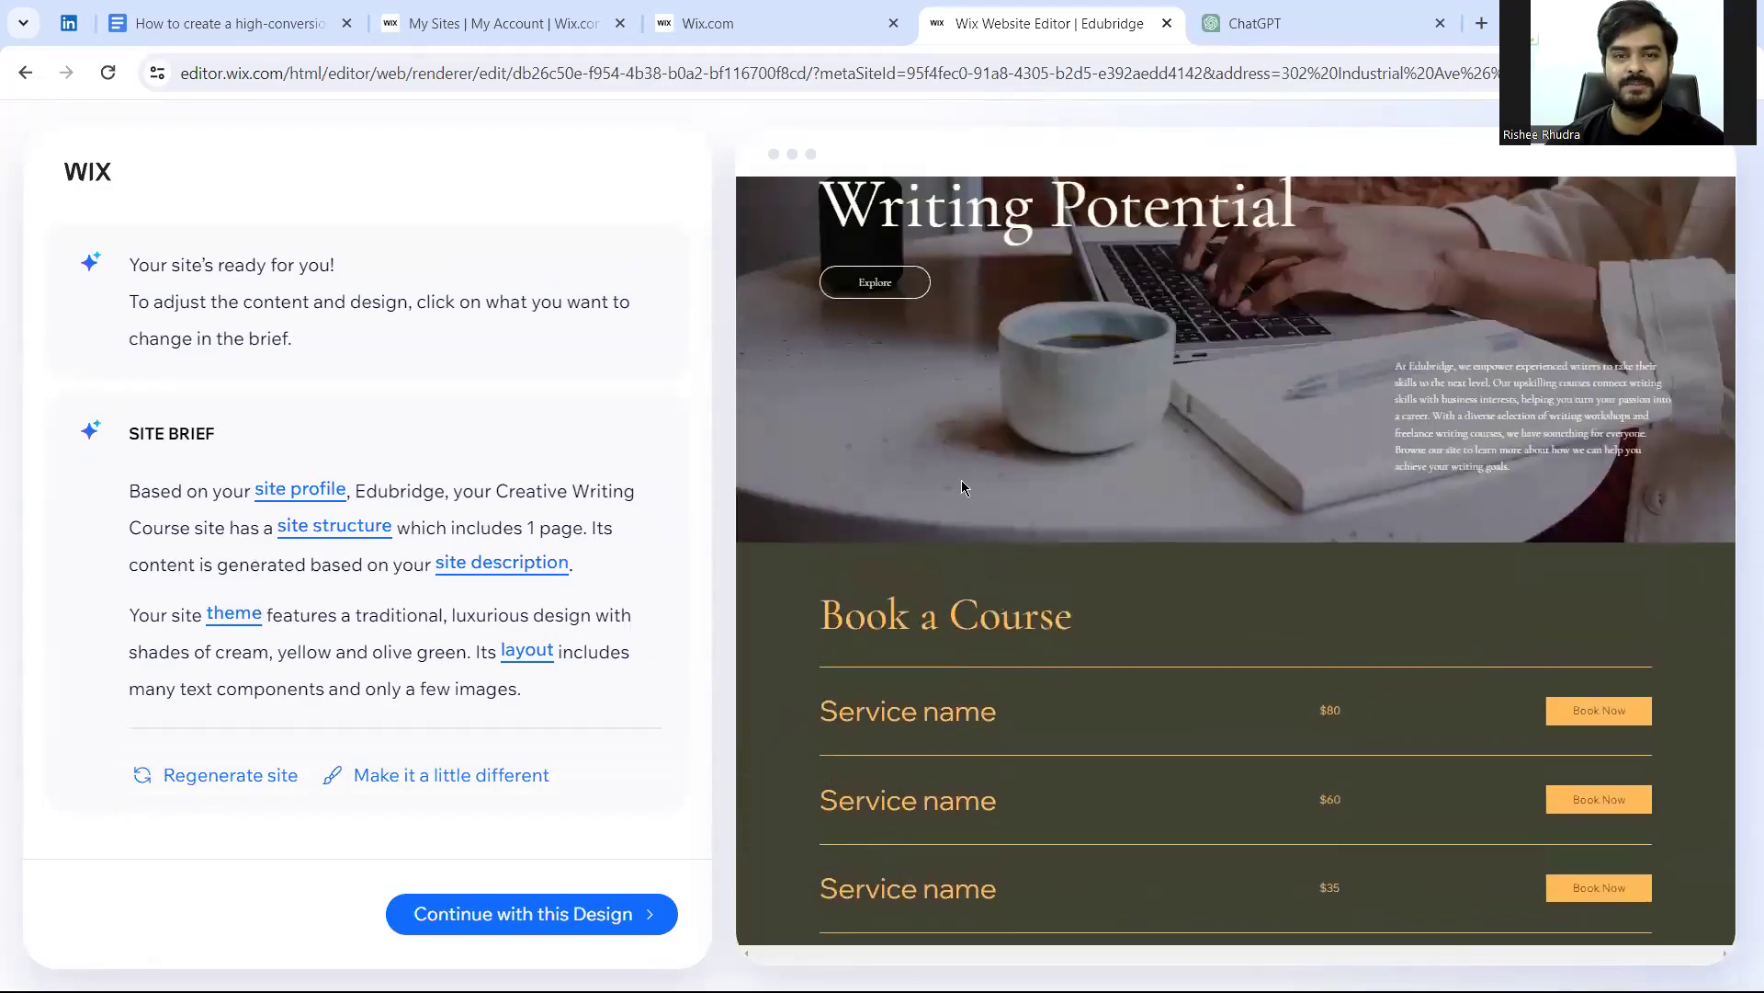
click(512, 913)
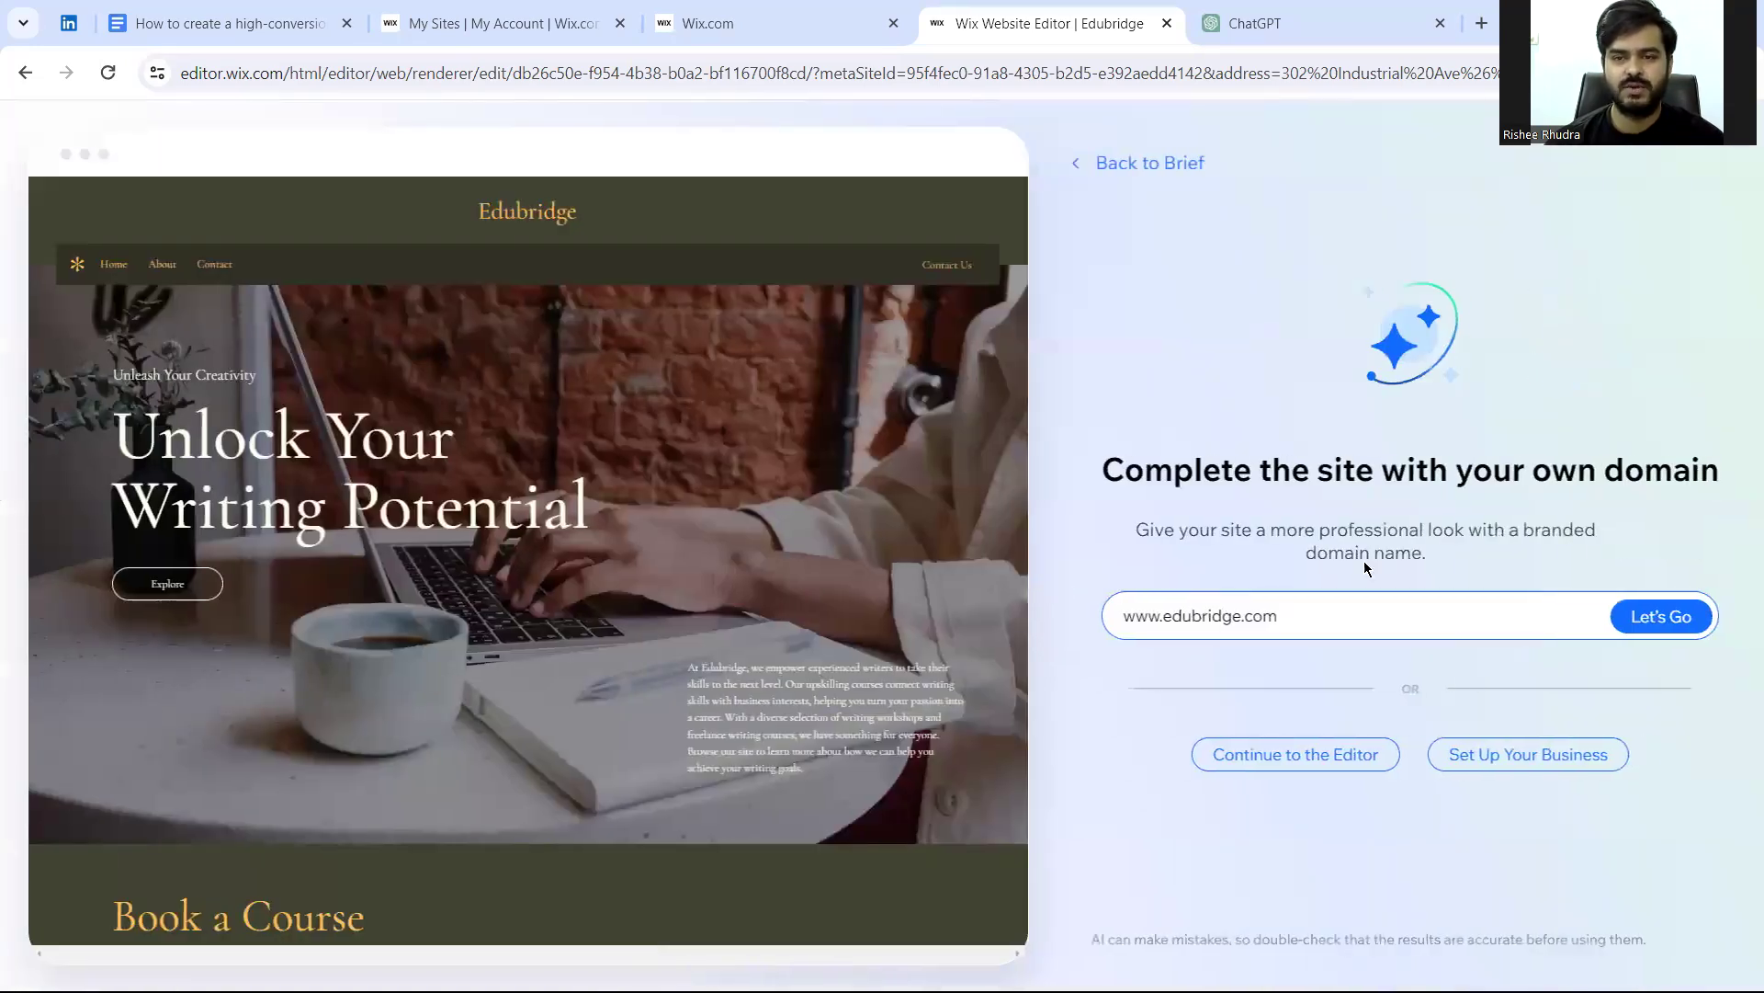
Step: Open the Edubridge site in the editor and look through it in Preview mode
click(1251, 755)
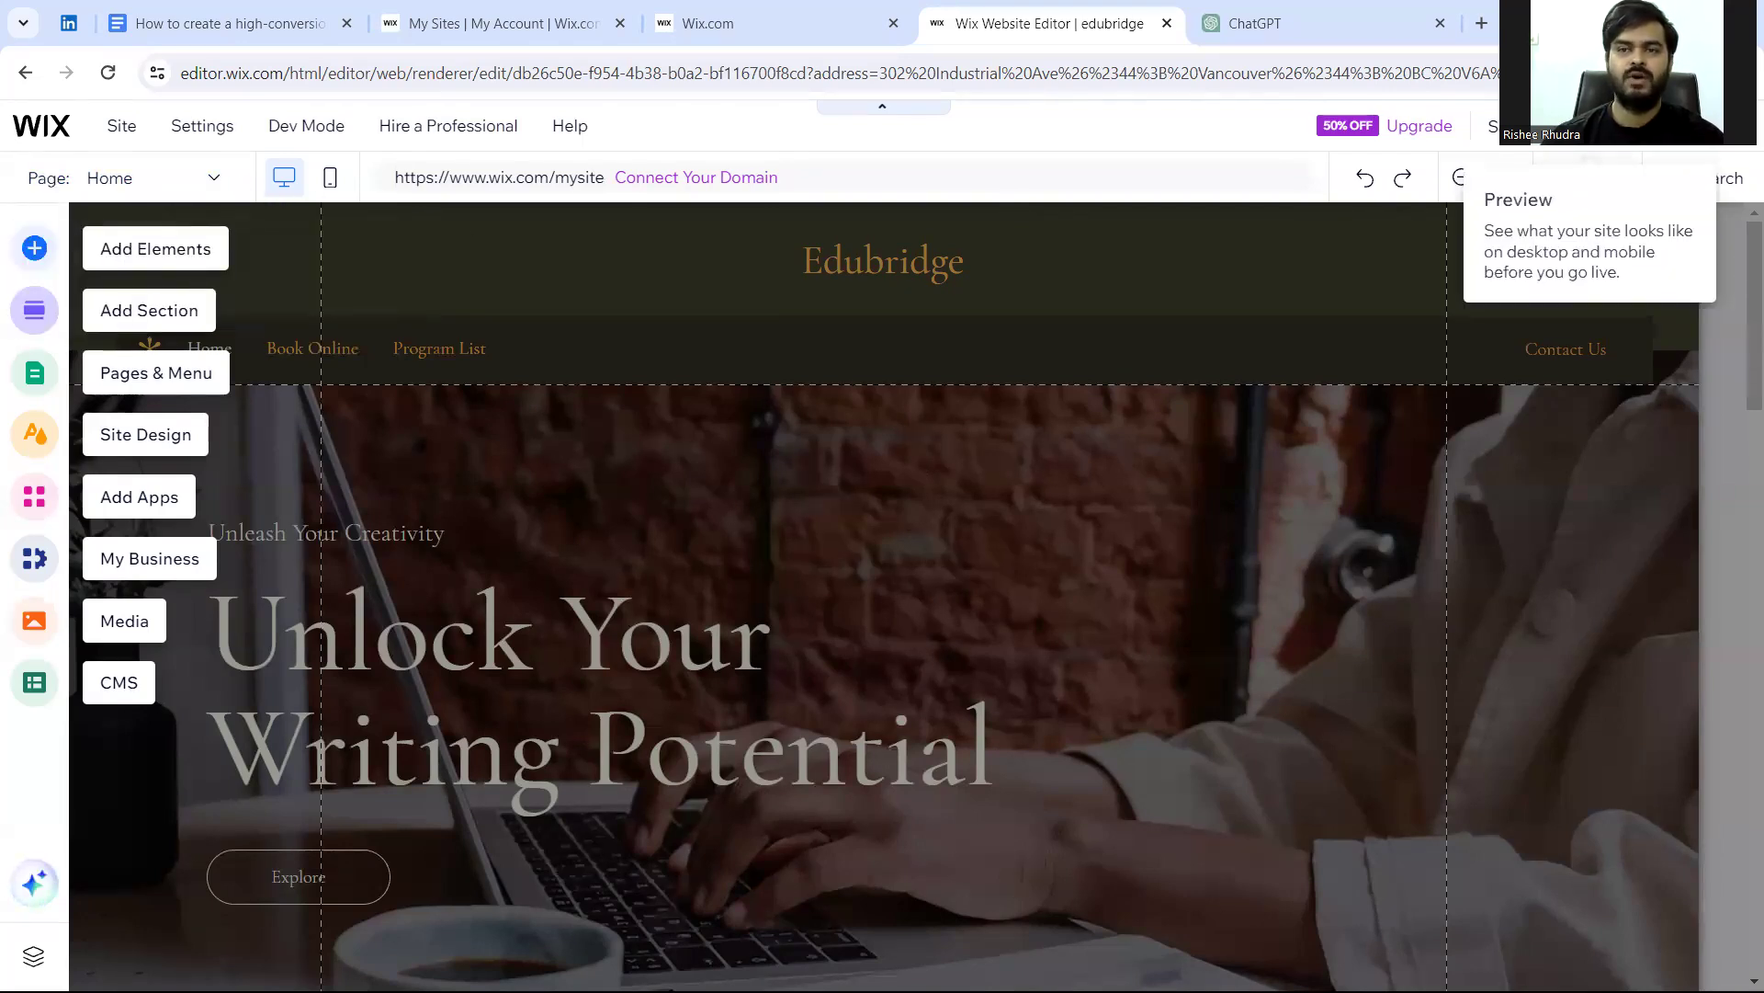
click(1587, 147)
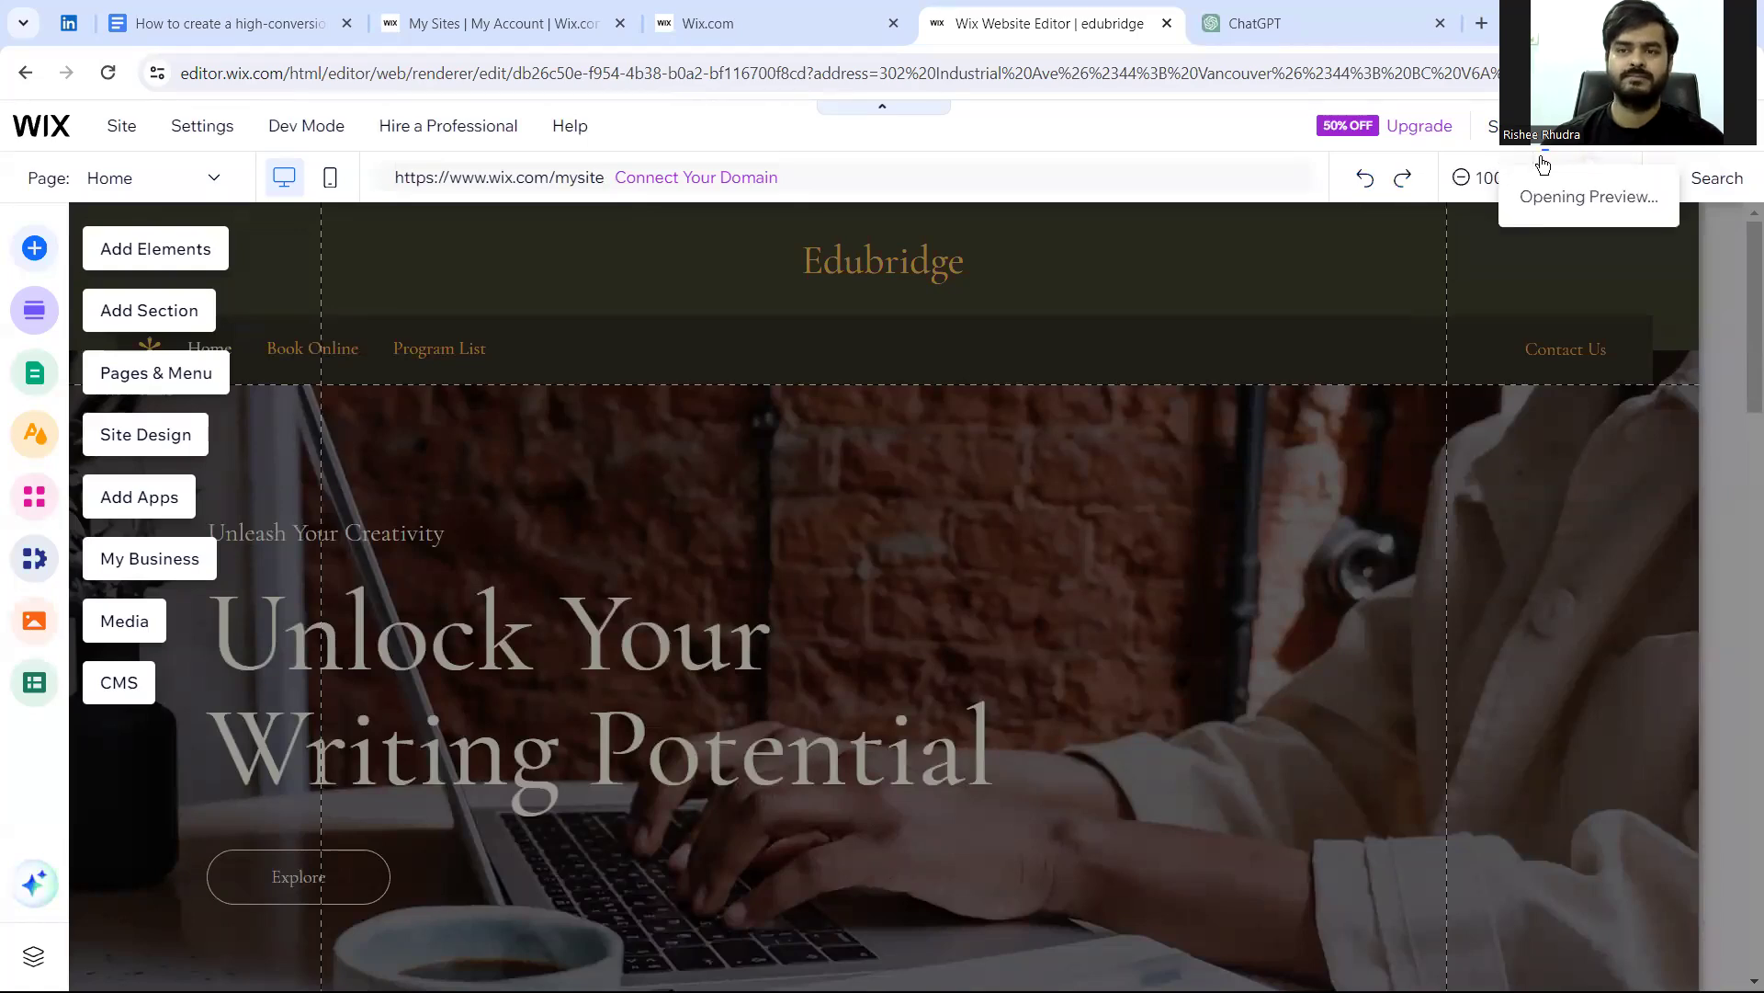
scroll(851, 570, down, 5)
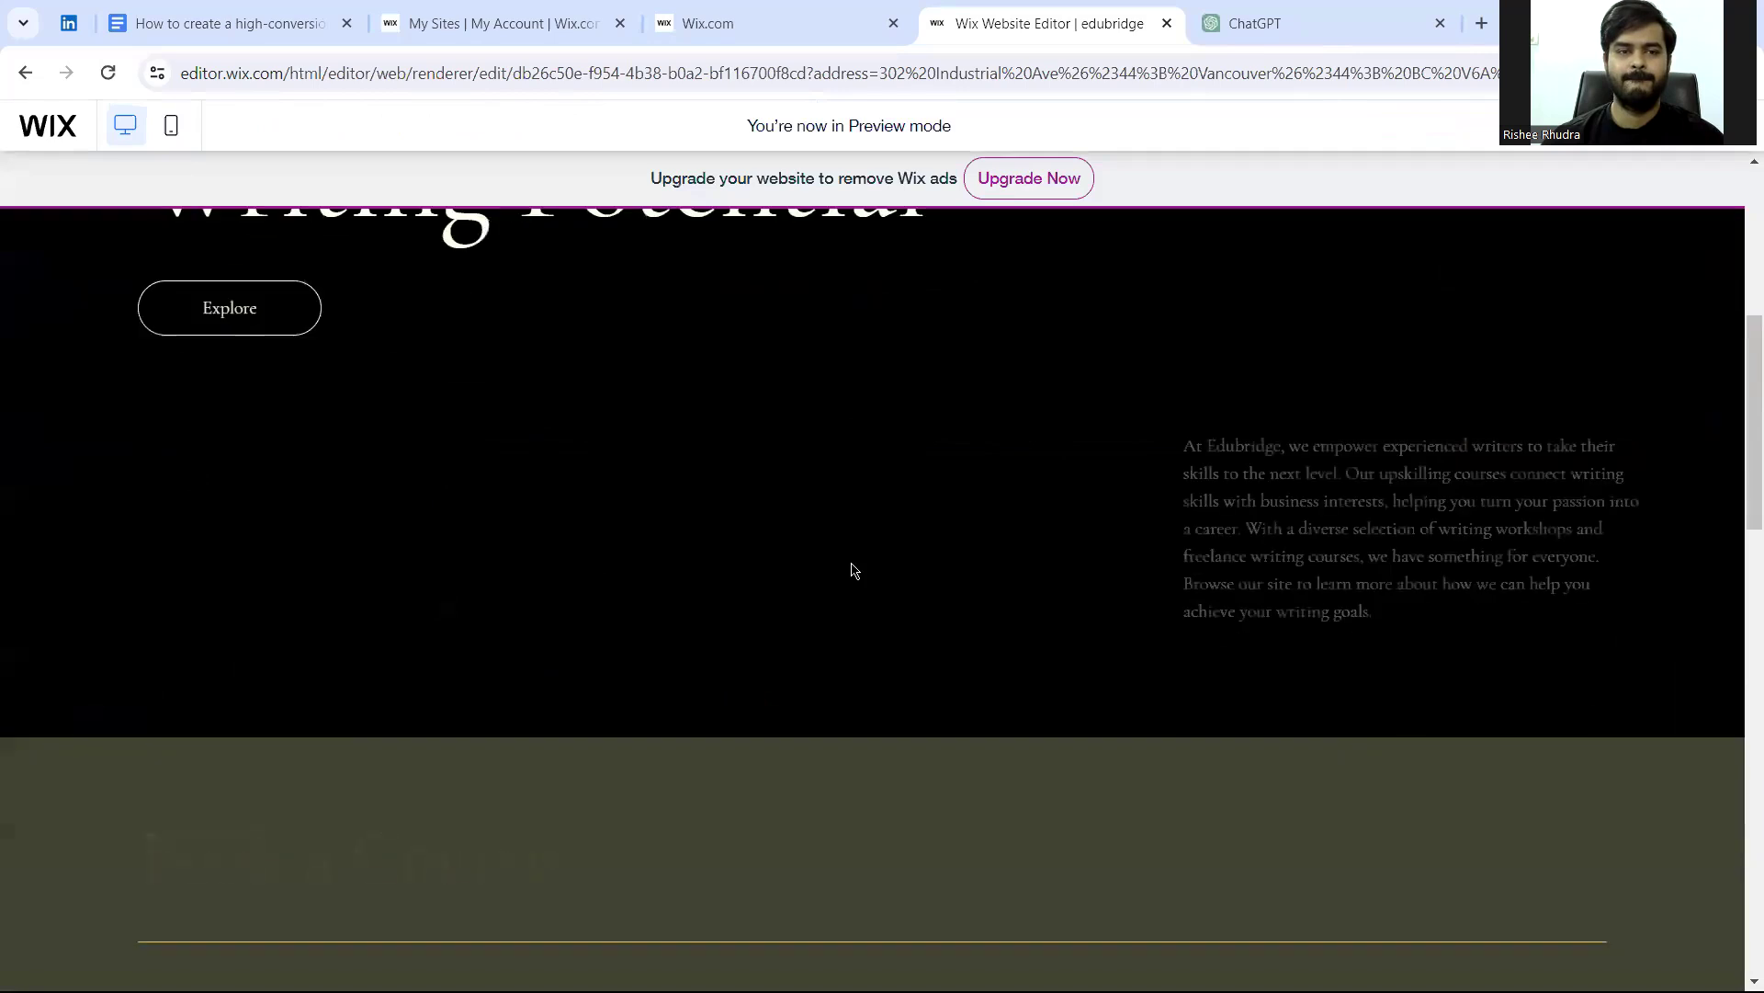
scroll(851, 570, down, 8)
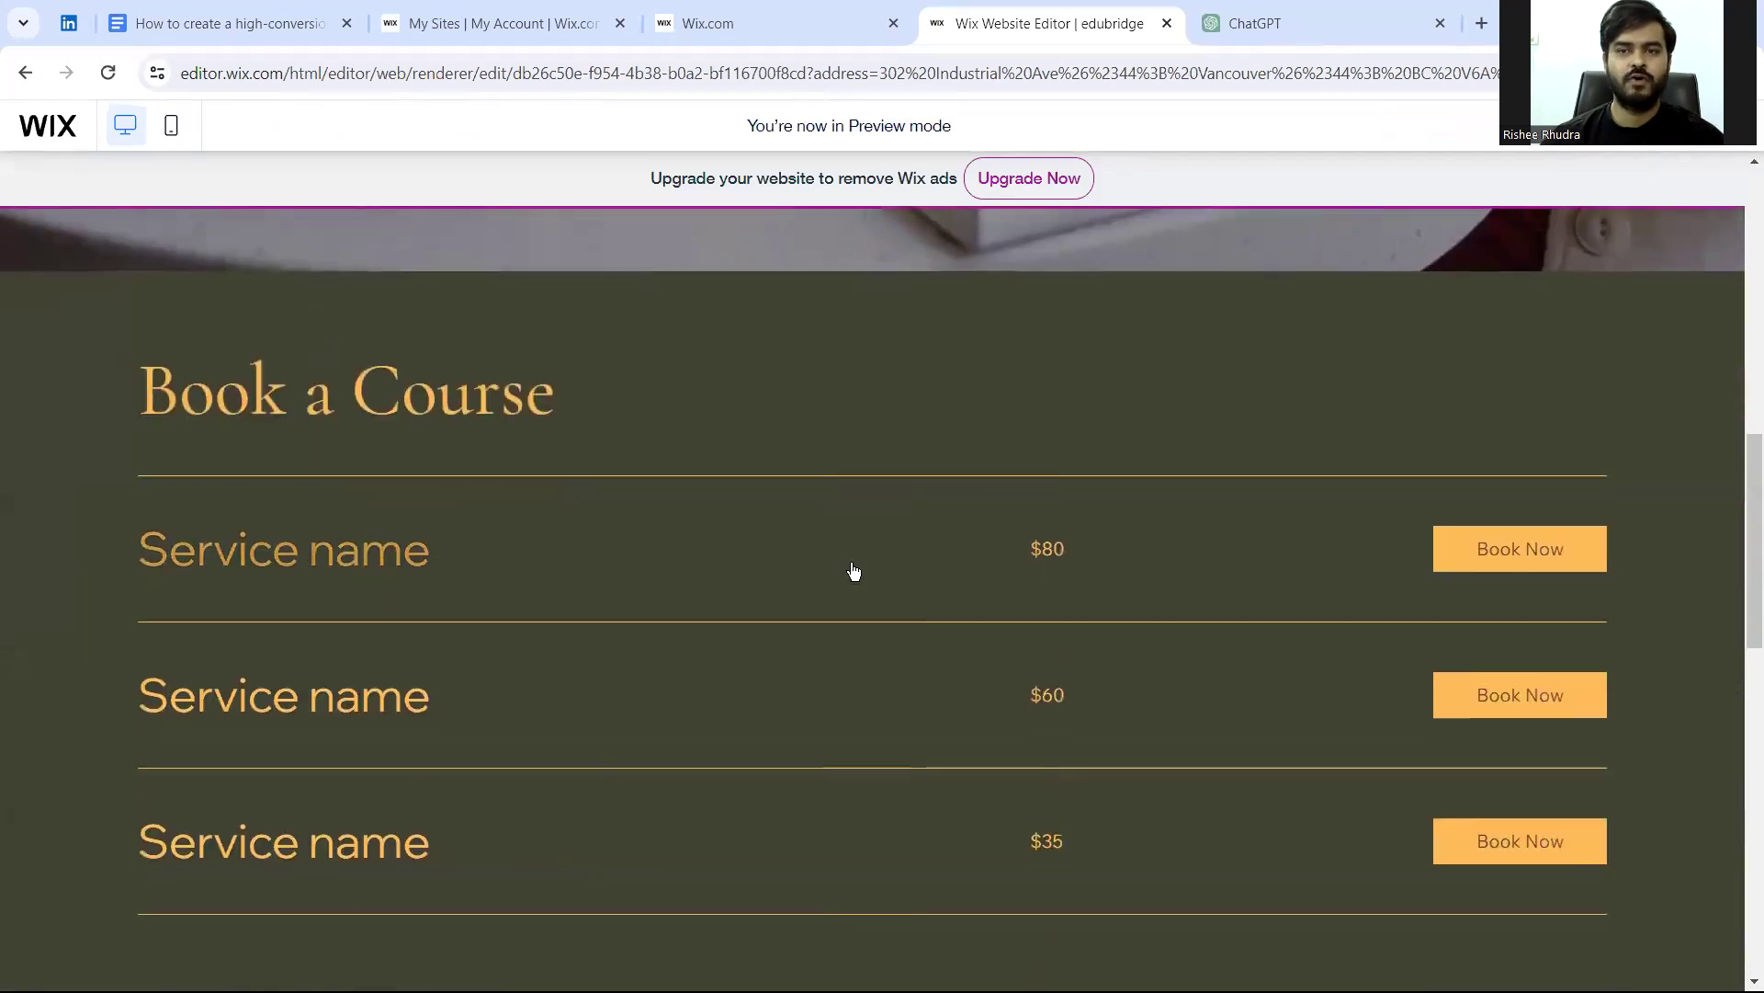
scroll(854, 571, down, 7)
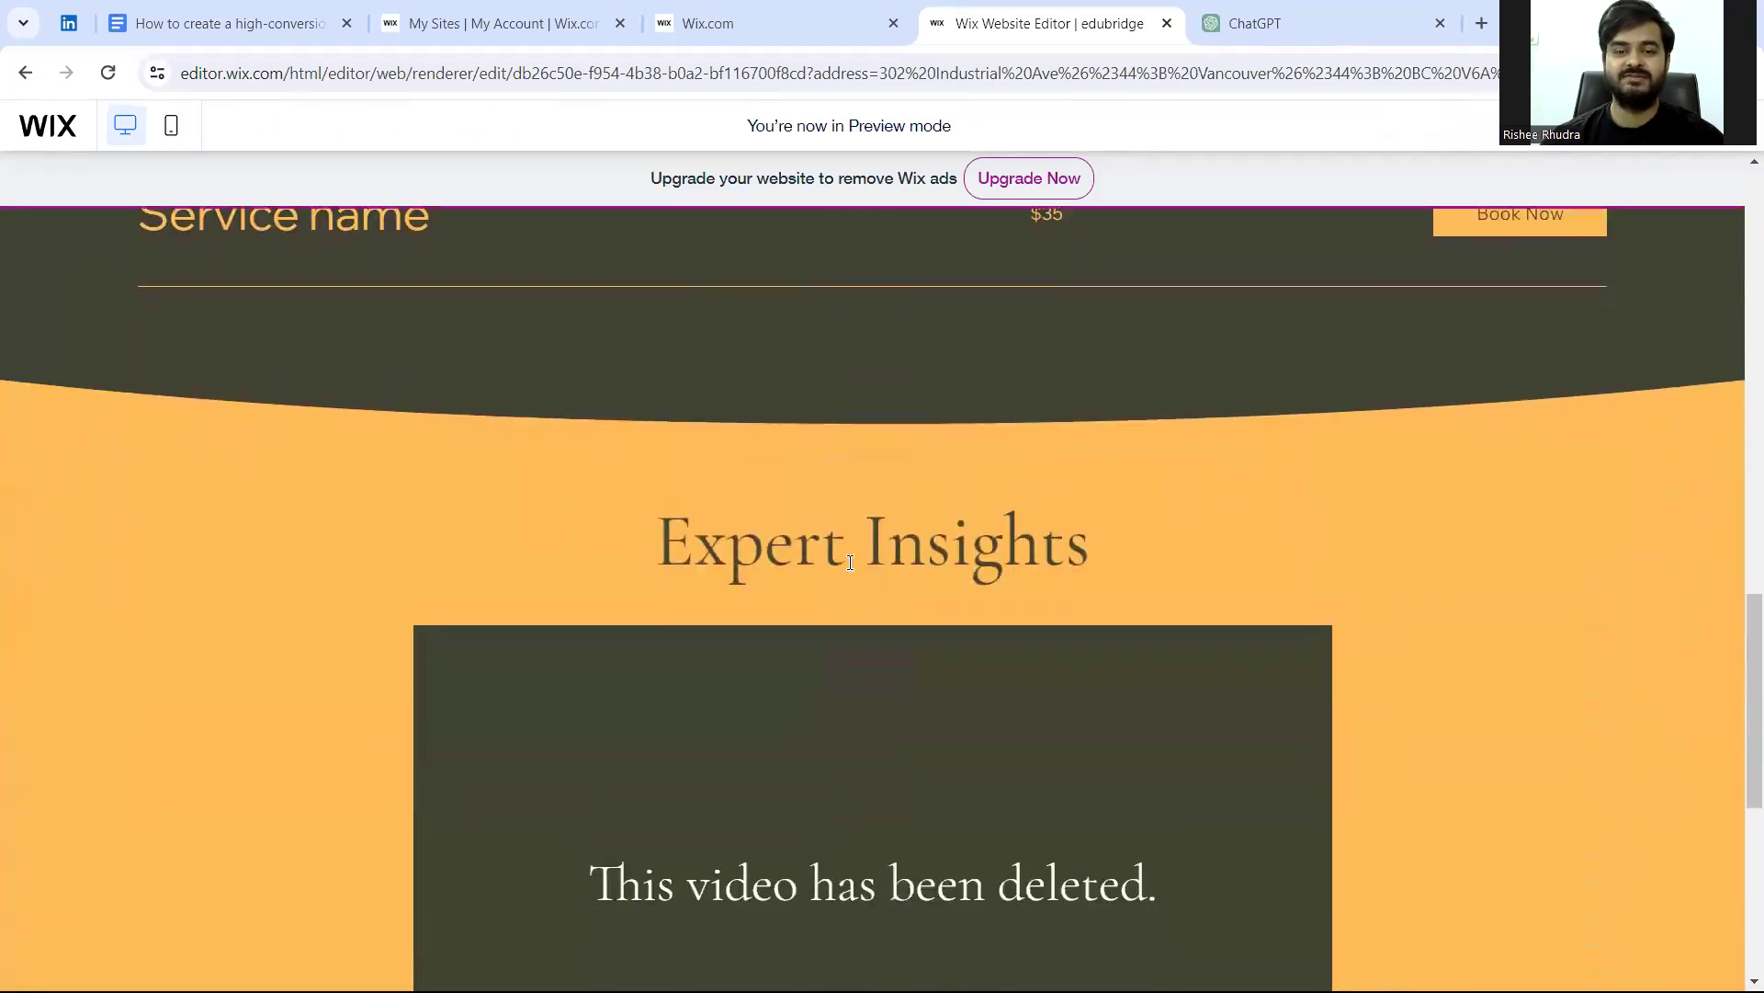
scroll(853, 568, up, 6)
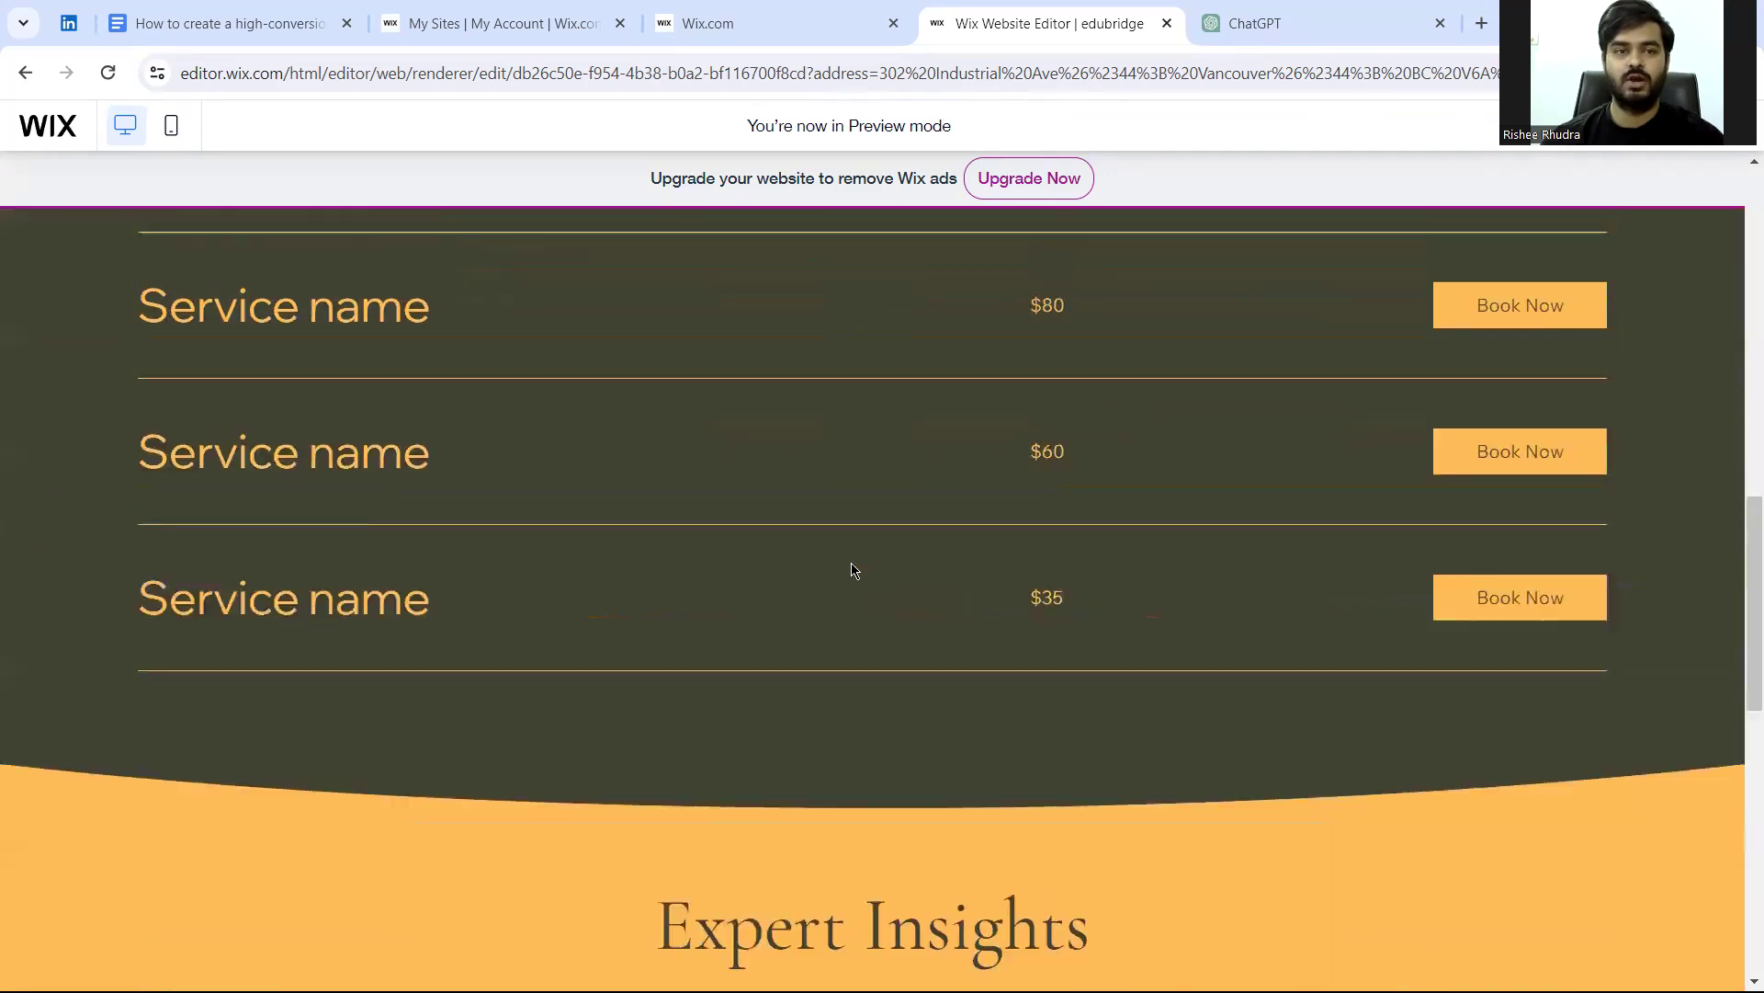
scroll(851, 569, up, 5)
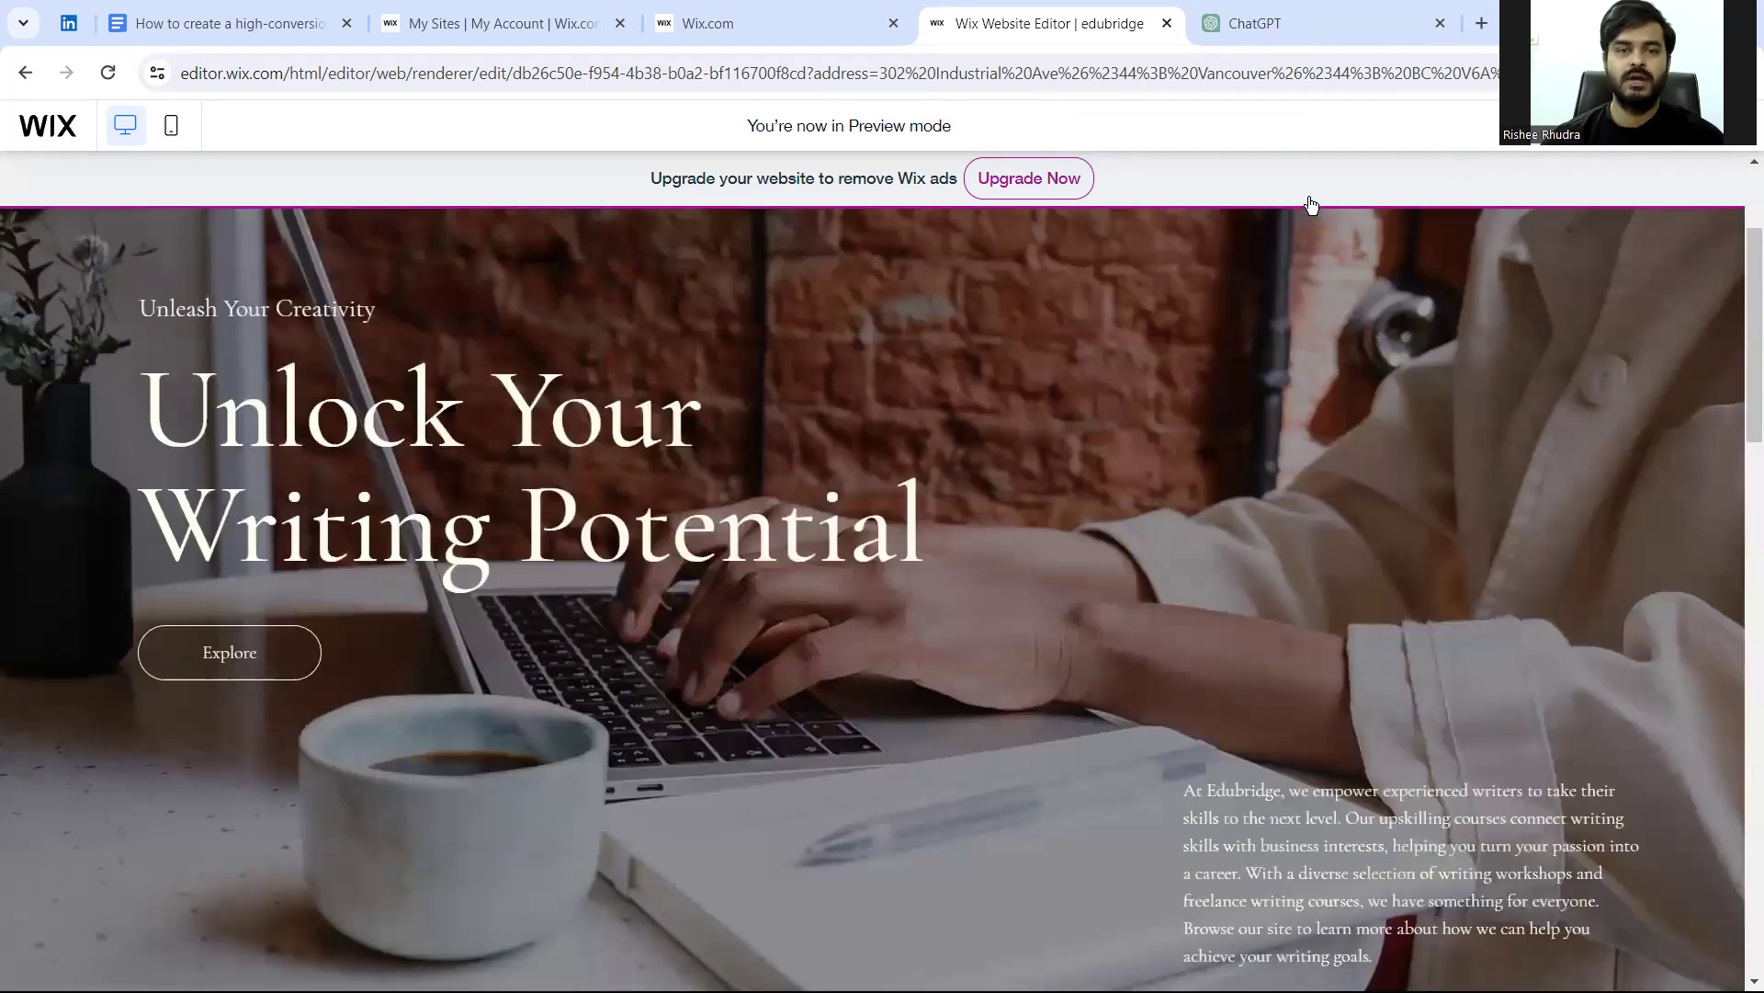
Step: Add a new Landing Page to the site using the Registration template
key(ctrl+shift+p)
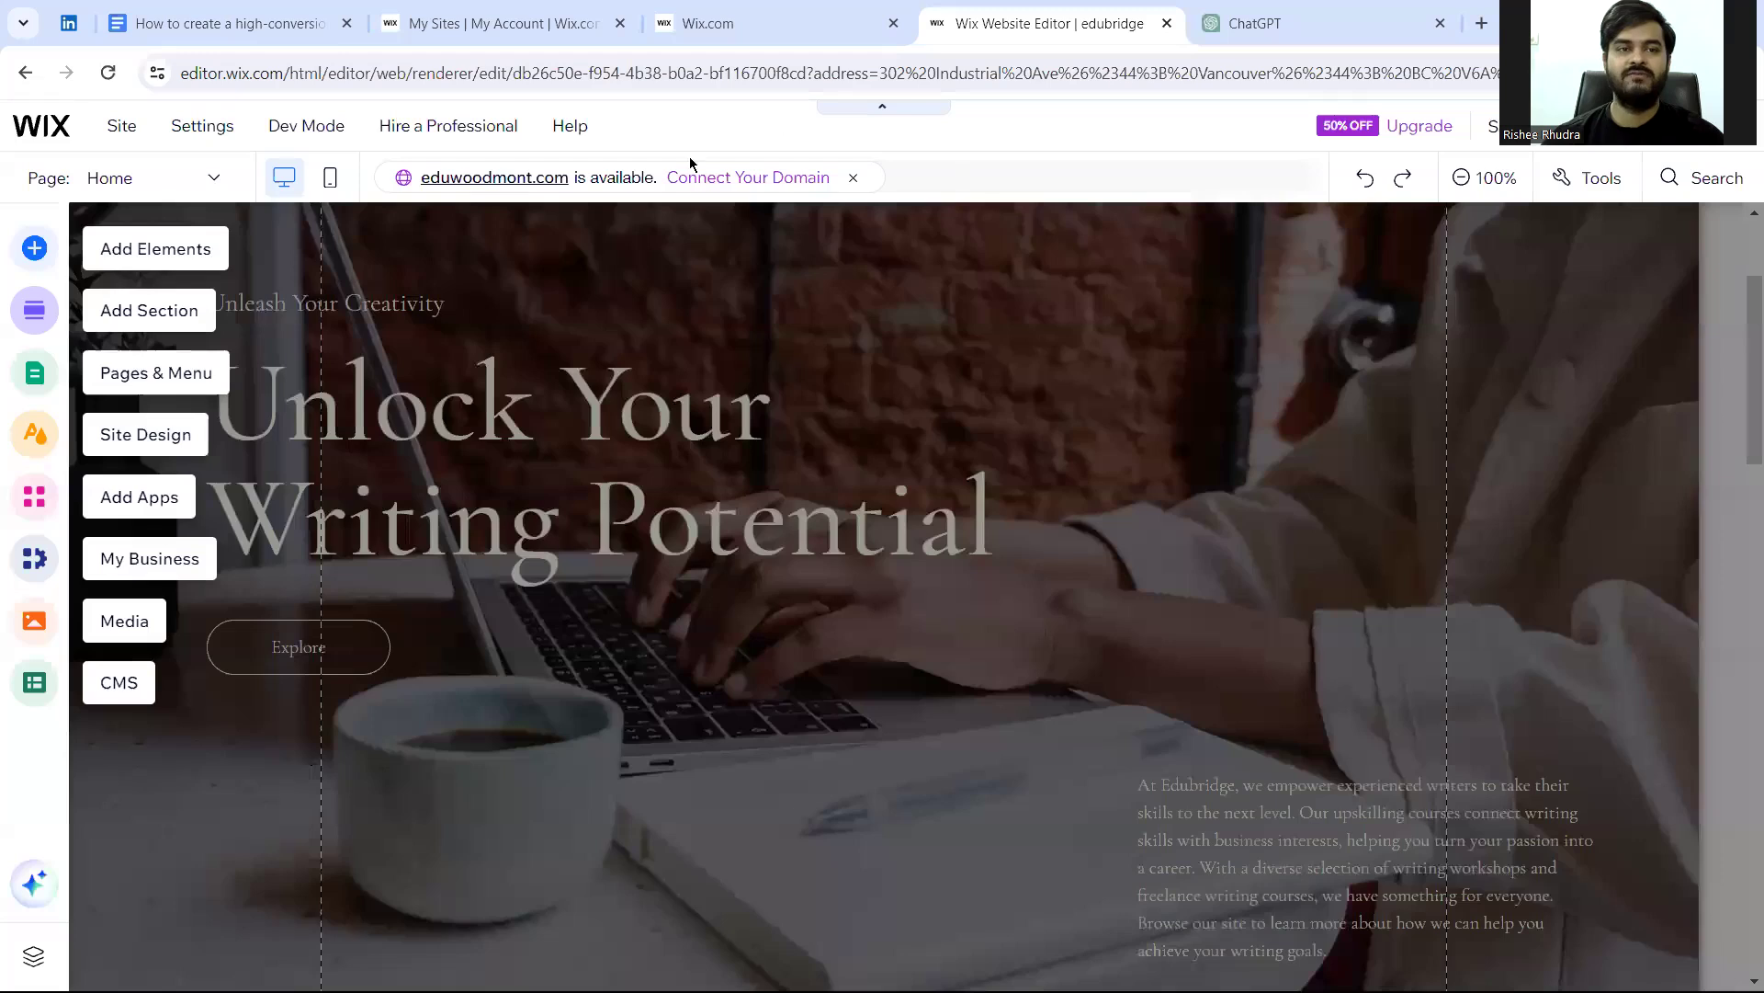
click(200, 181)
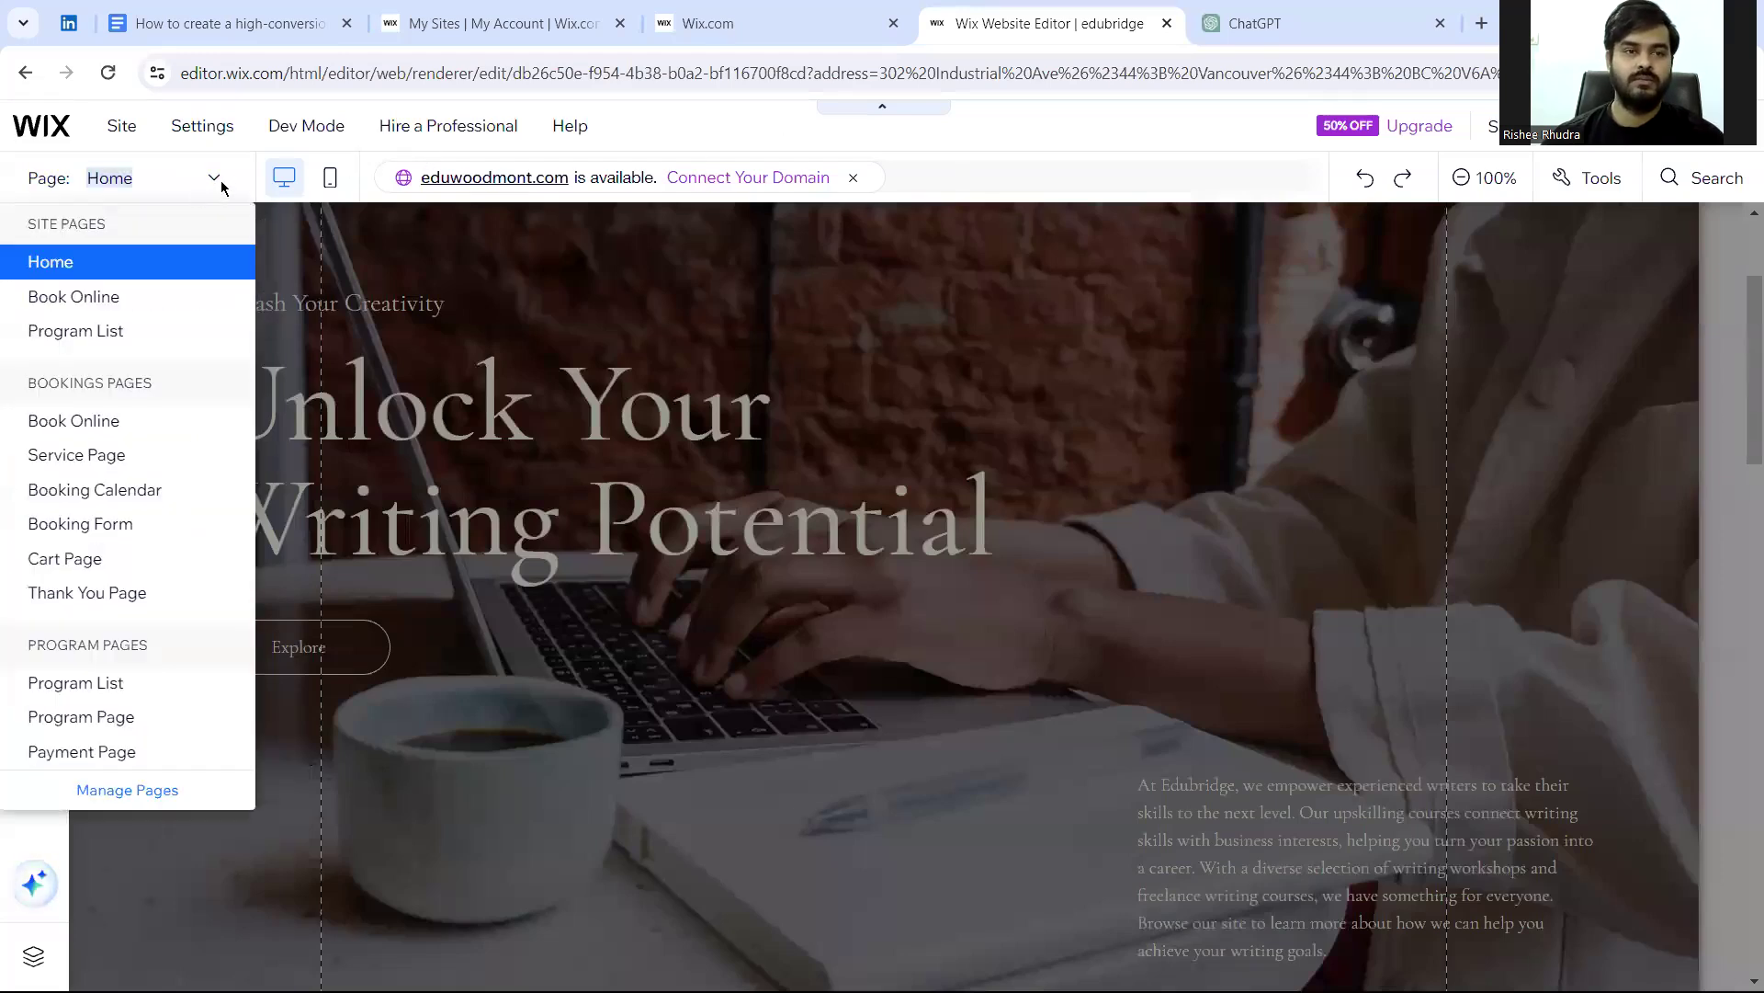
click(213, 178)
click(214, 180)
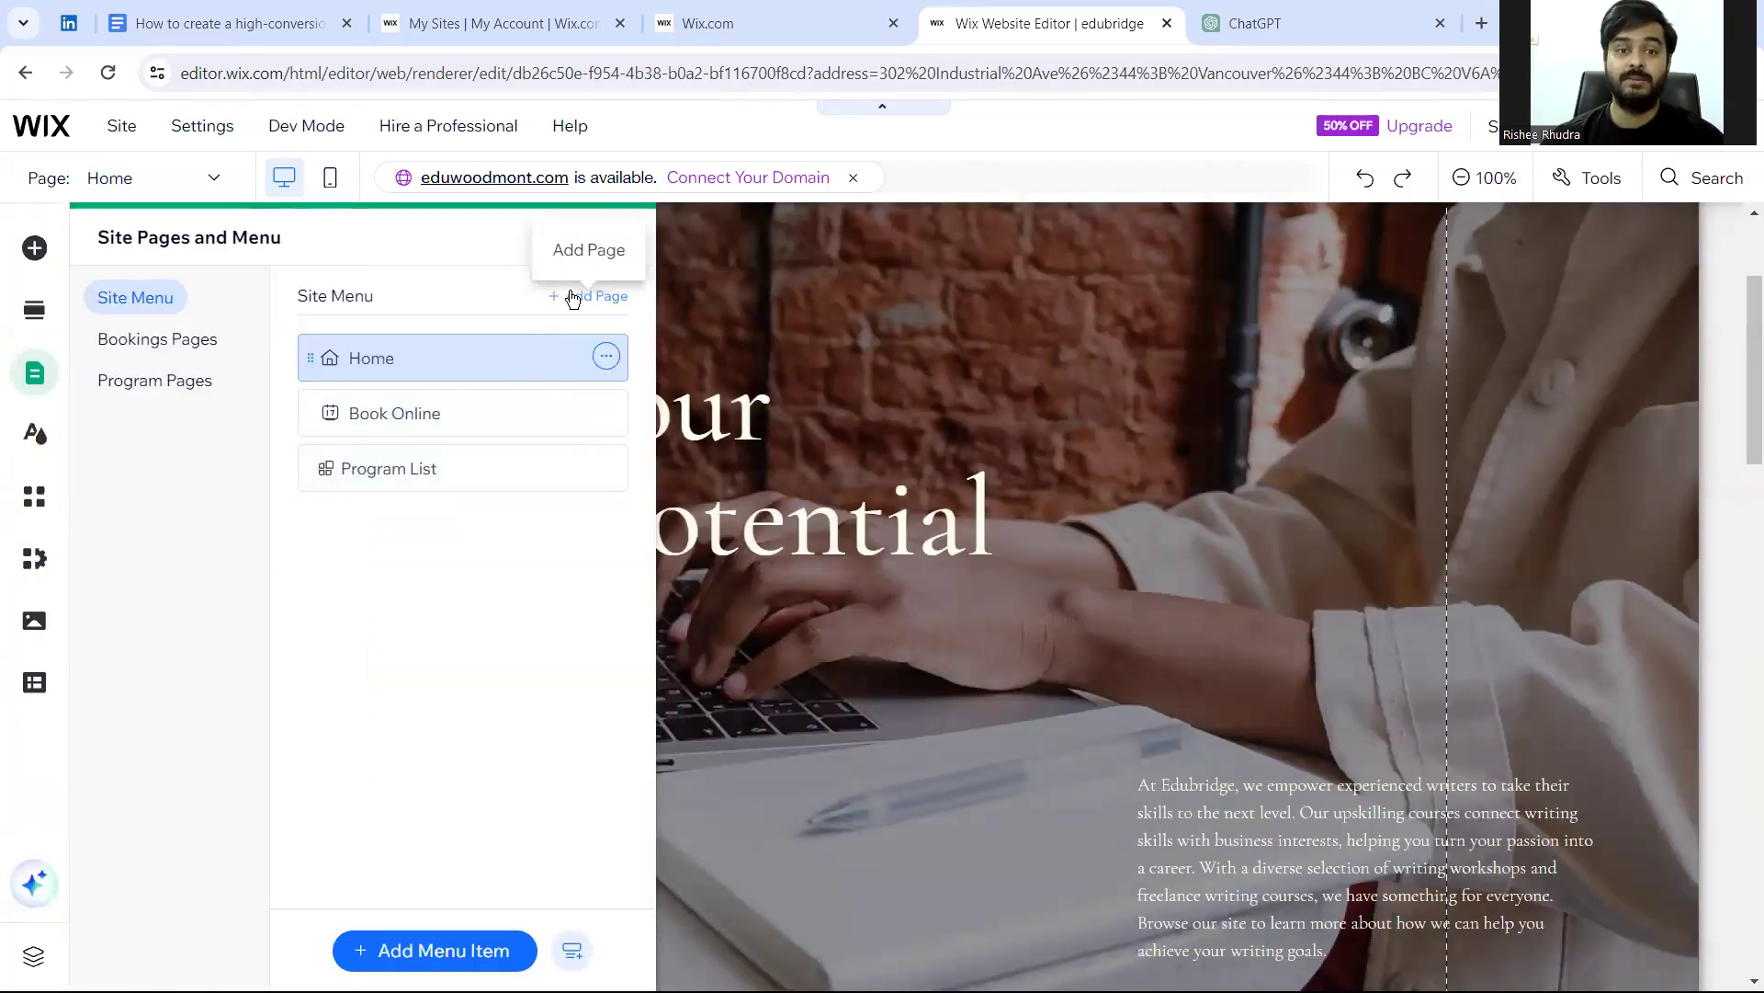
click(573, 297)
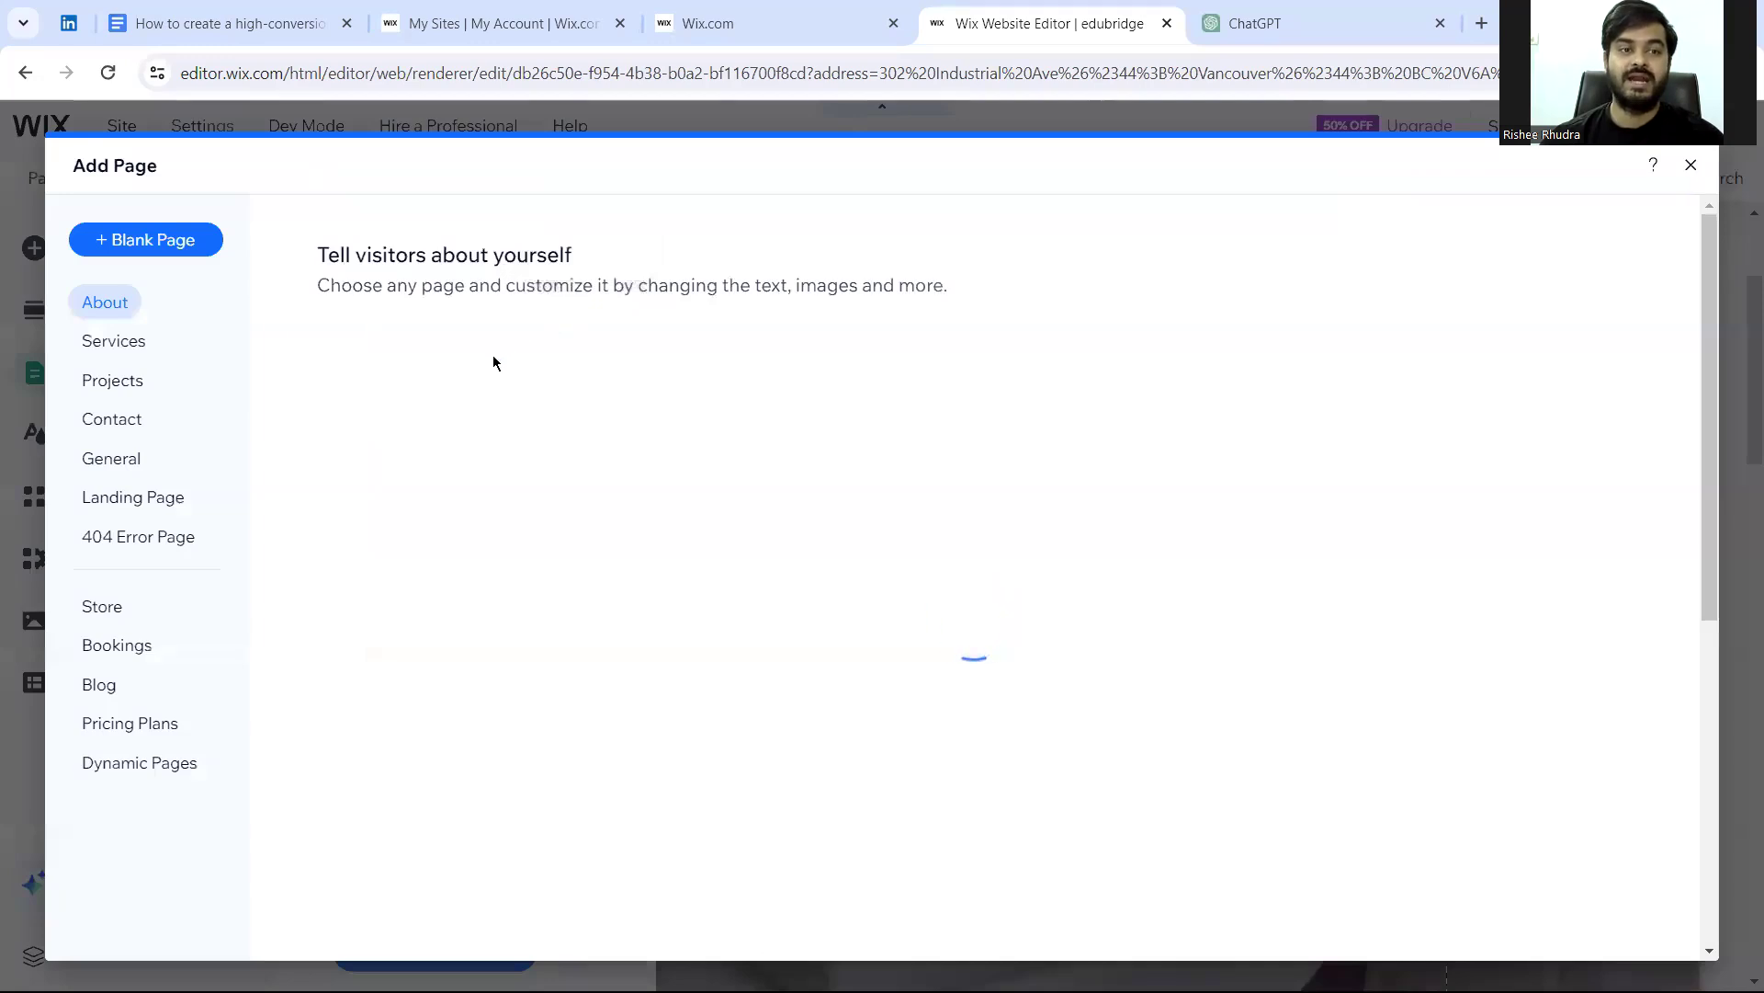
click(153, 501)
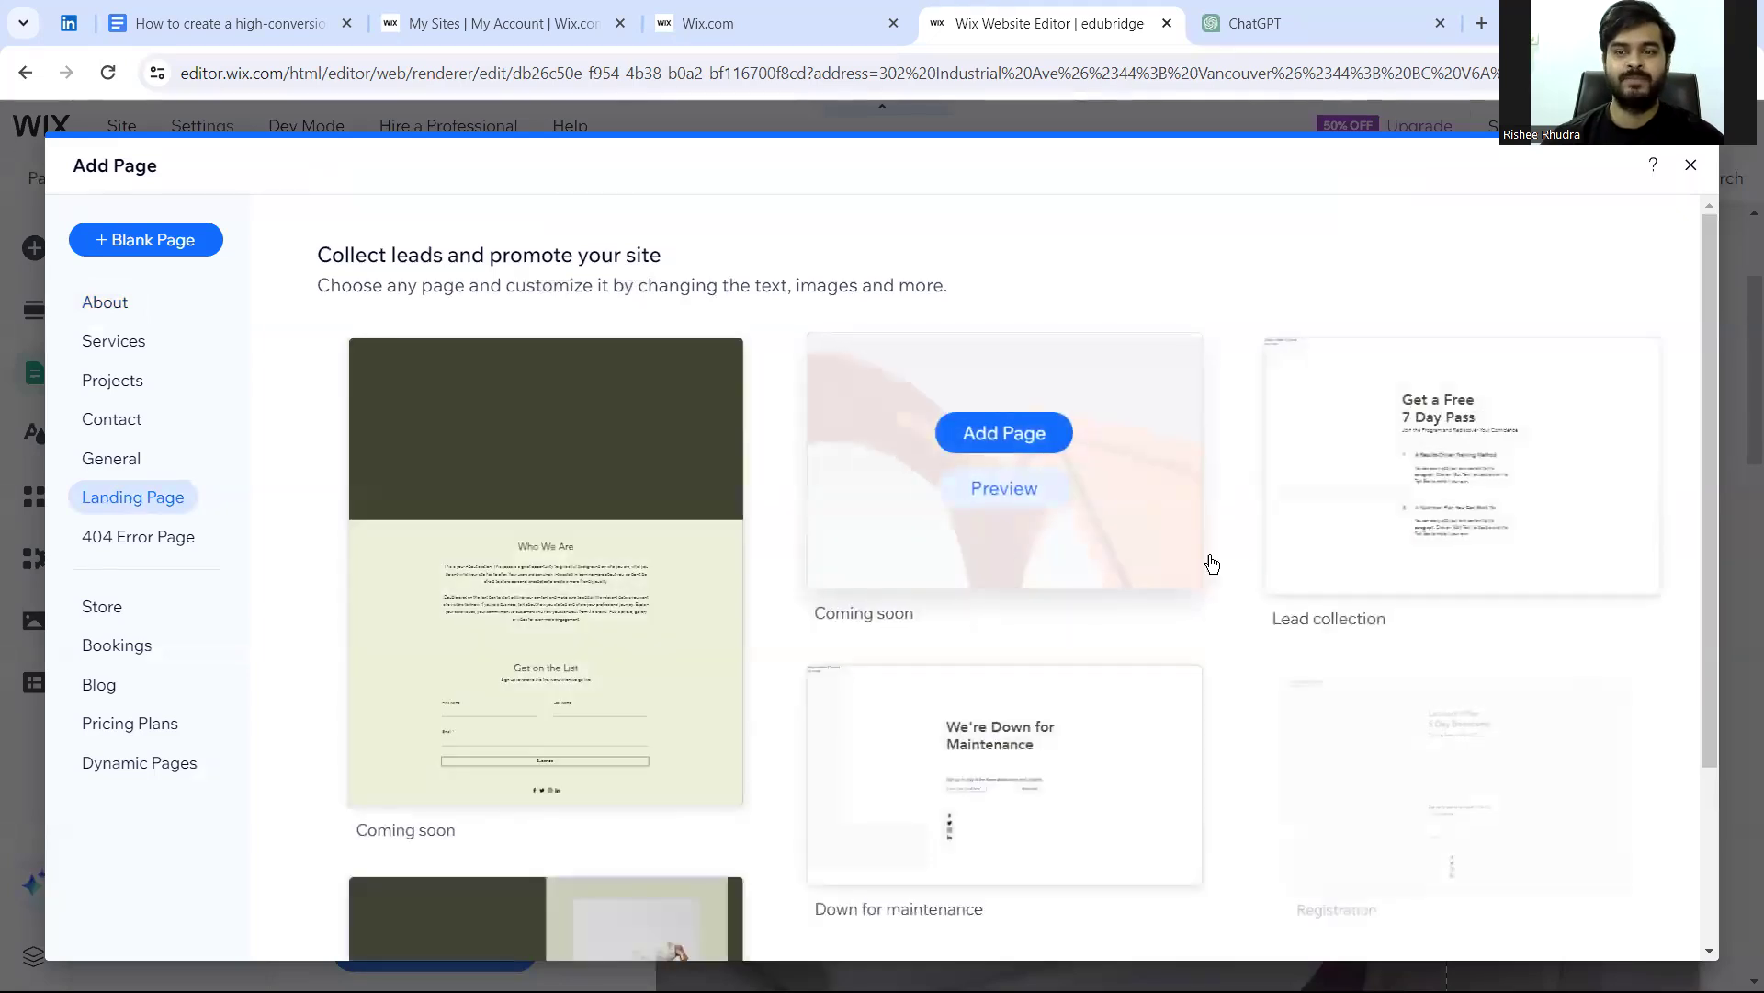
scroll(722, 496, down, 3)
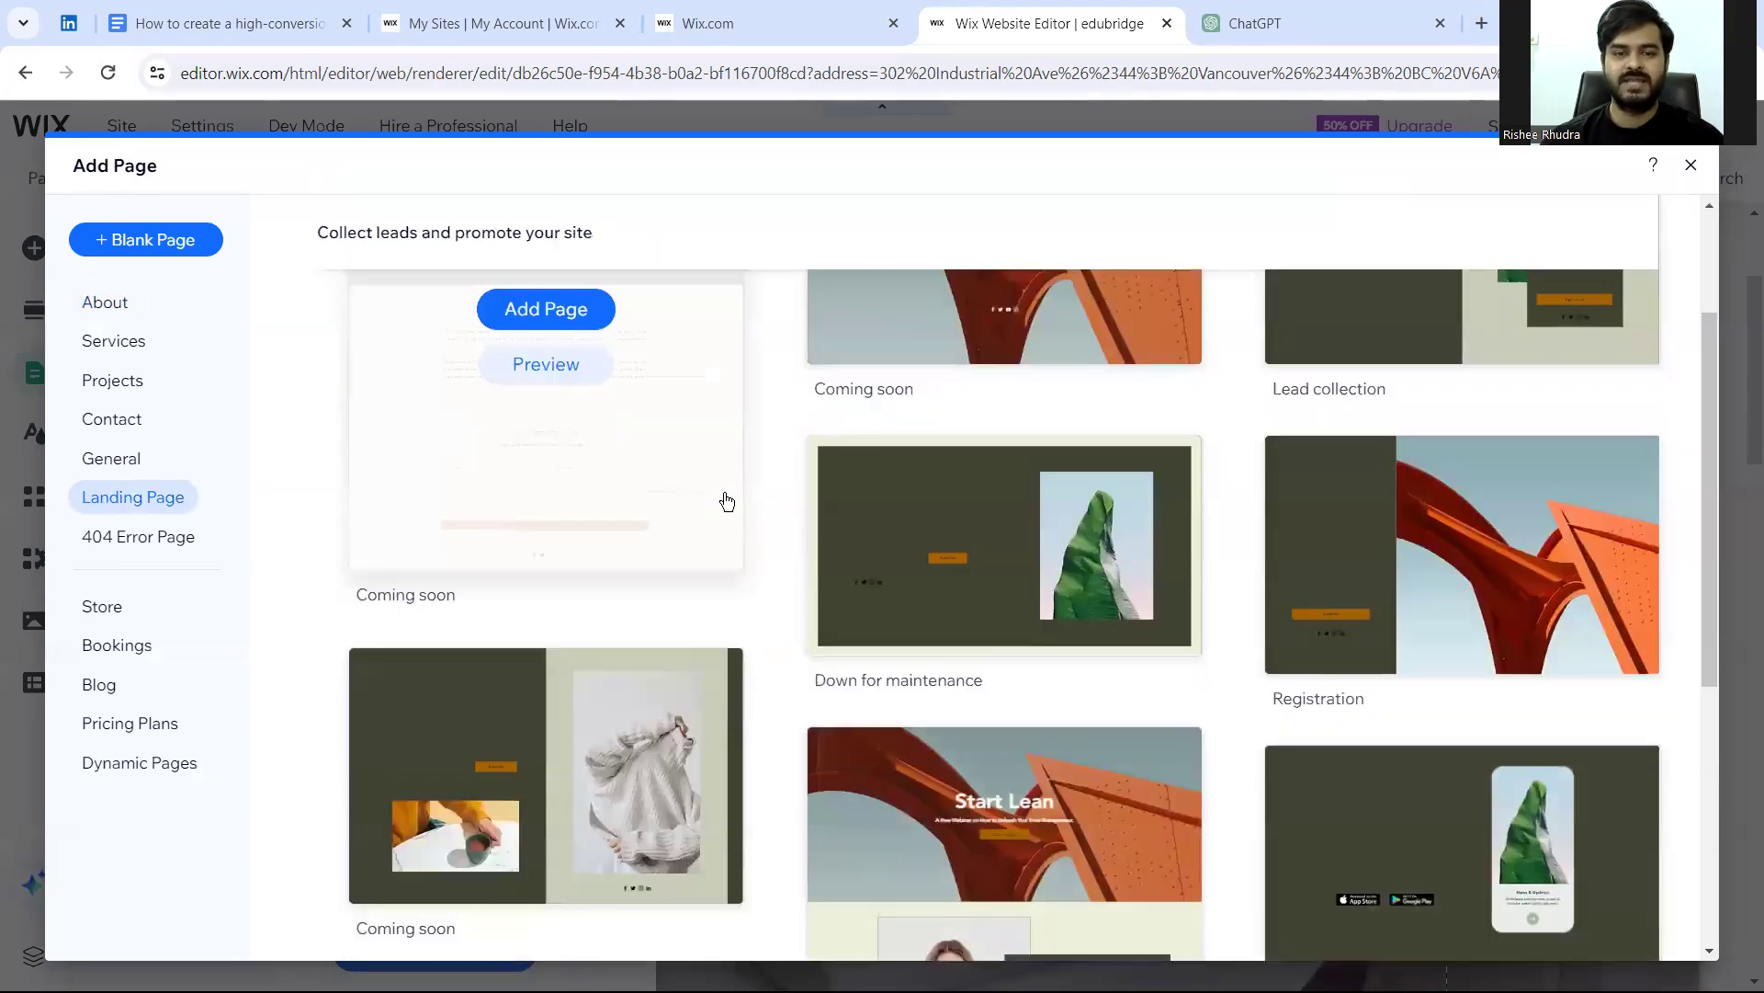
scroll(726, 501, down, 6)
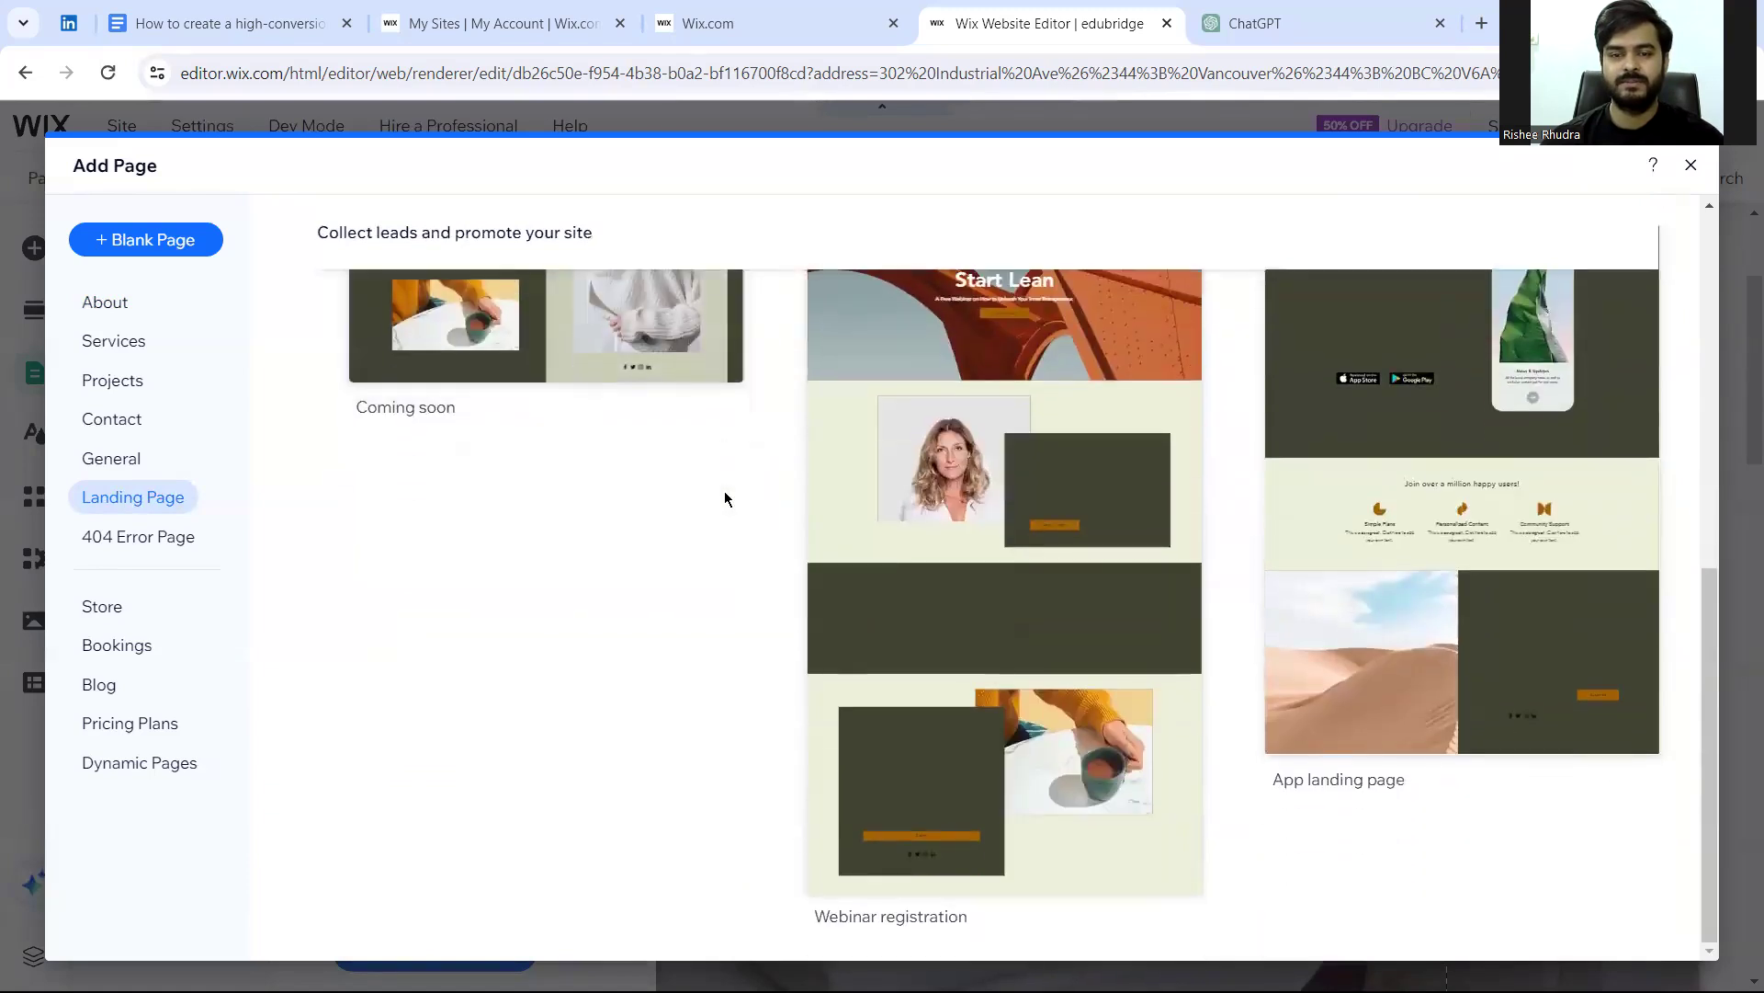
scroll(725, 499, up, 5)
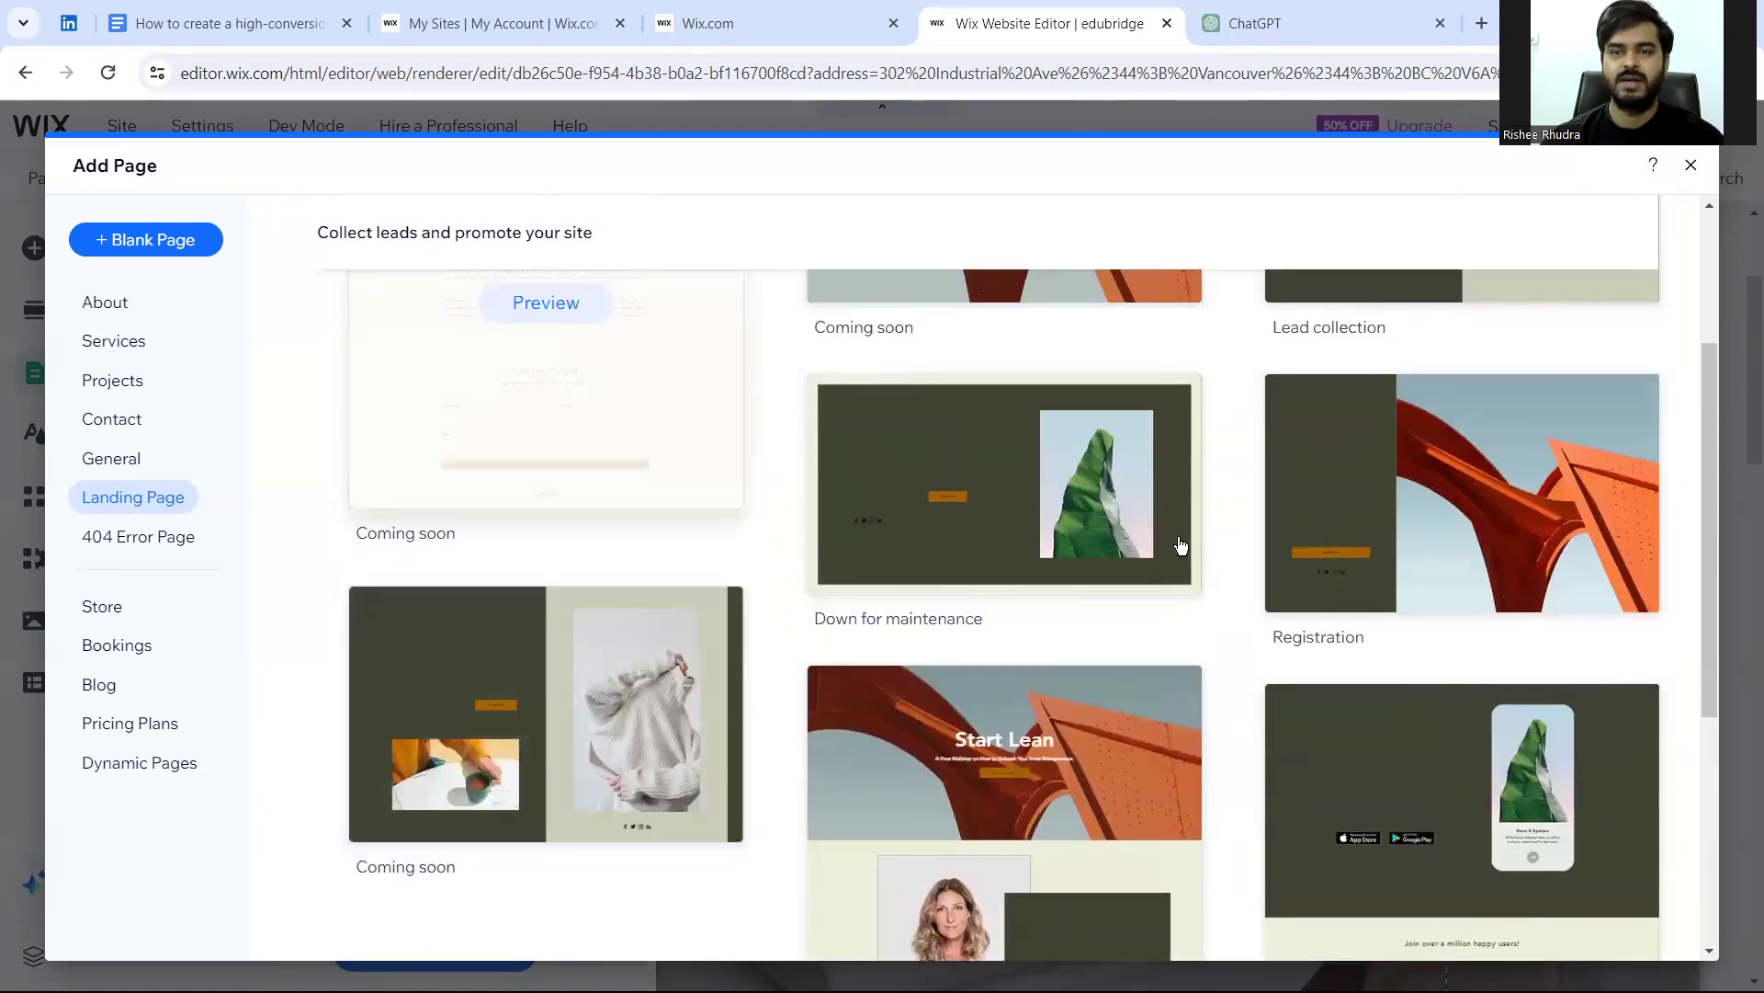
mouse_move(1458, 512)
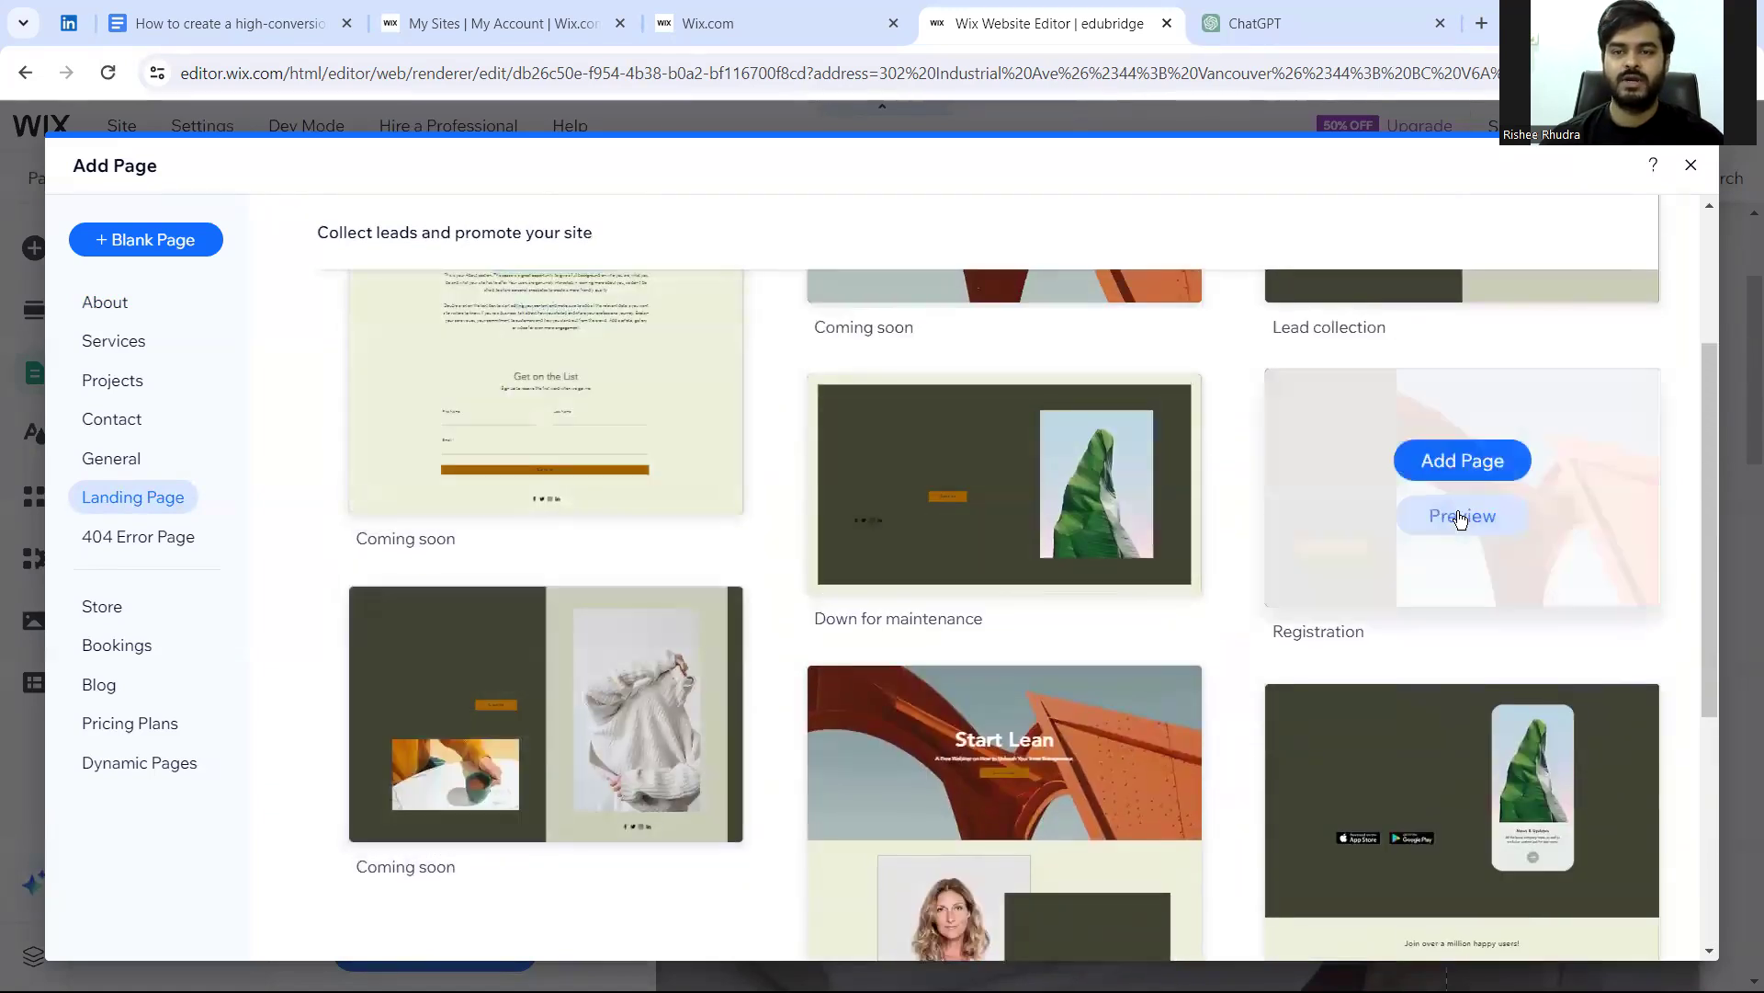
click(1492, 462)
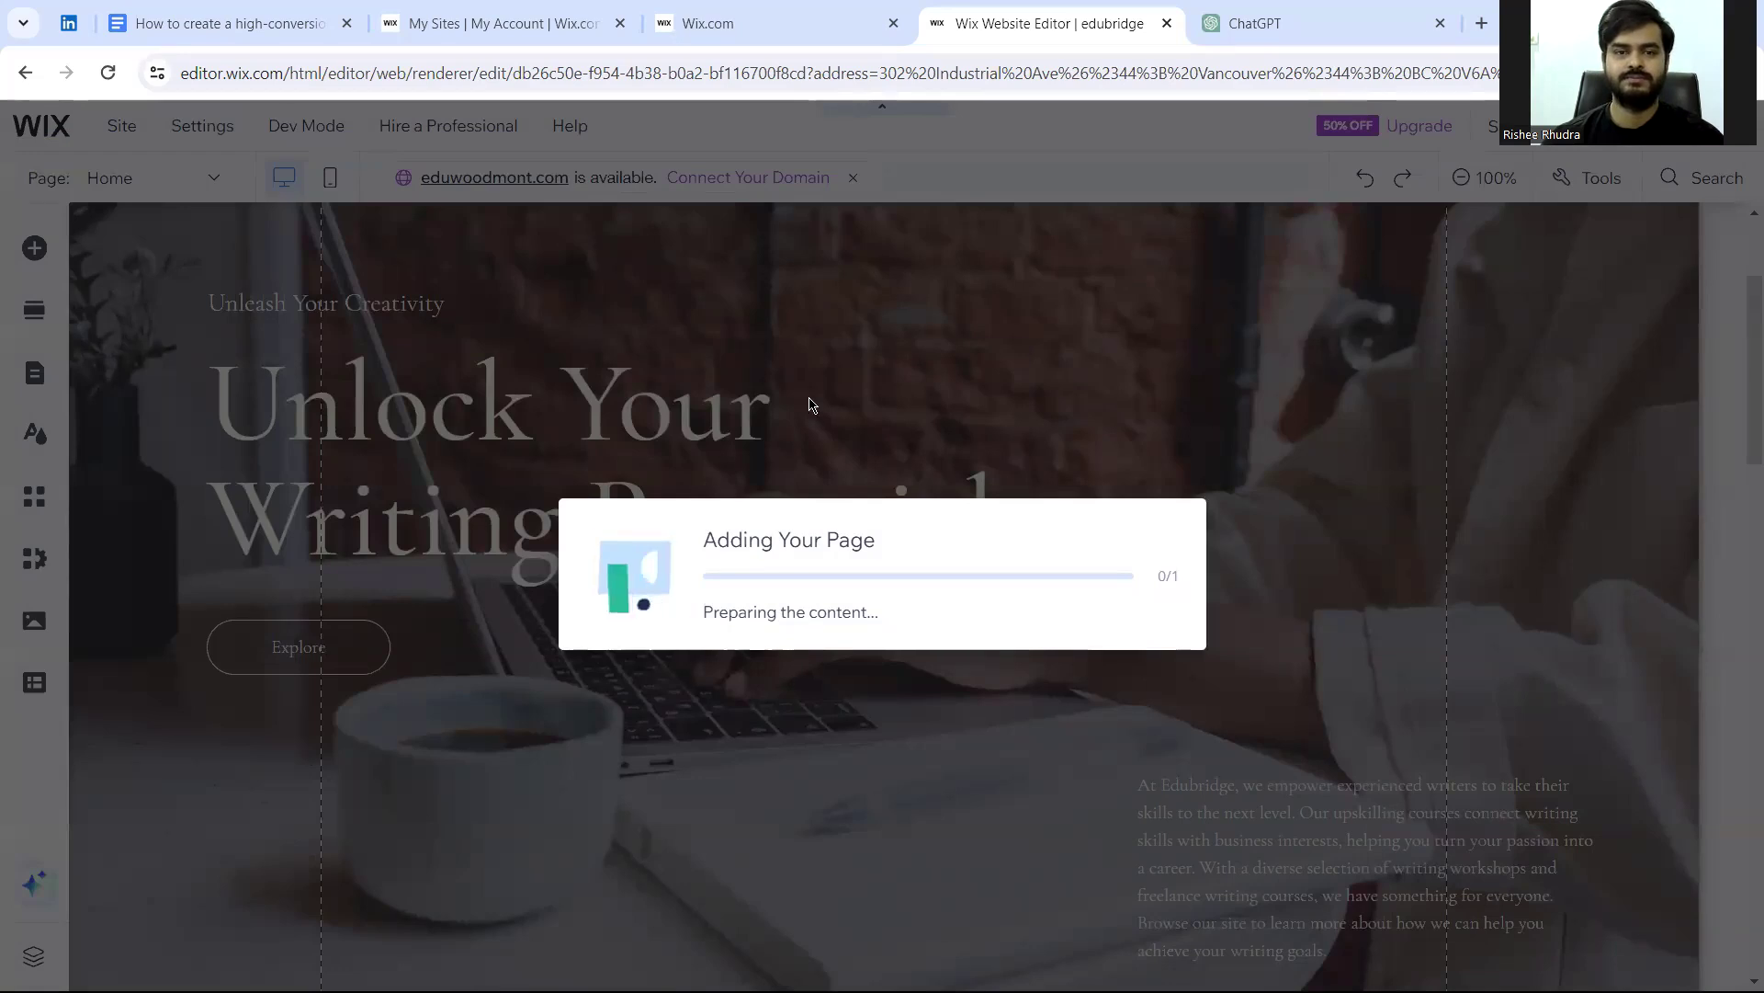
Step: Change the date line under the bootcamp heading to 'Coming up in March 2024'
click(1147, 363)
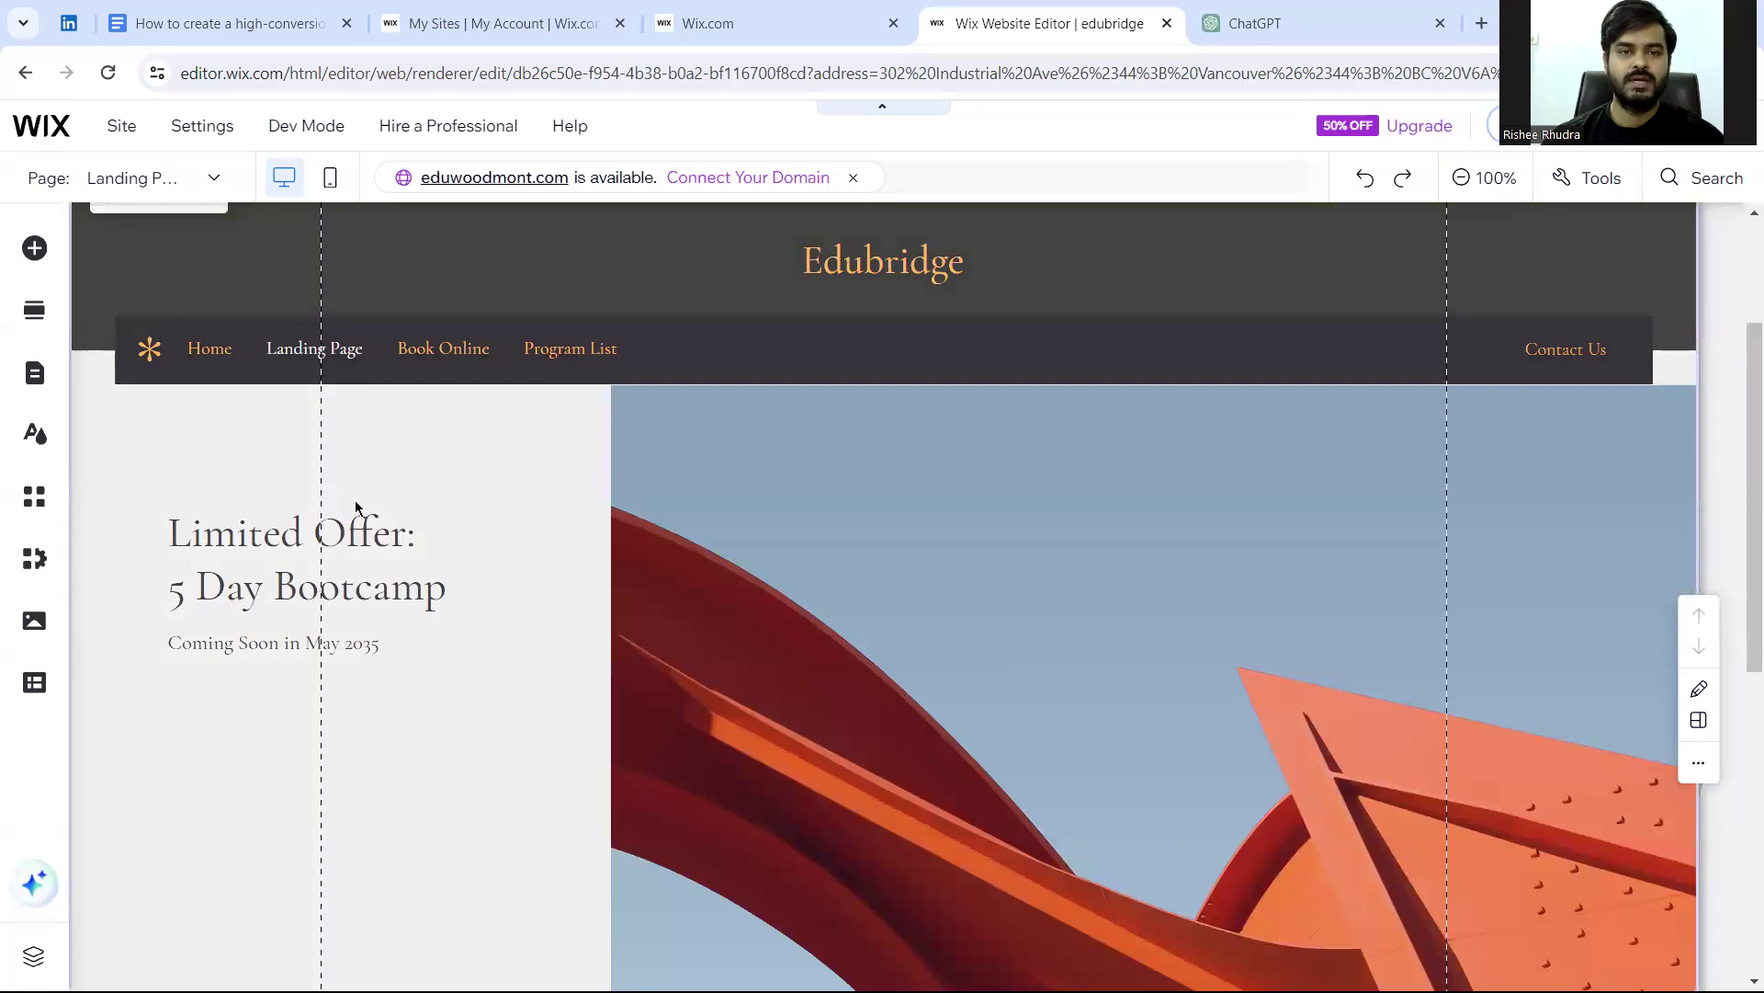
scroll(357, 507, down, 4)
scroll(357, 507, up, 4)
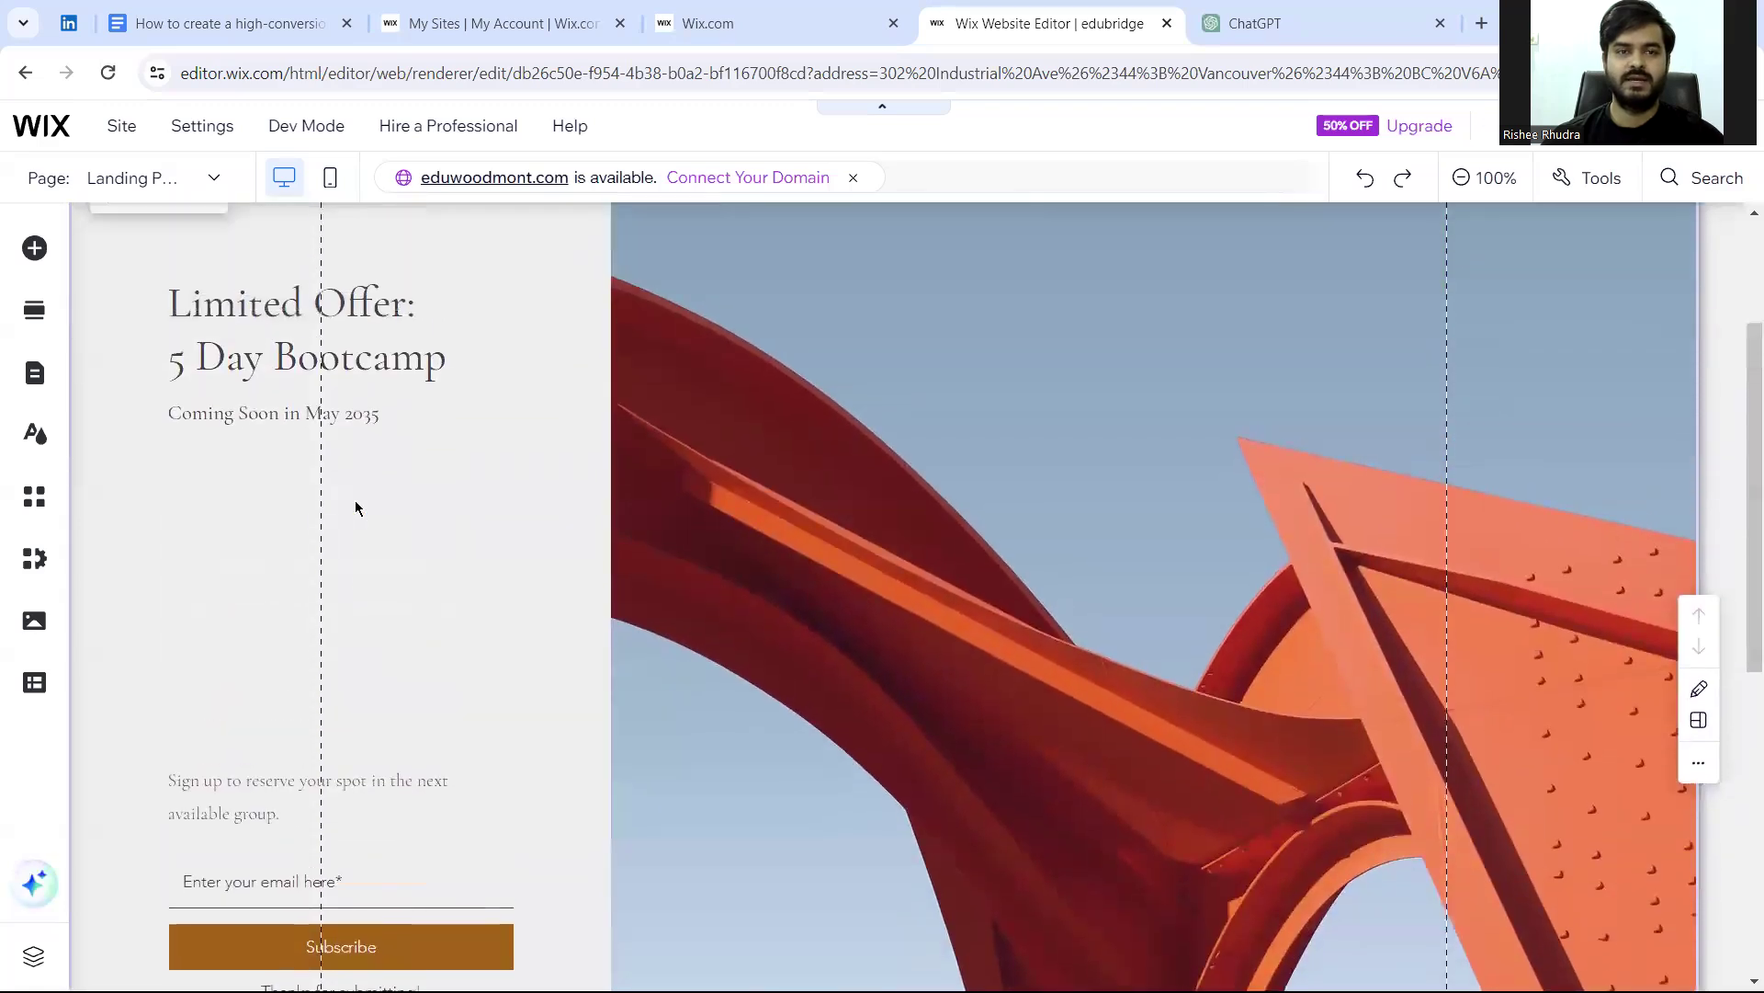
scroll(356, 507, down, 3)
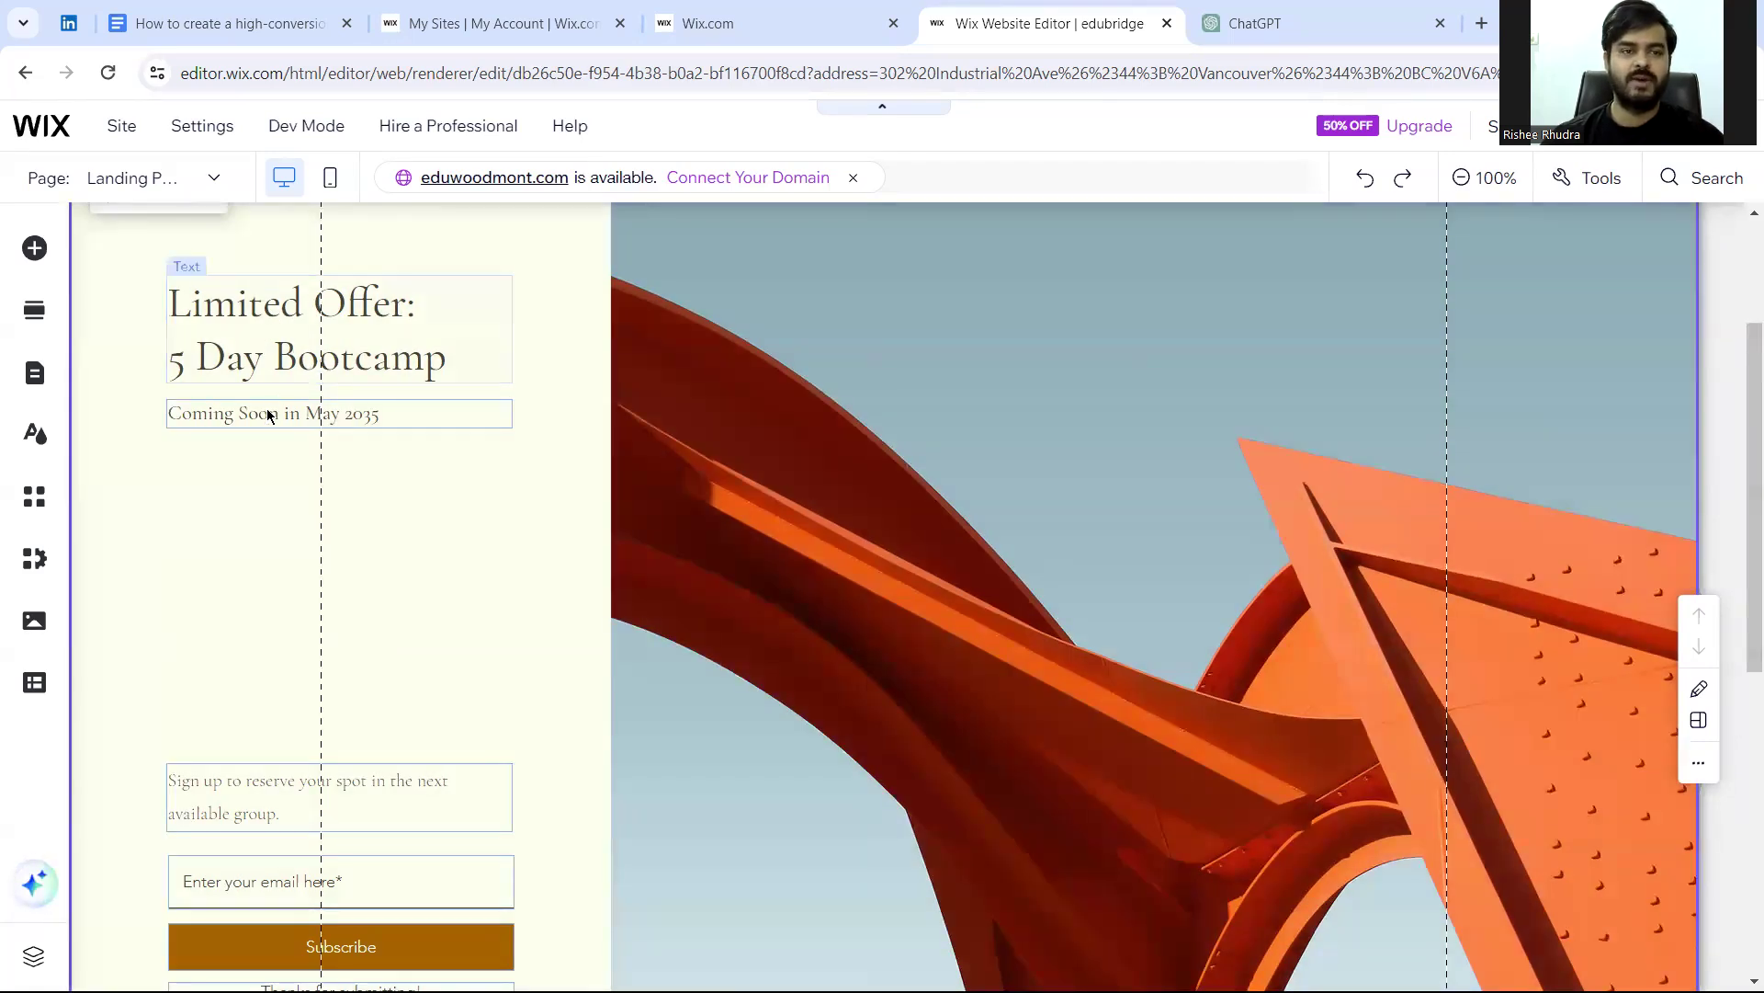
click(268, 415)
double_click(274, 413)
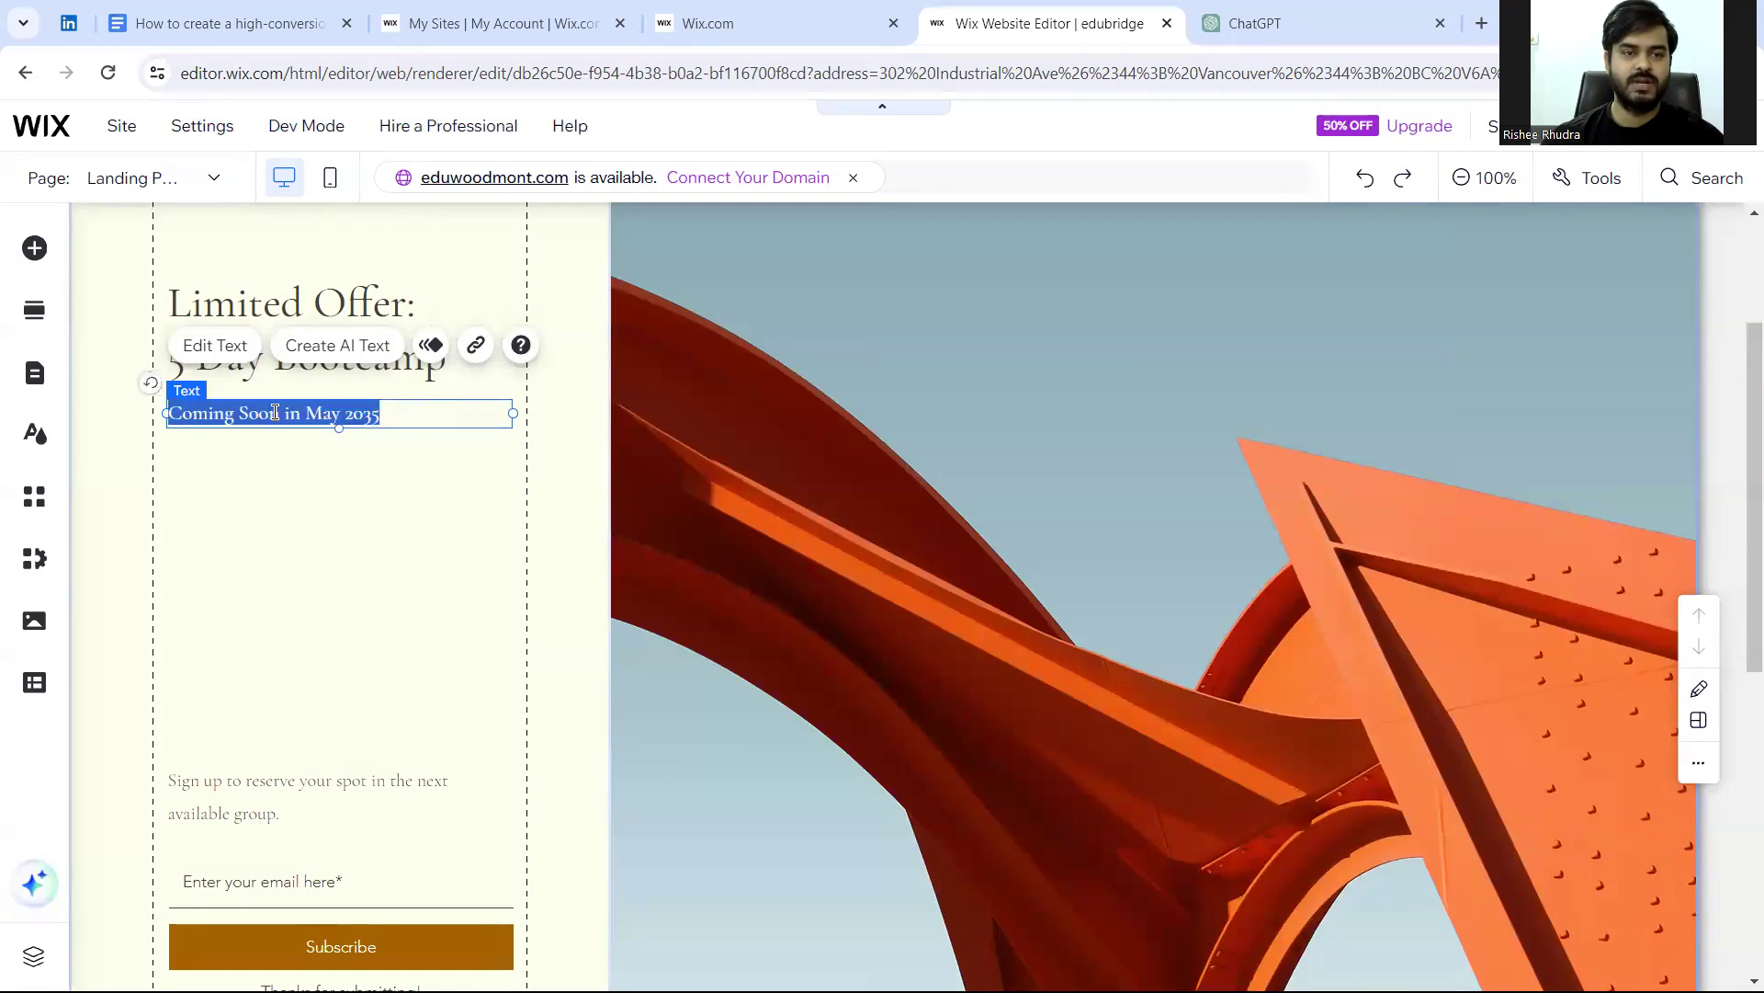
click(281, 413)
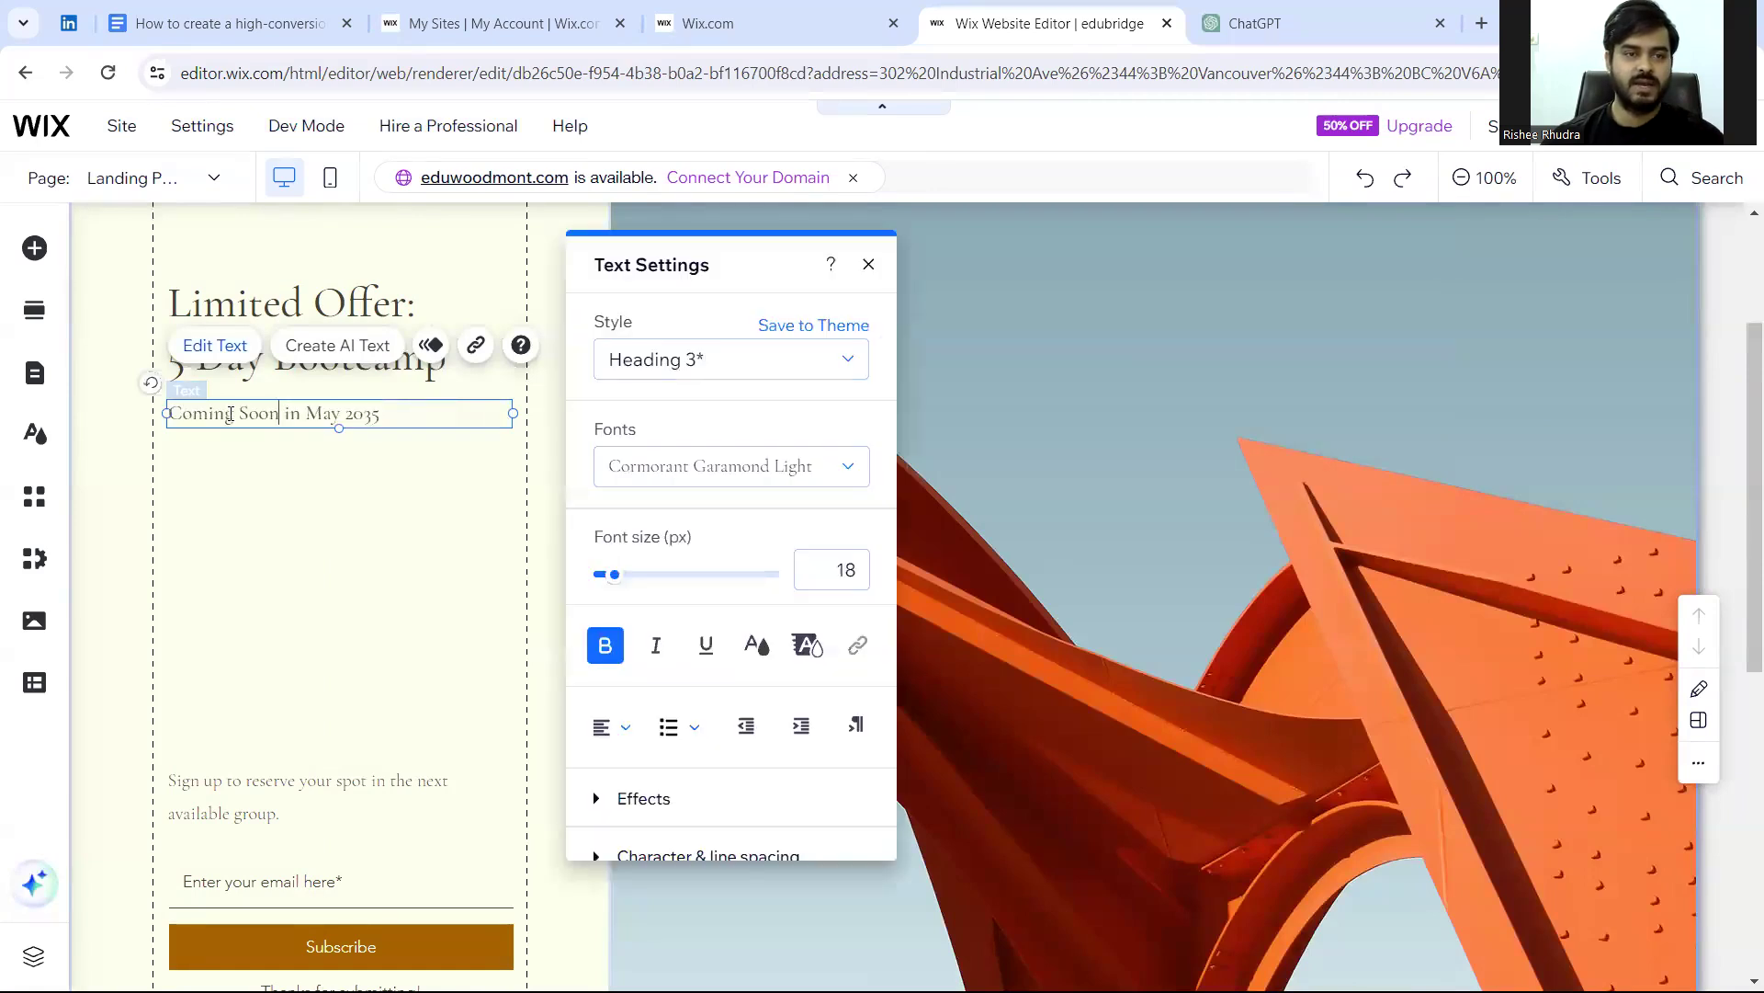
shift+click(231, 413)
key(BackSpace)
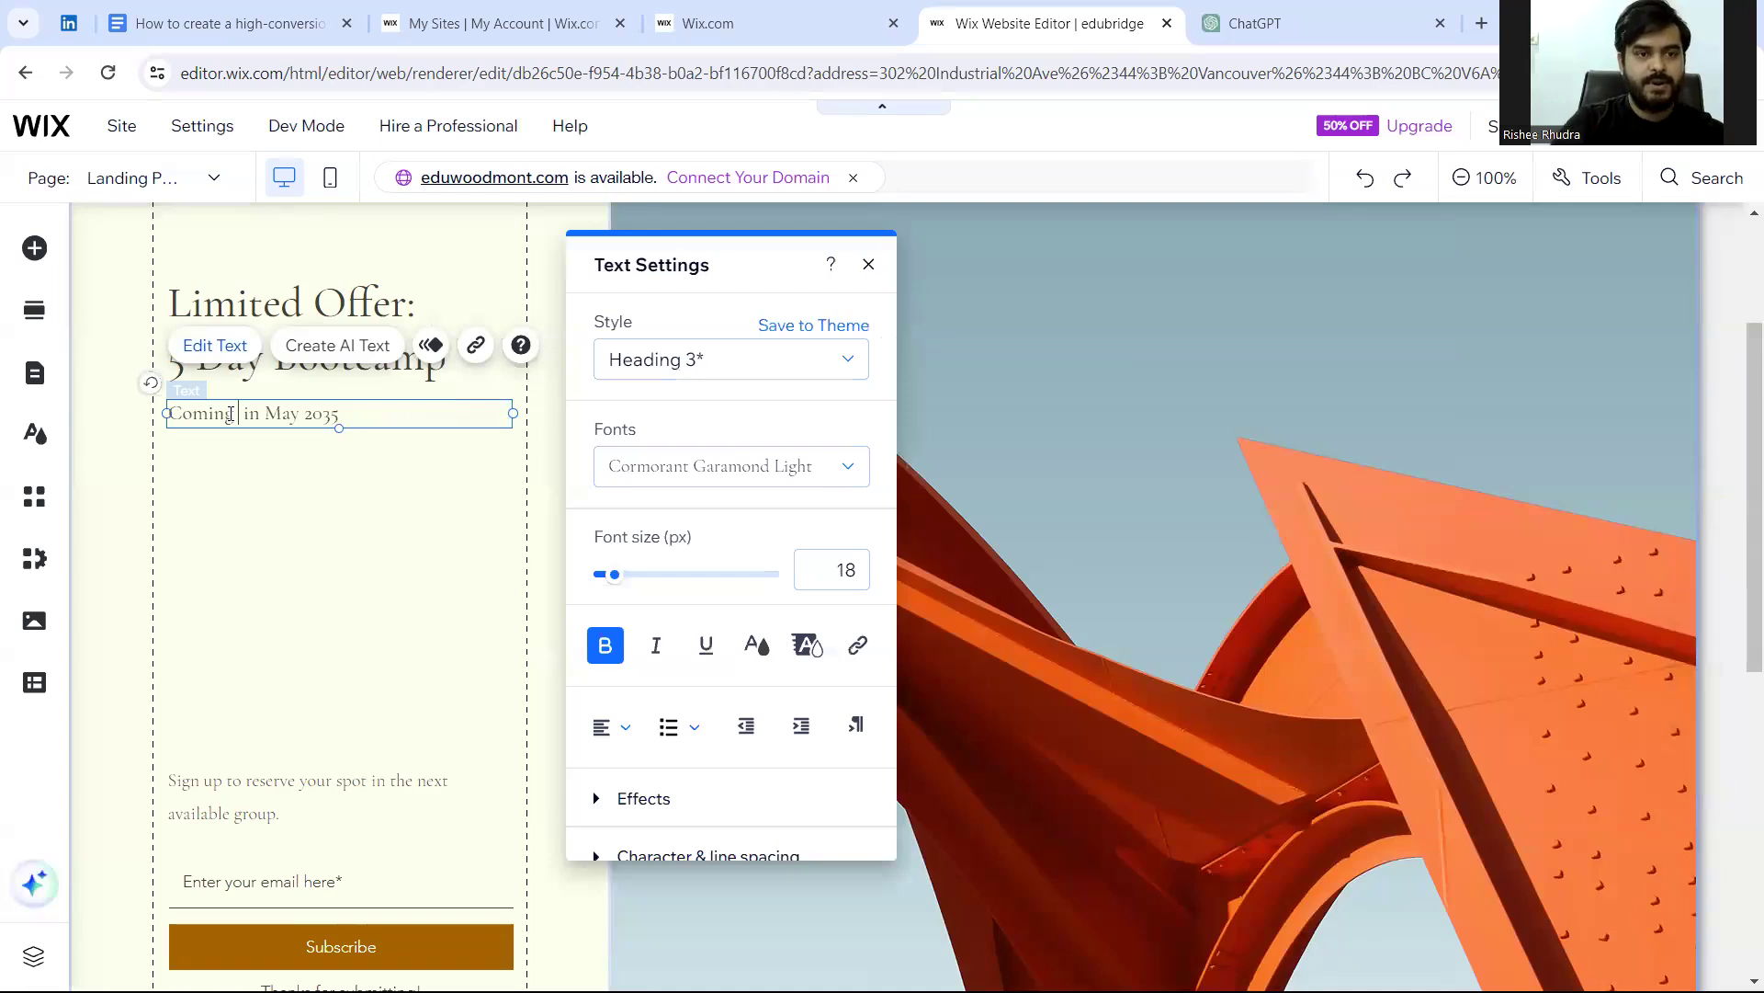
text(up)
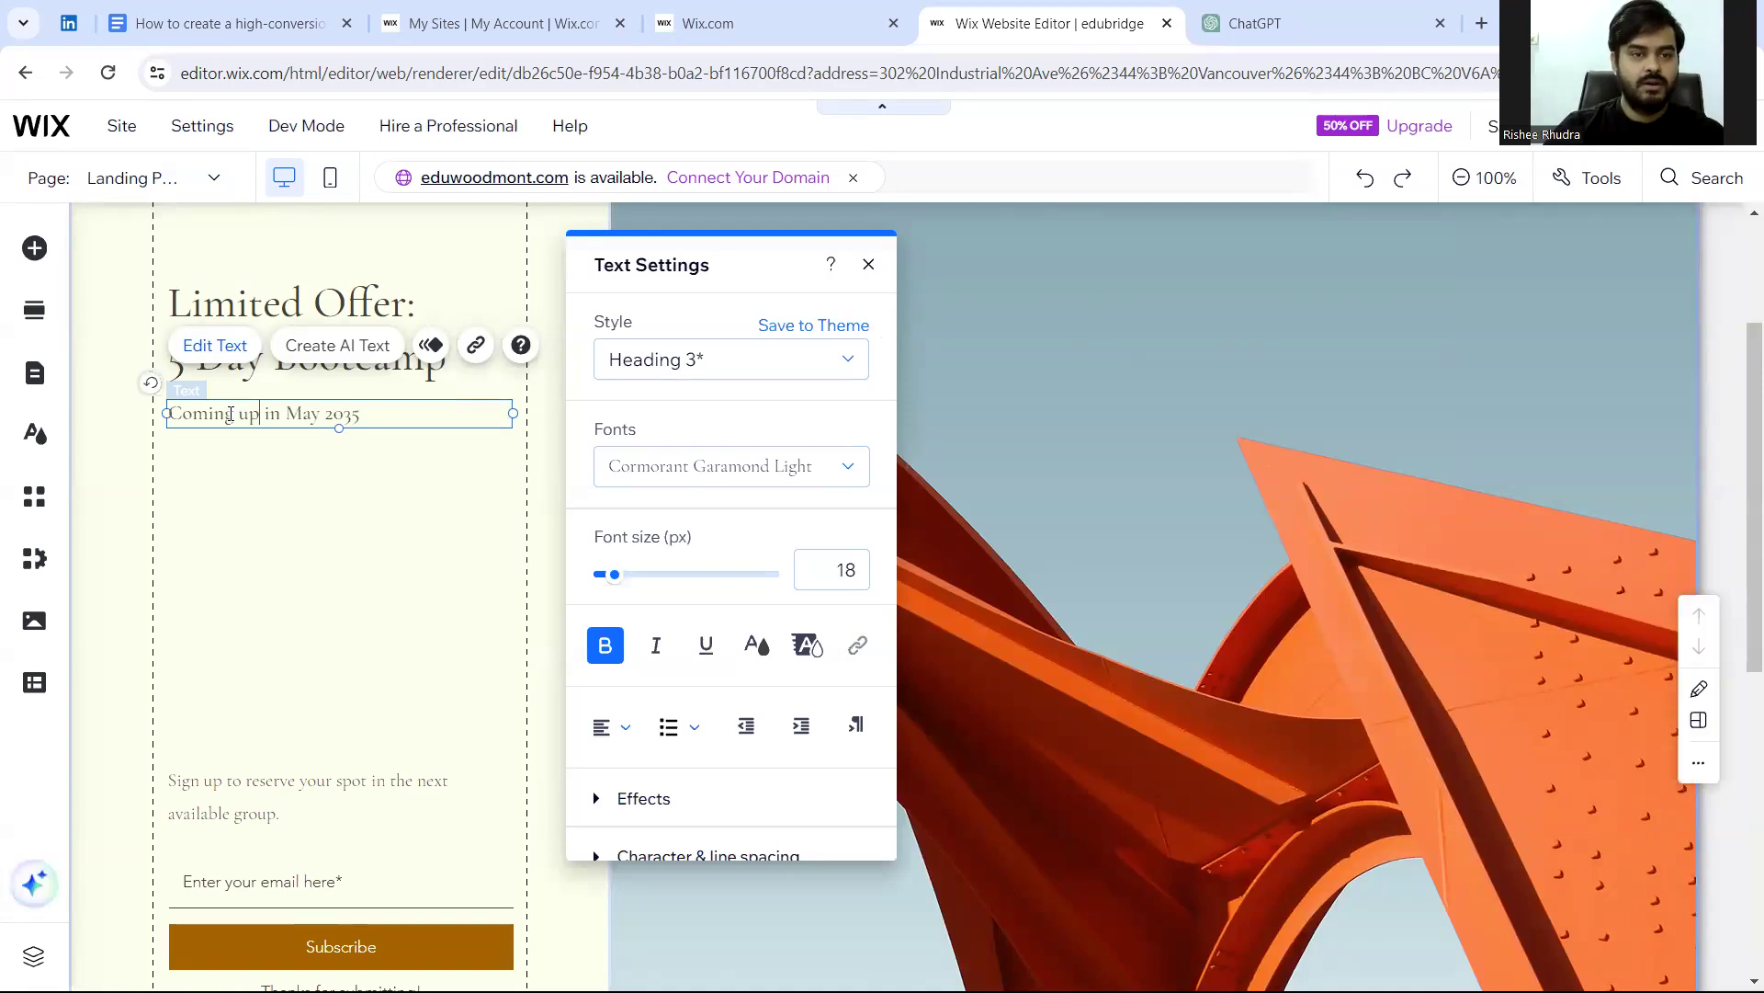
key(Right)
key(Right)
key(Right)
key(Right)
key(Right)
key(shift+Right)
key(shift+Right)
key(shift+Right)
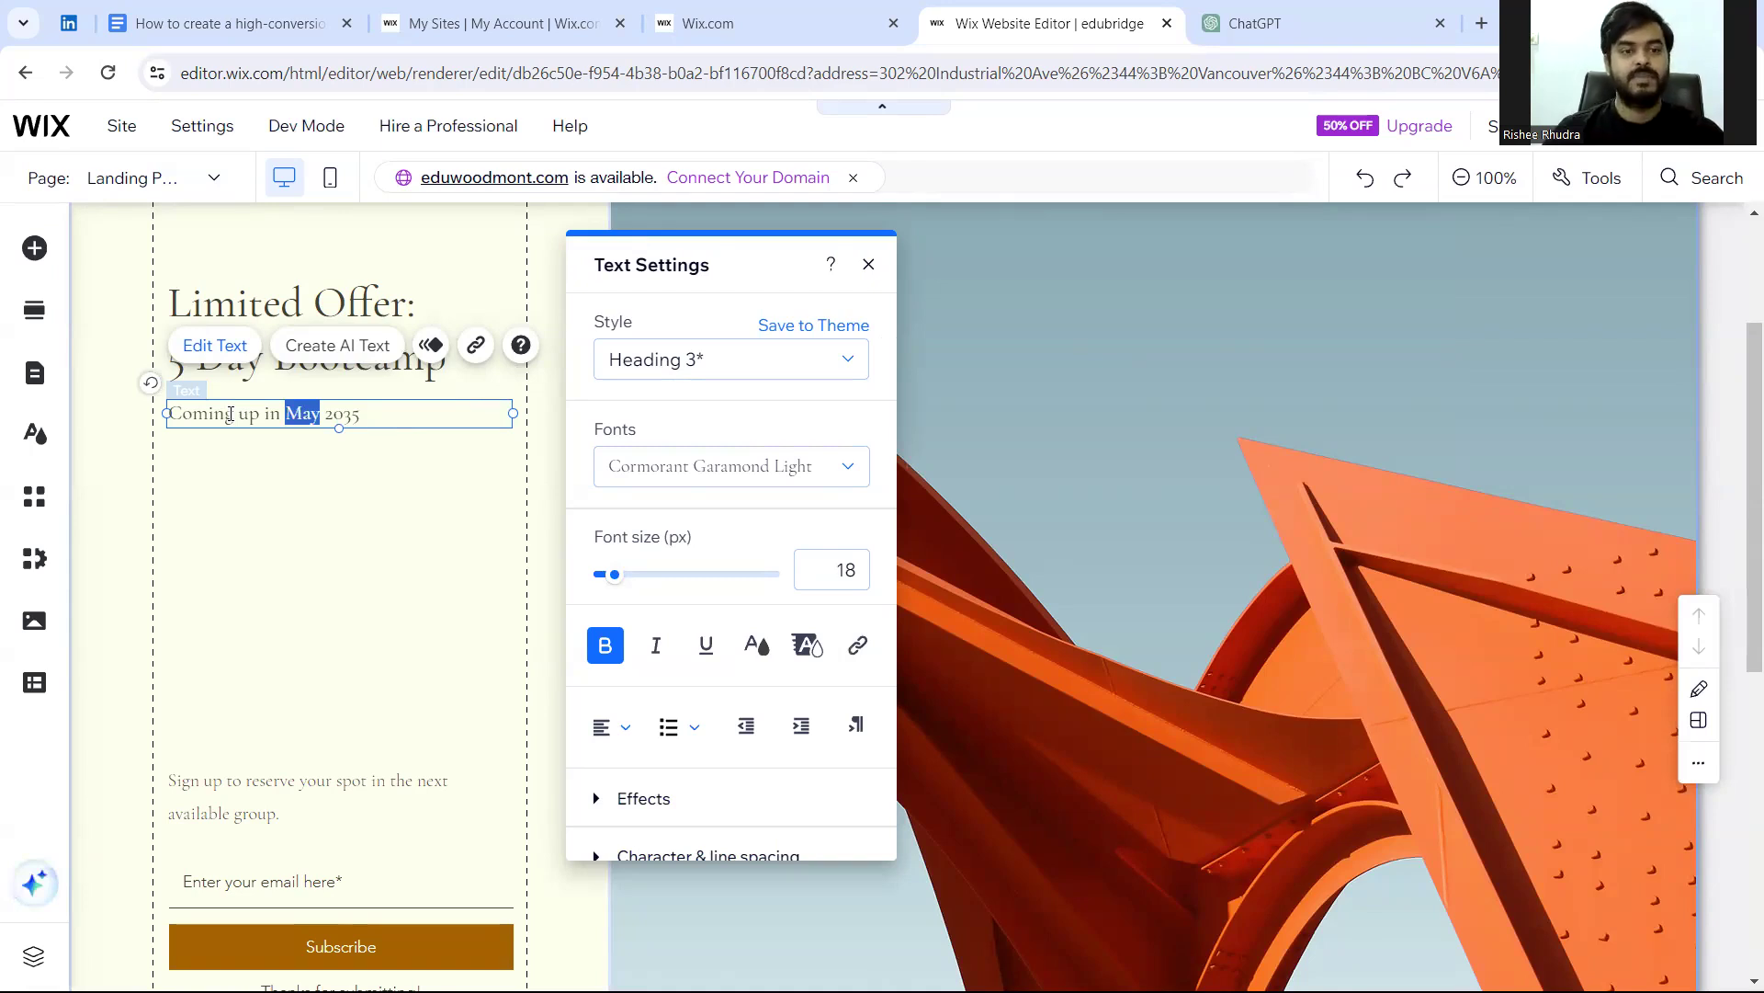
key(Escape)
click(233, 643)
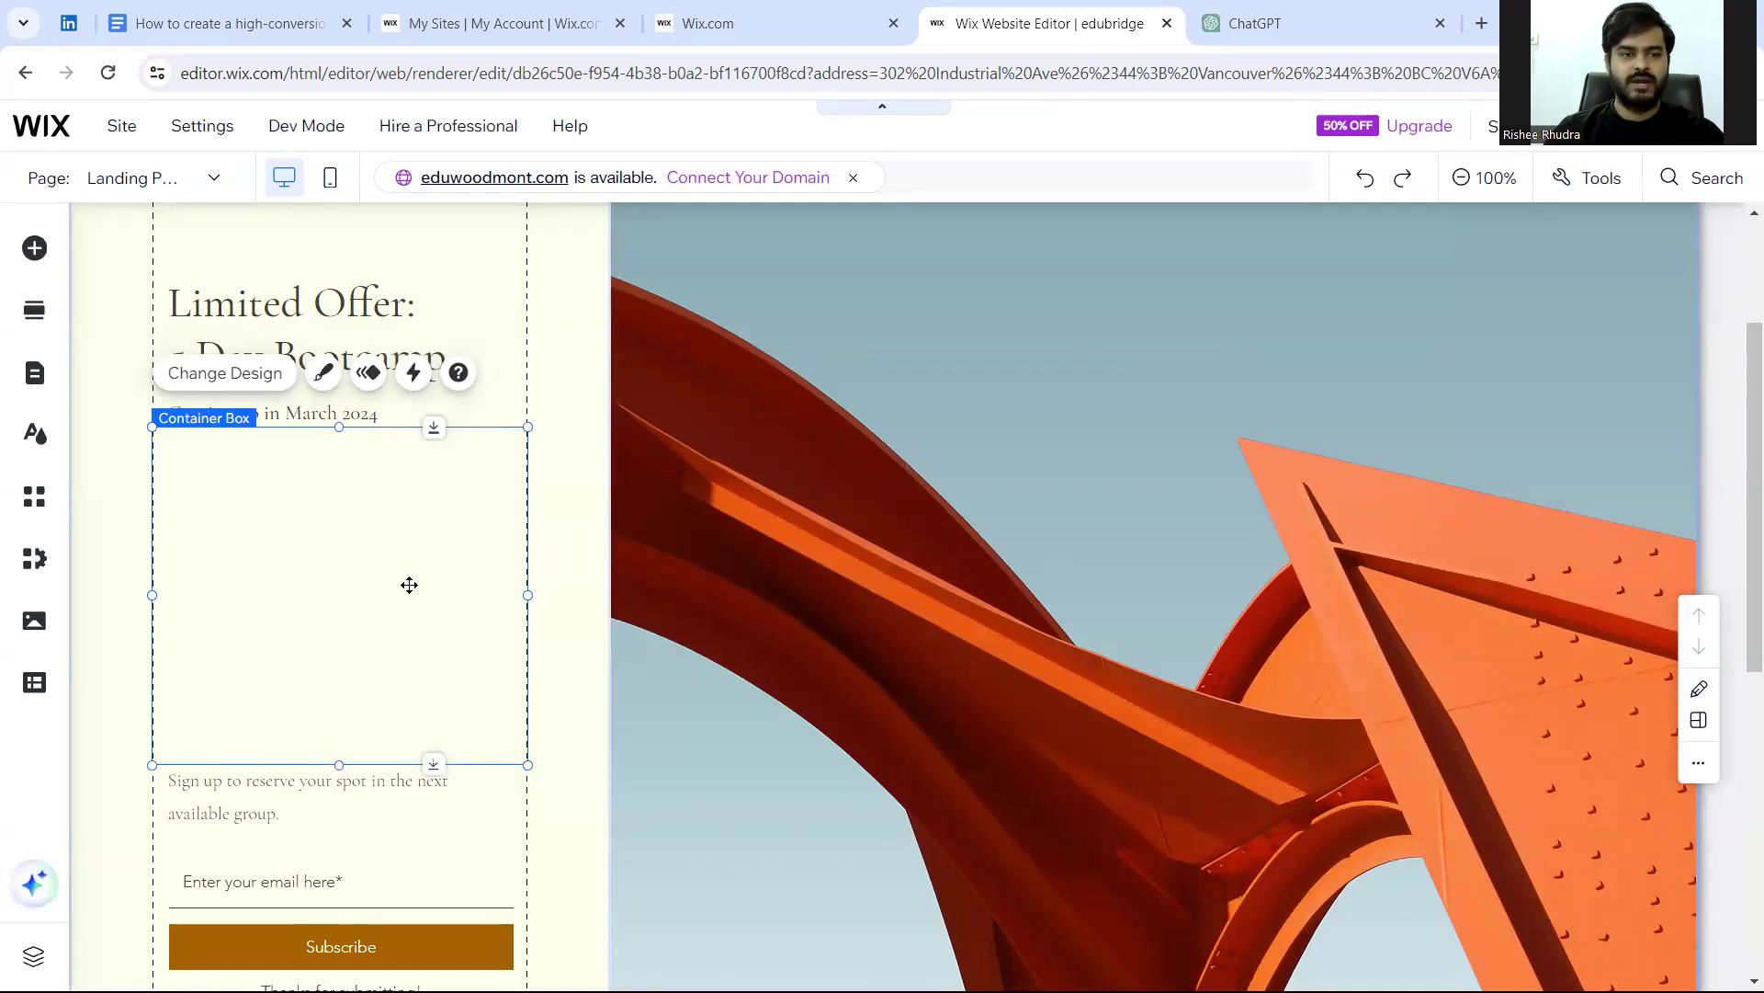
Step: Copy the Content Marketing Bootcamp description from the ChatGPT conversation
click(1272, 25)
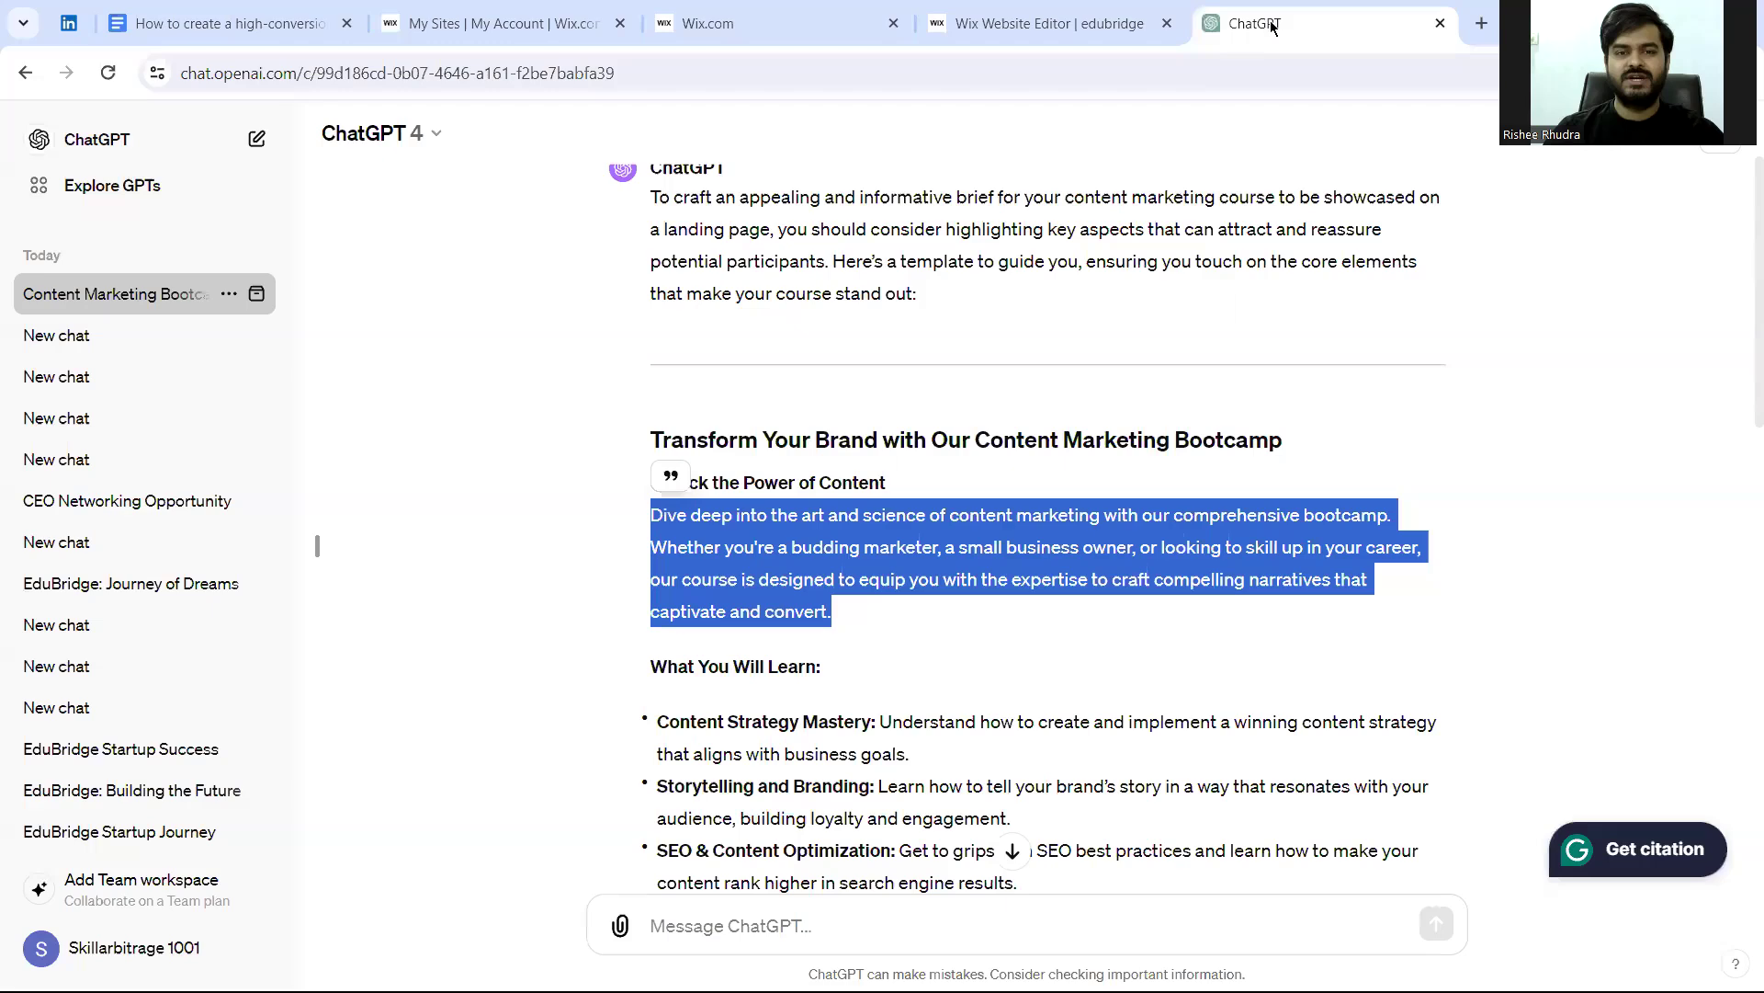
right_click(801, 535)
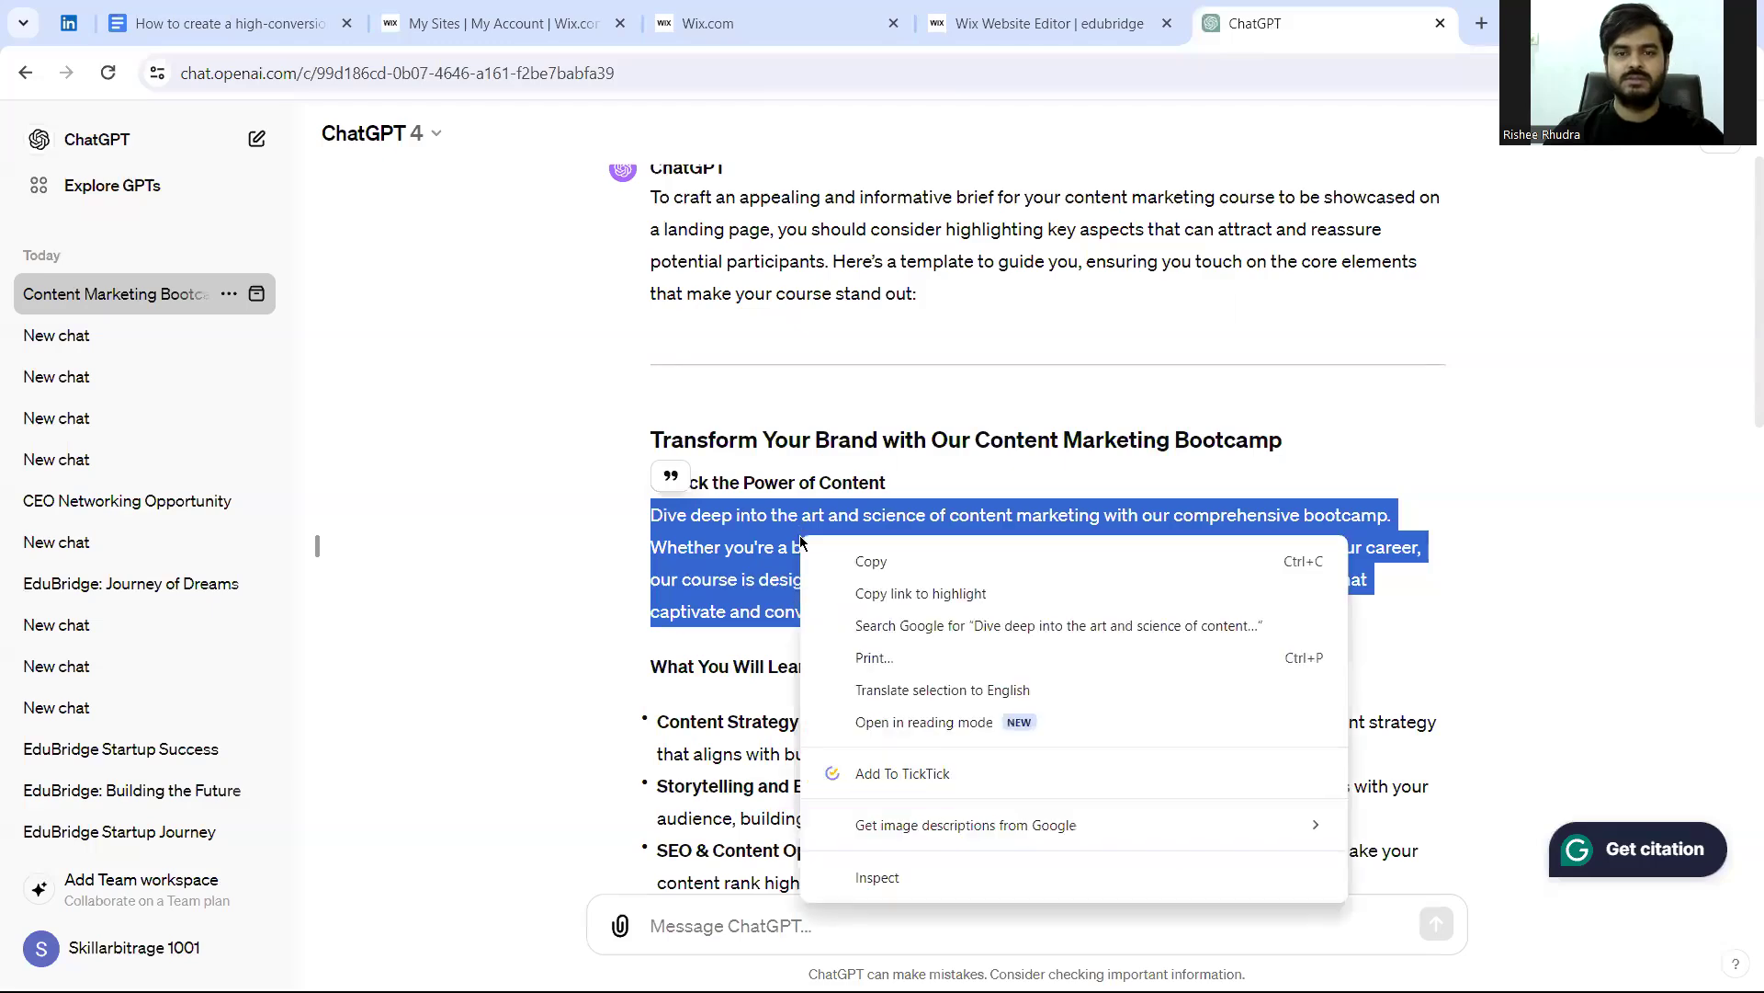
click(850, 559)
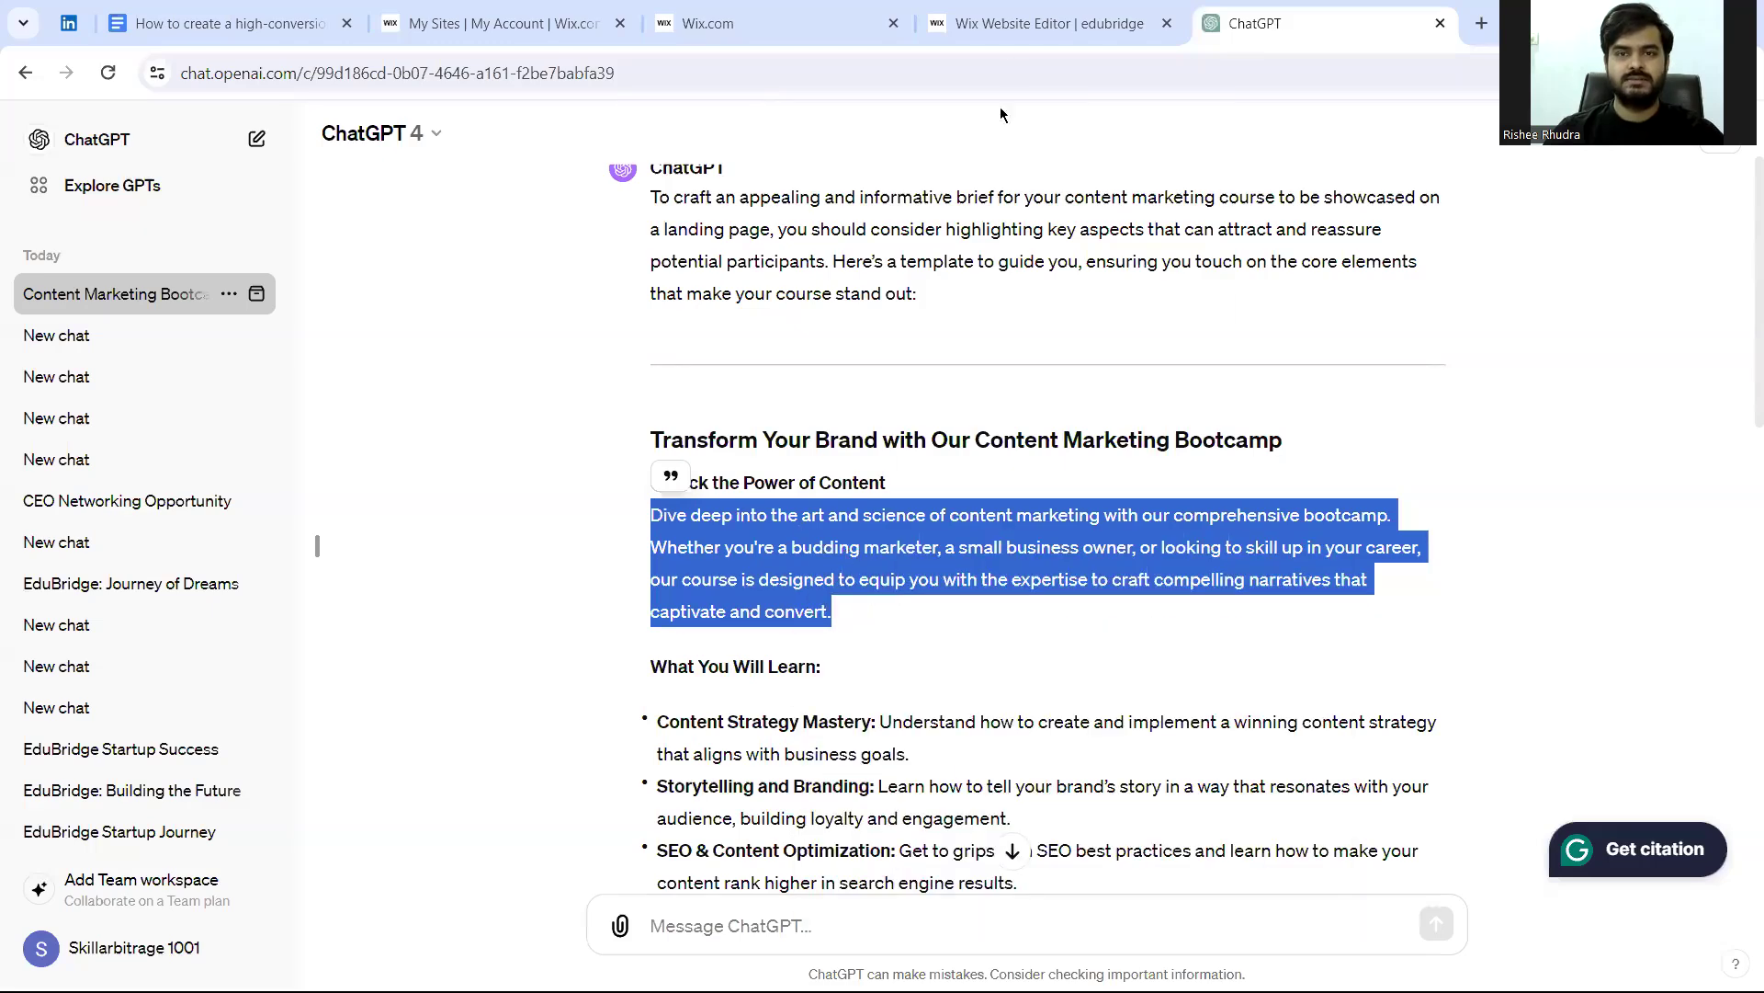
Step: Paste the ChatGPT bootcamp description at the start of the sign-up text
click(1018, 27)
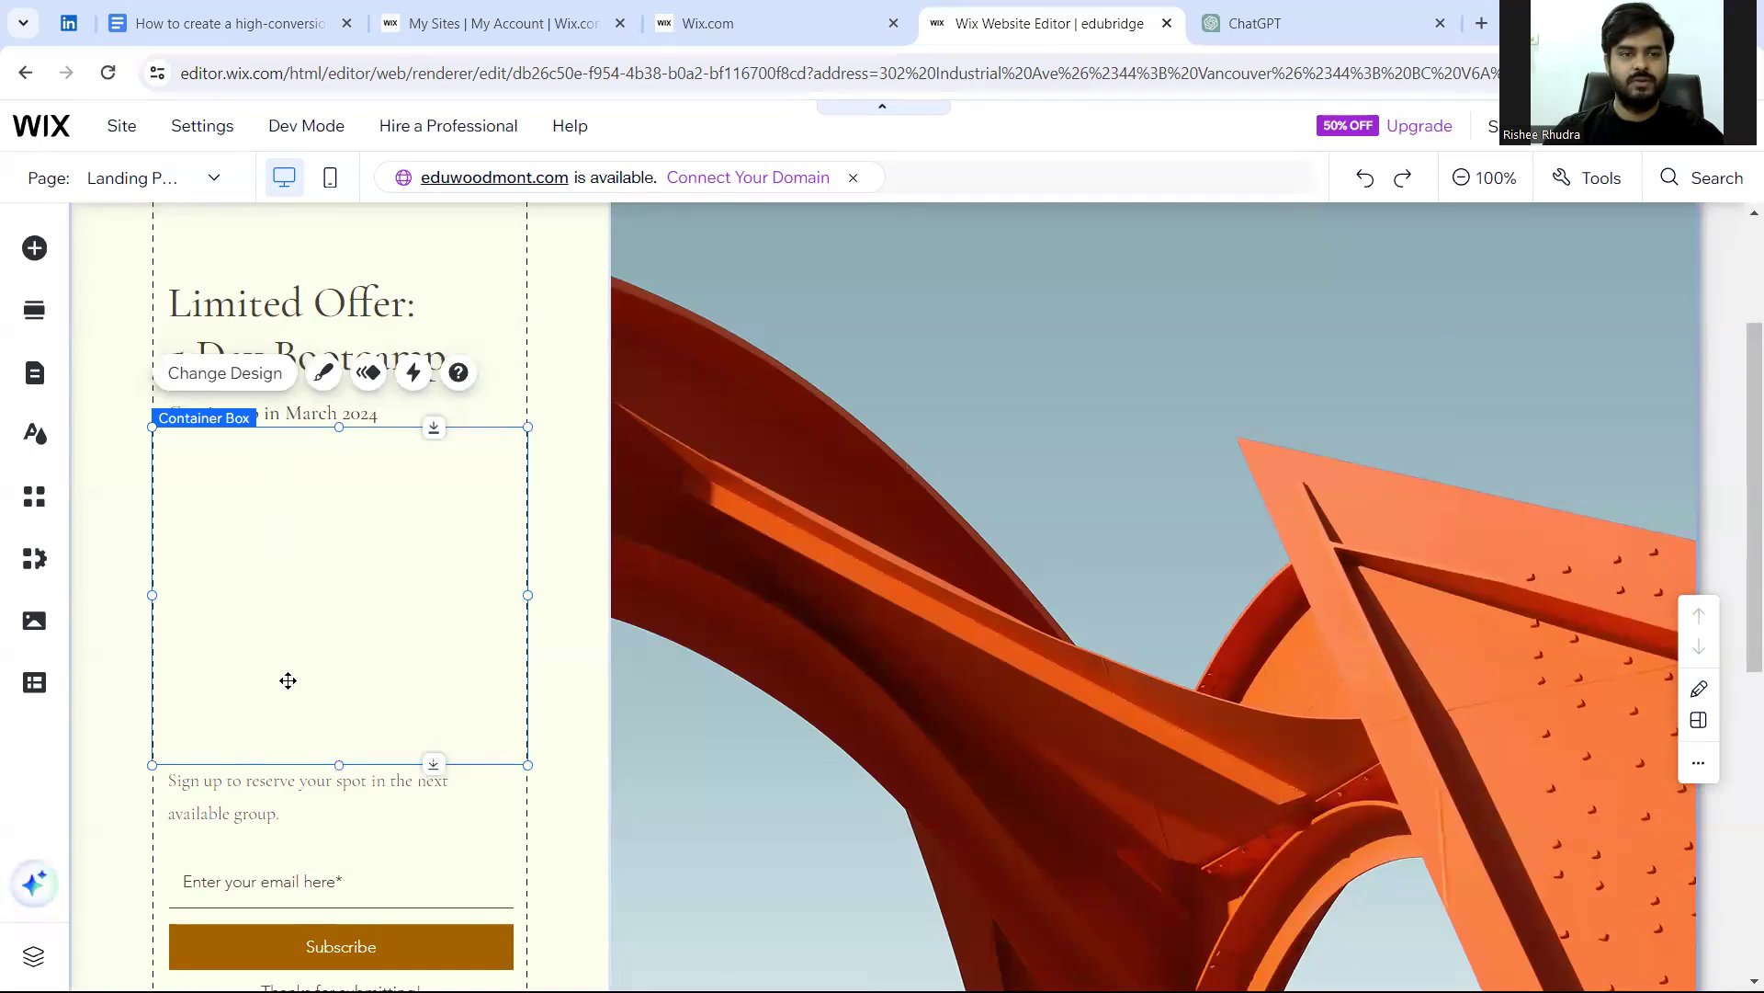
double_click(195, 793)
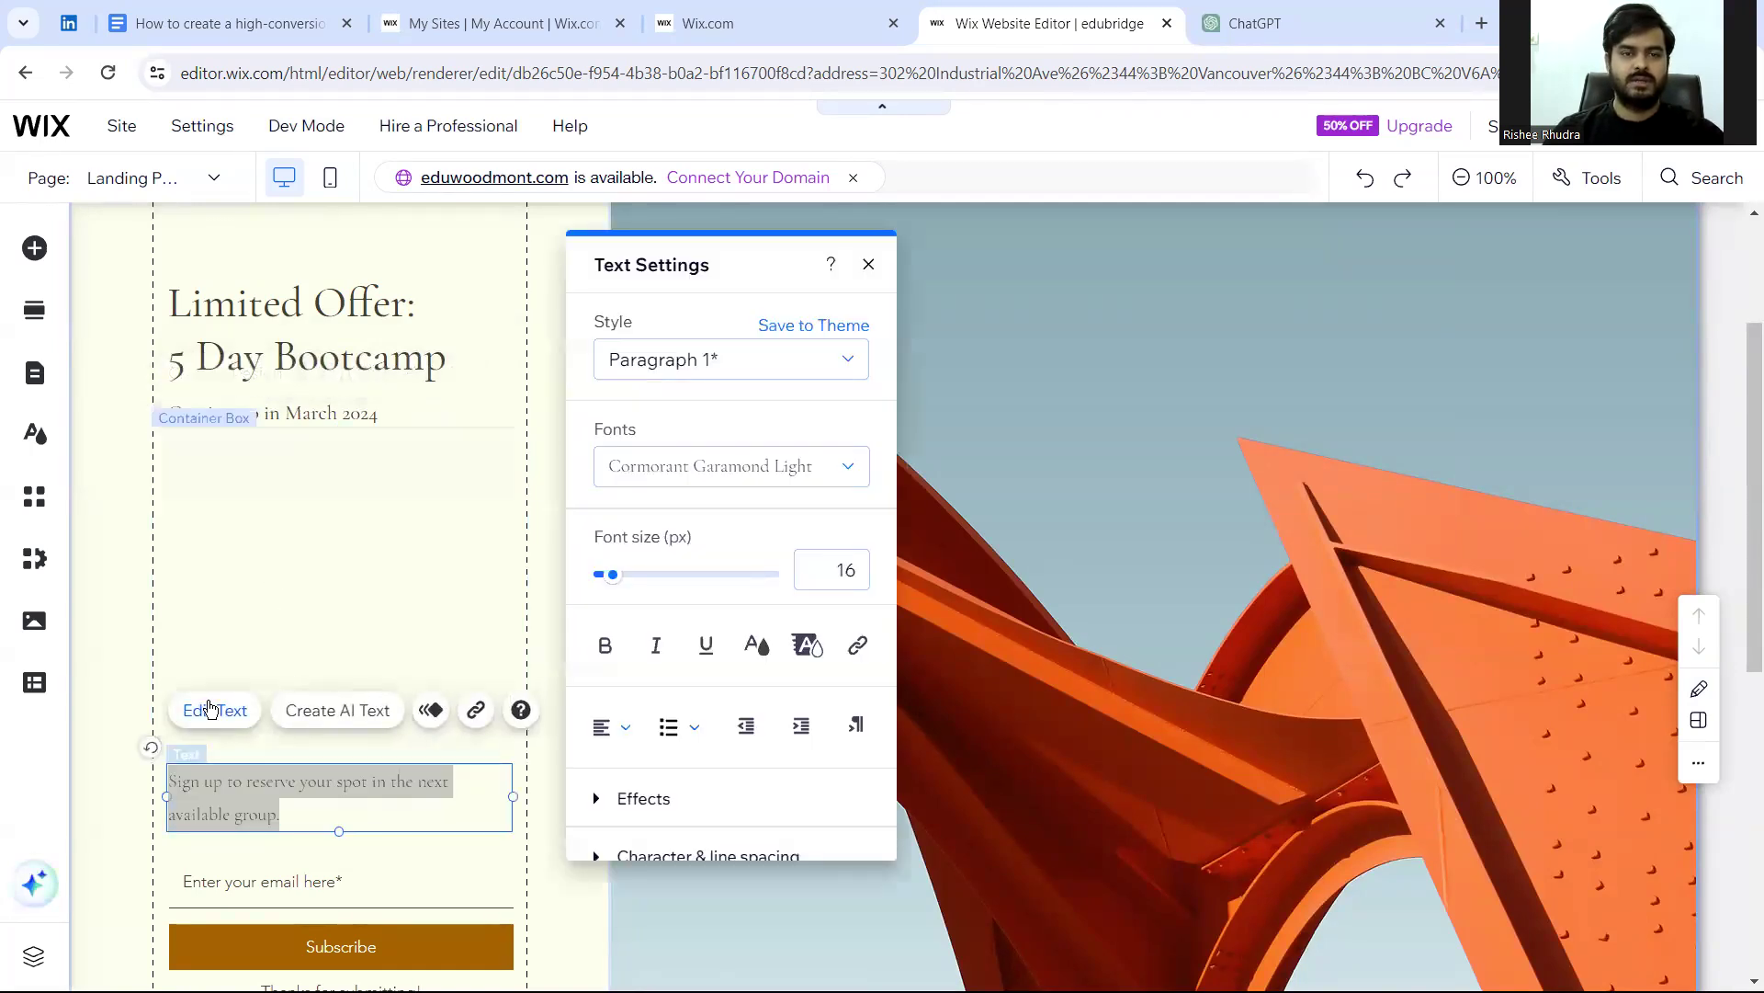
click(170, 777)
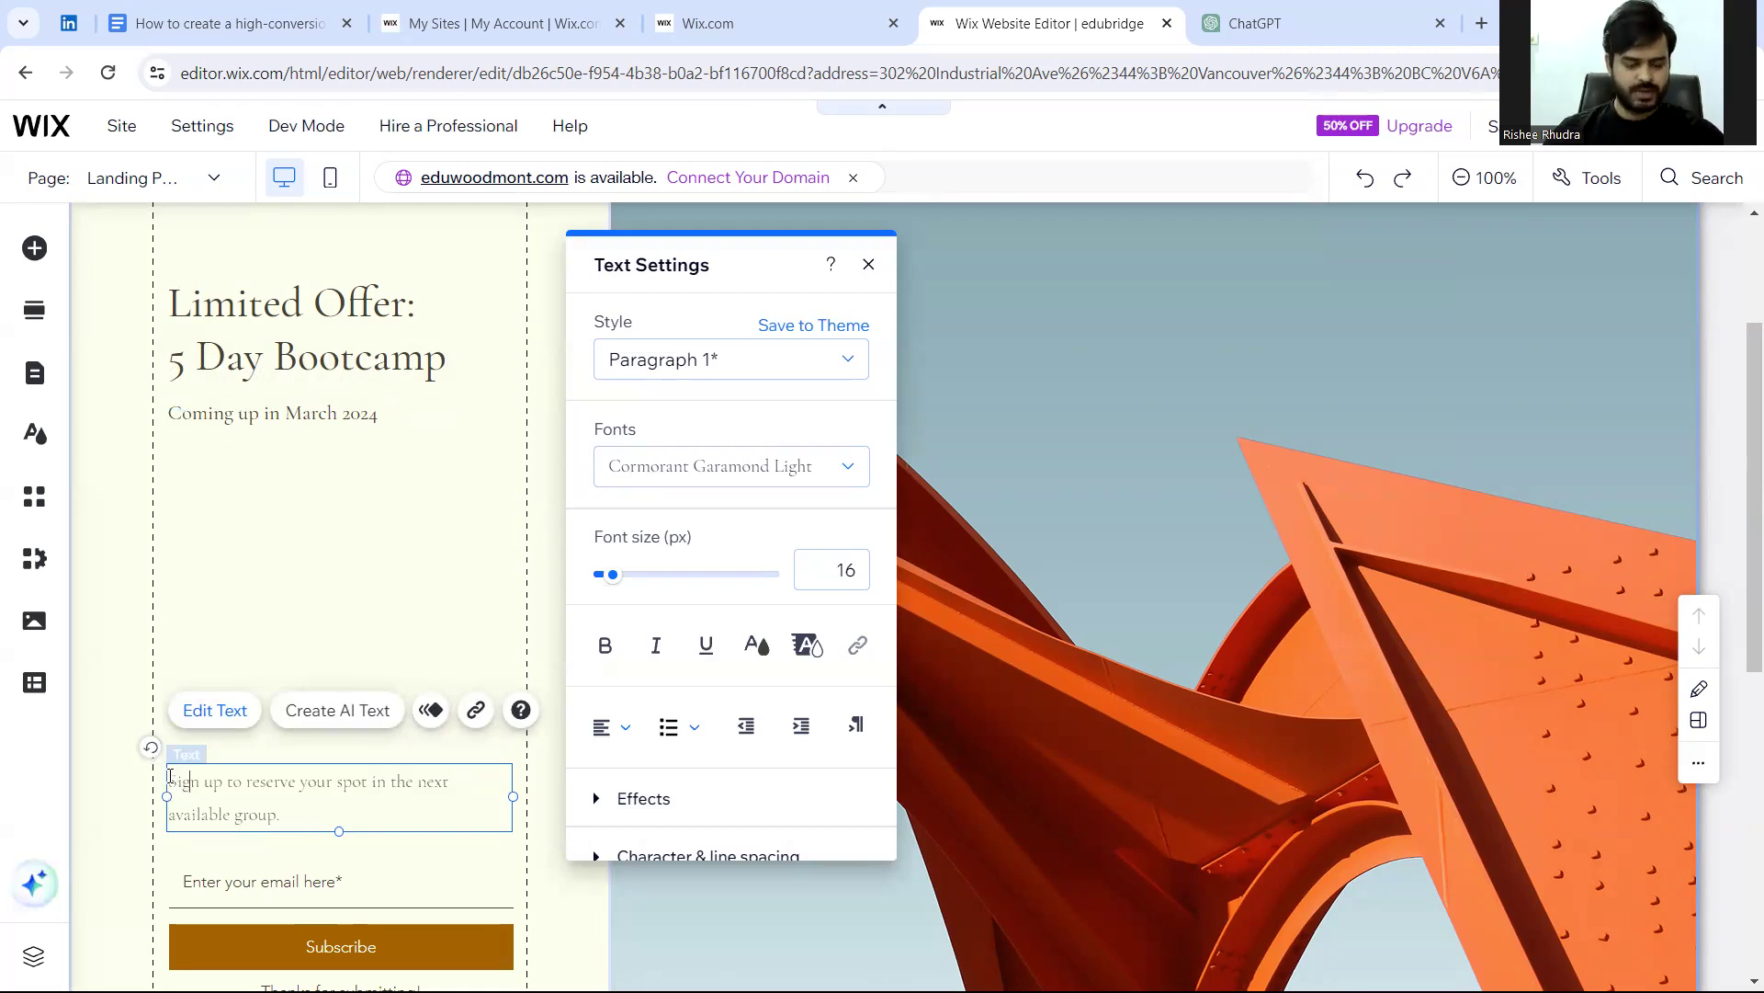
key(ctrl+v)
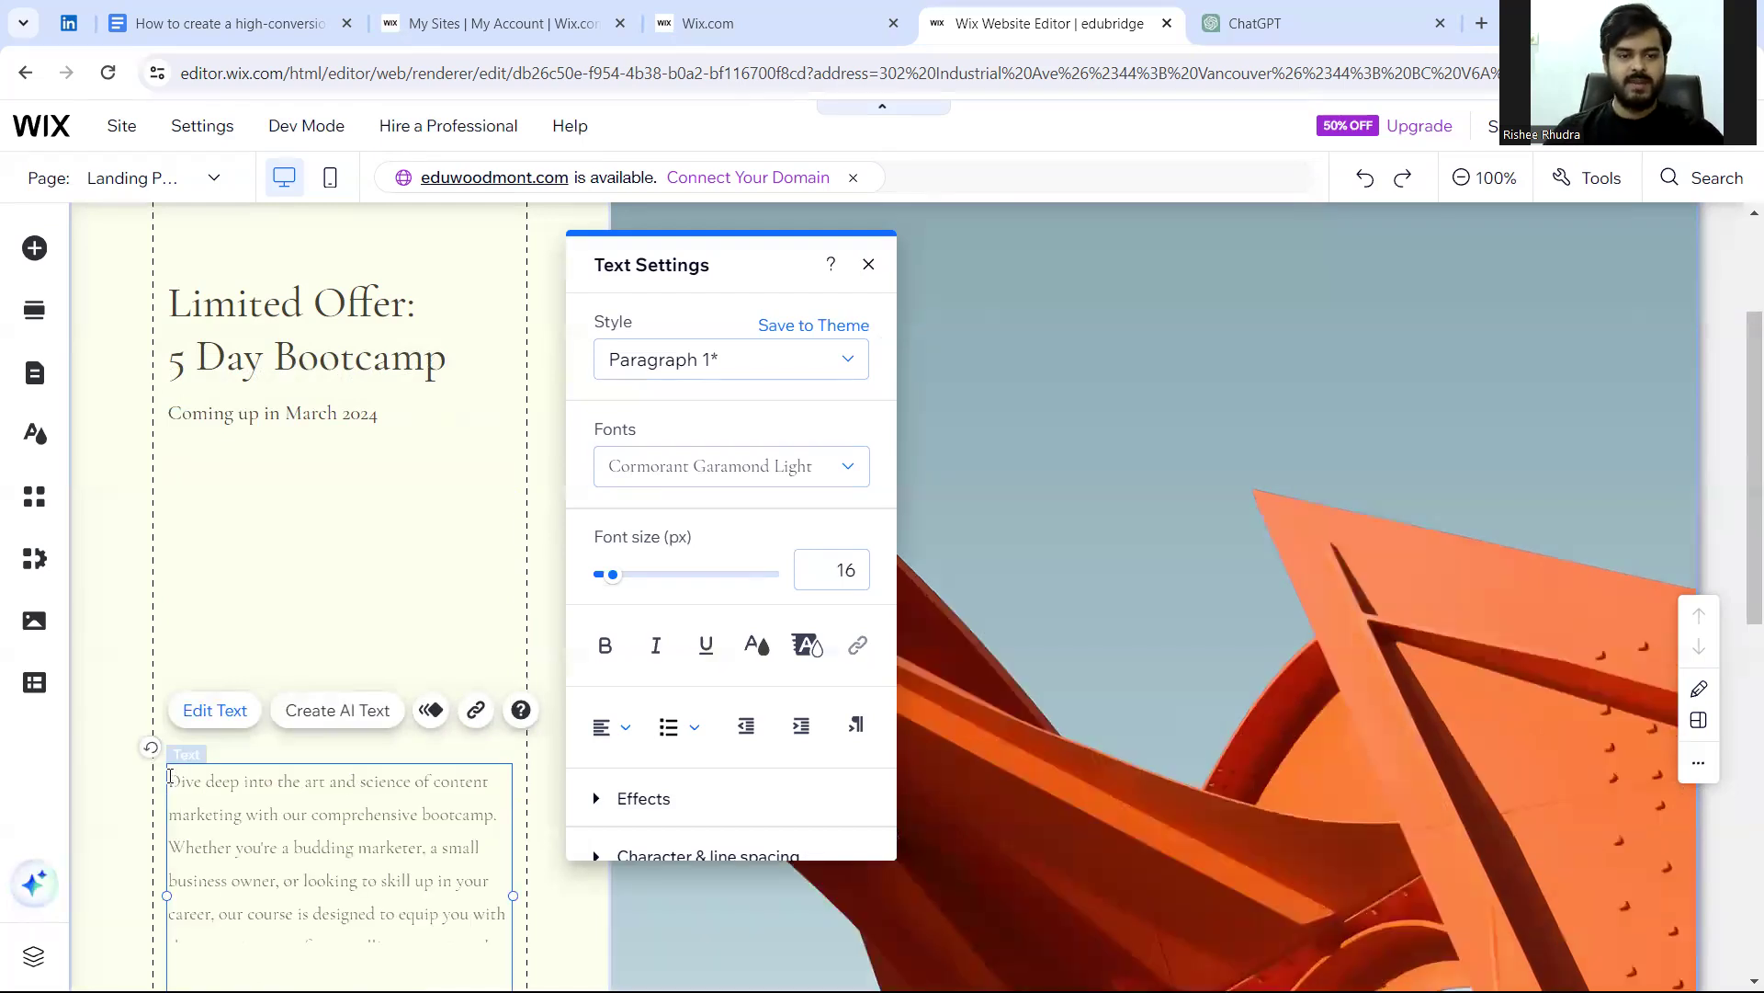
Step: Move 'Sign up to reserve your spot in the next available group.' into its own paragraph
scroll(464, 796, down, 1)
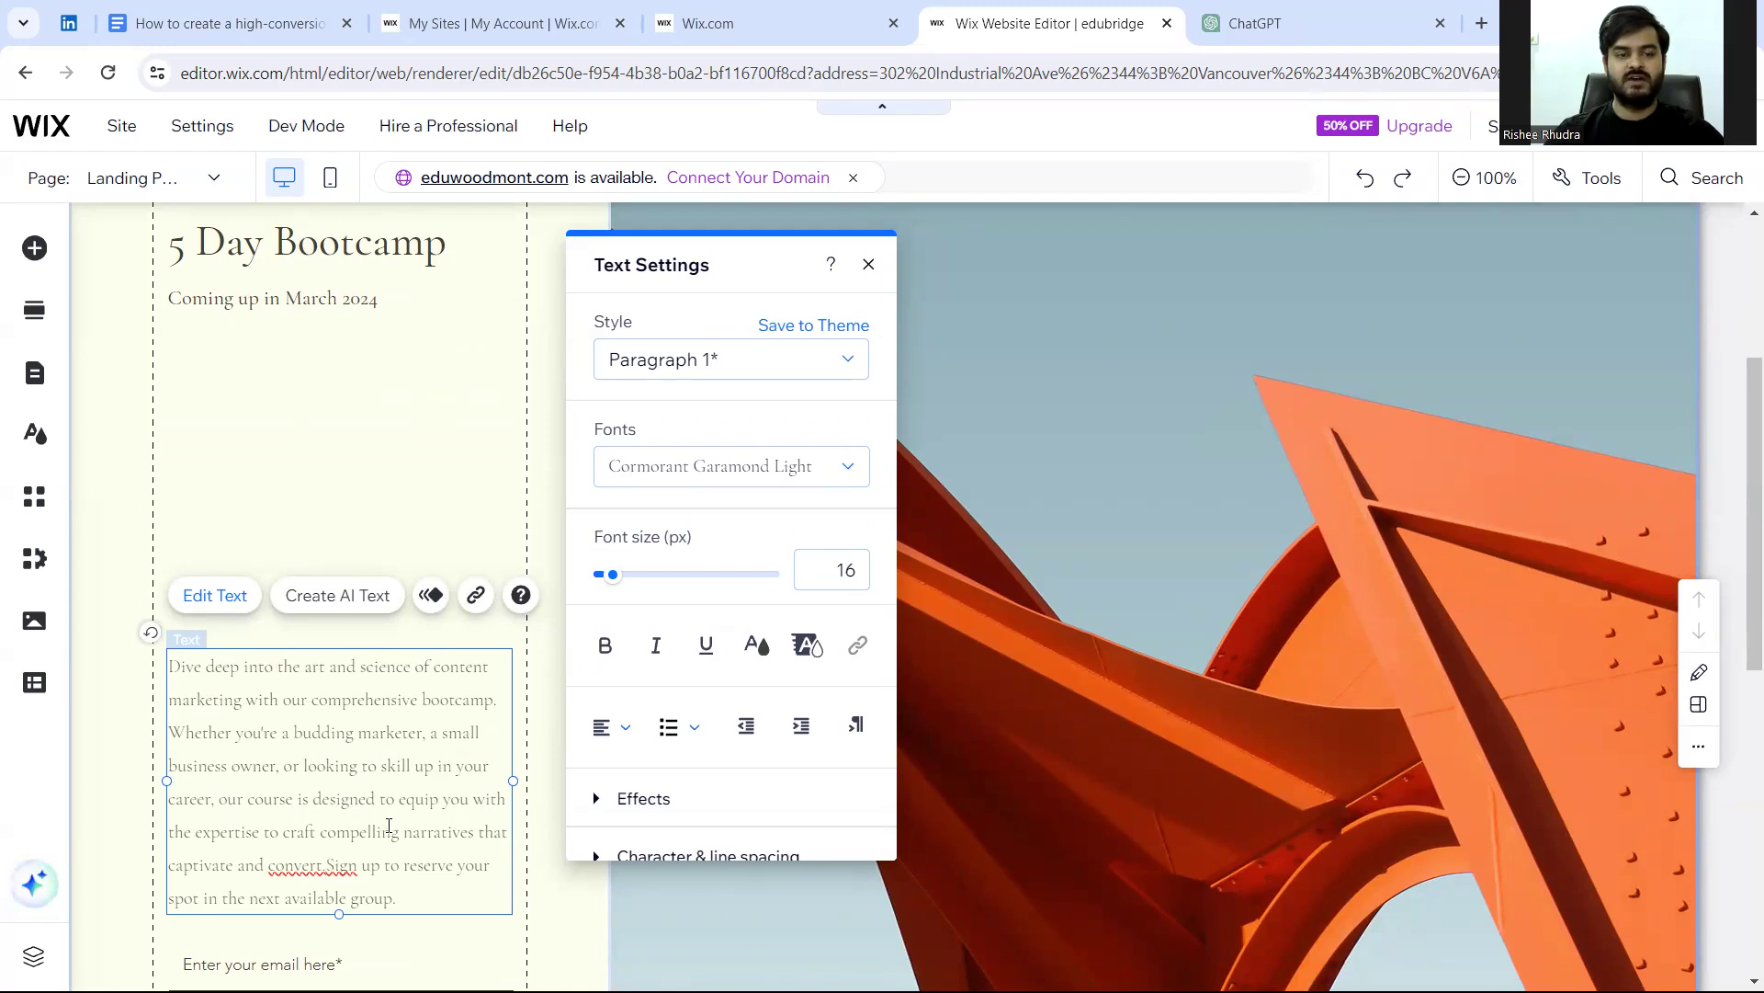
scroll(392, 775, down, 1)
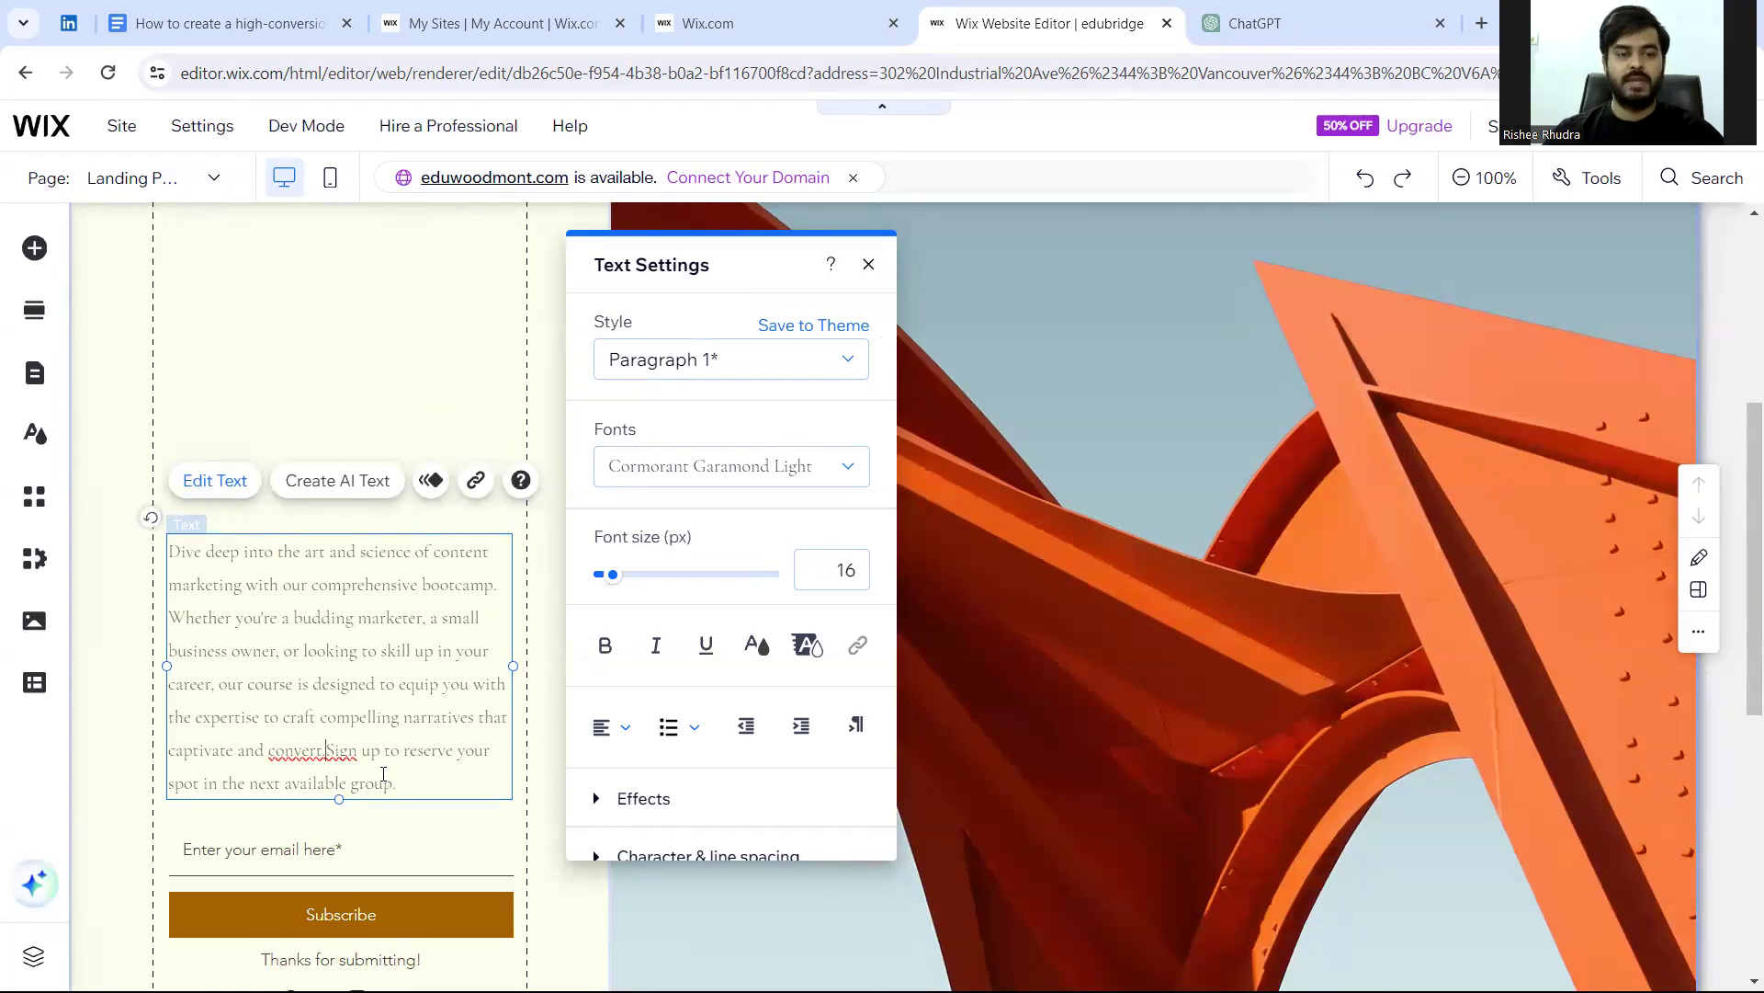
key(Return)
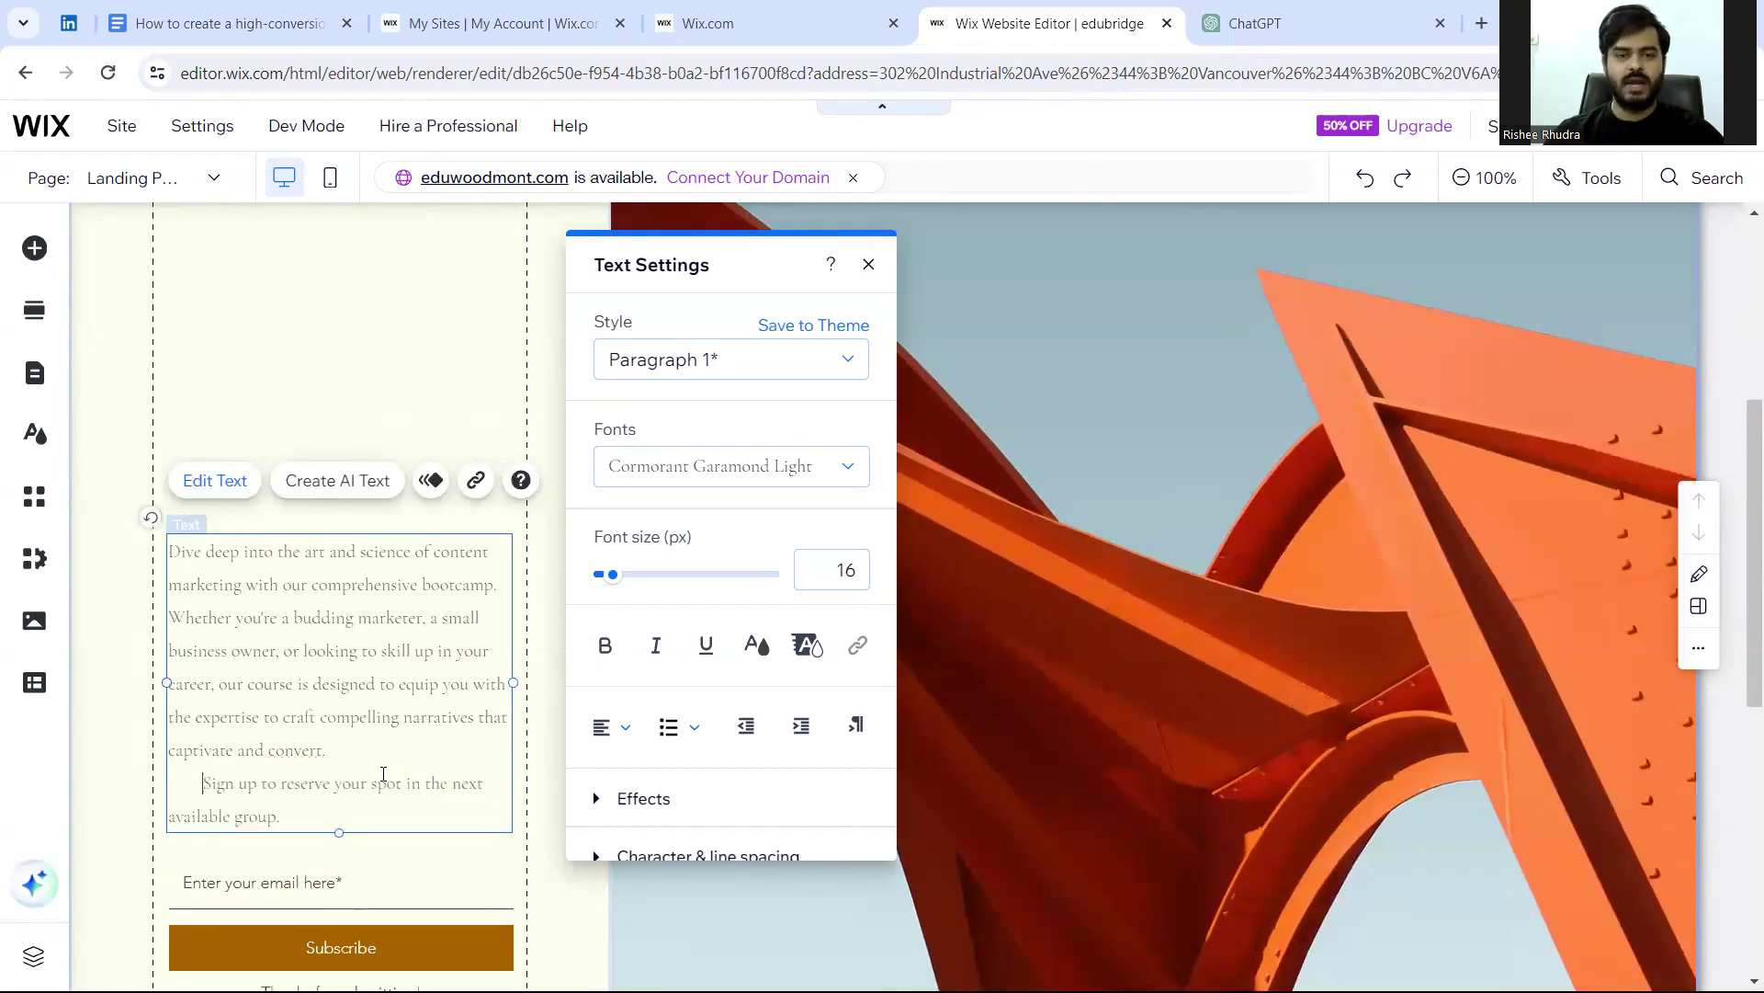
key(Return)
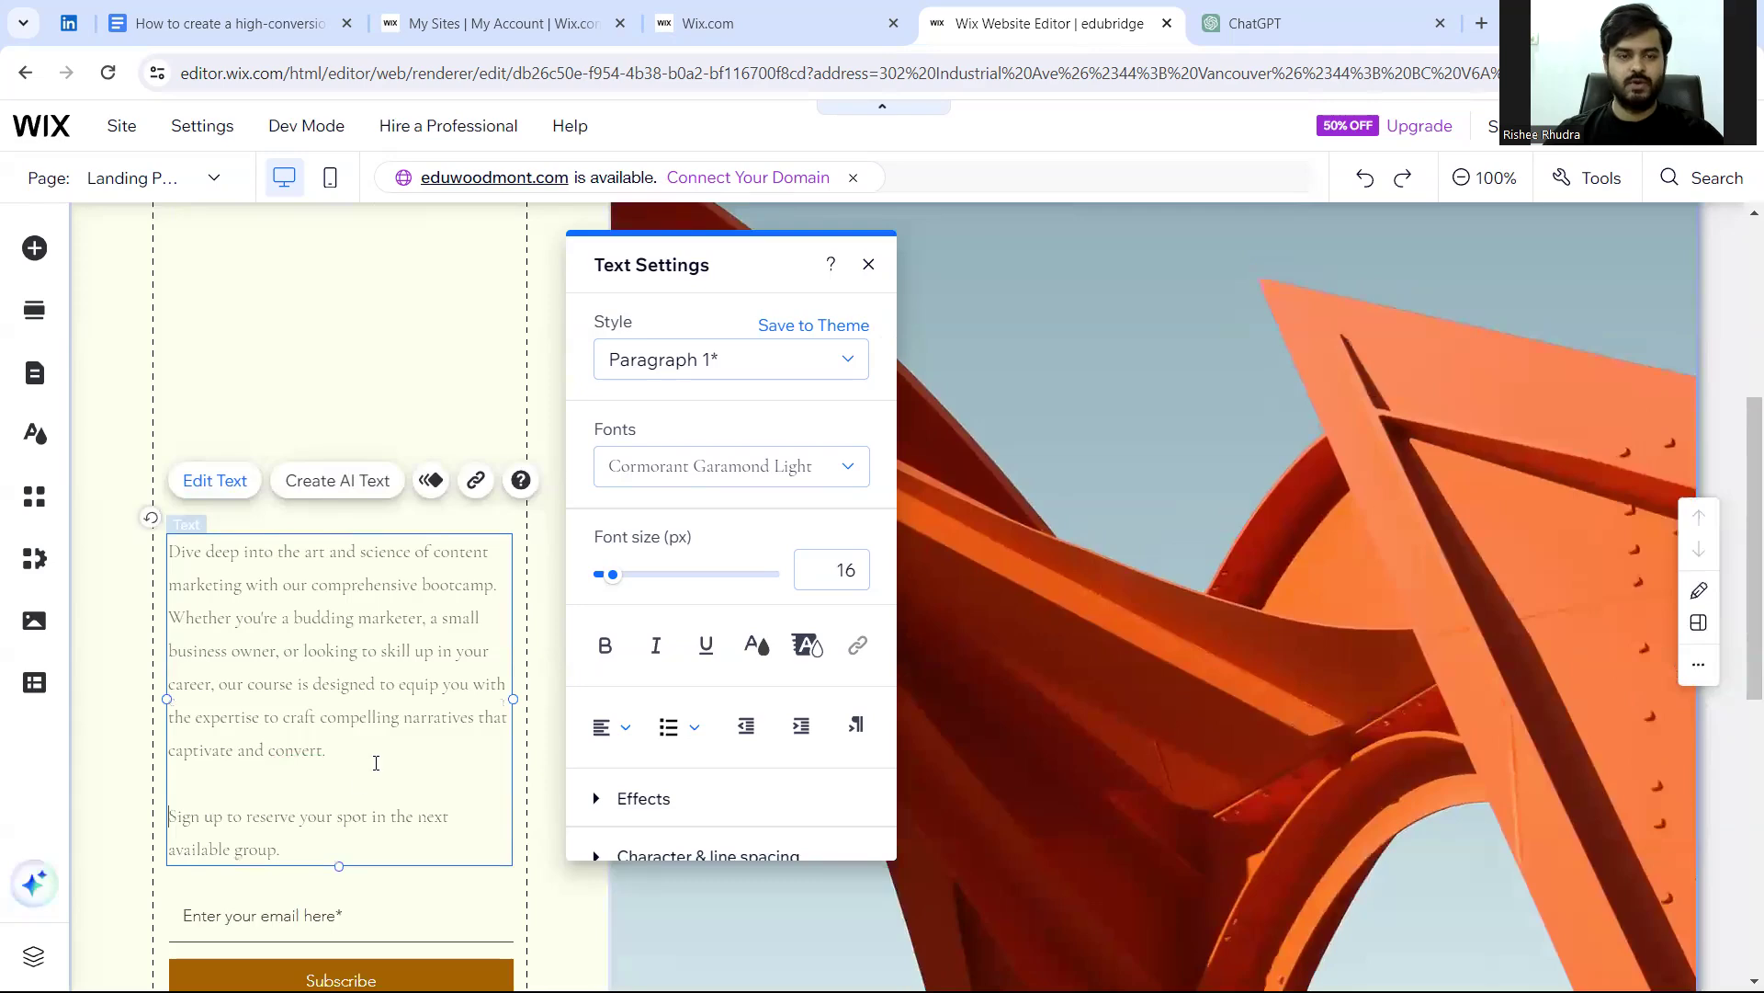
scroll(377, 761, down, 2)
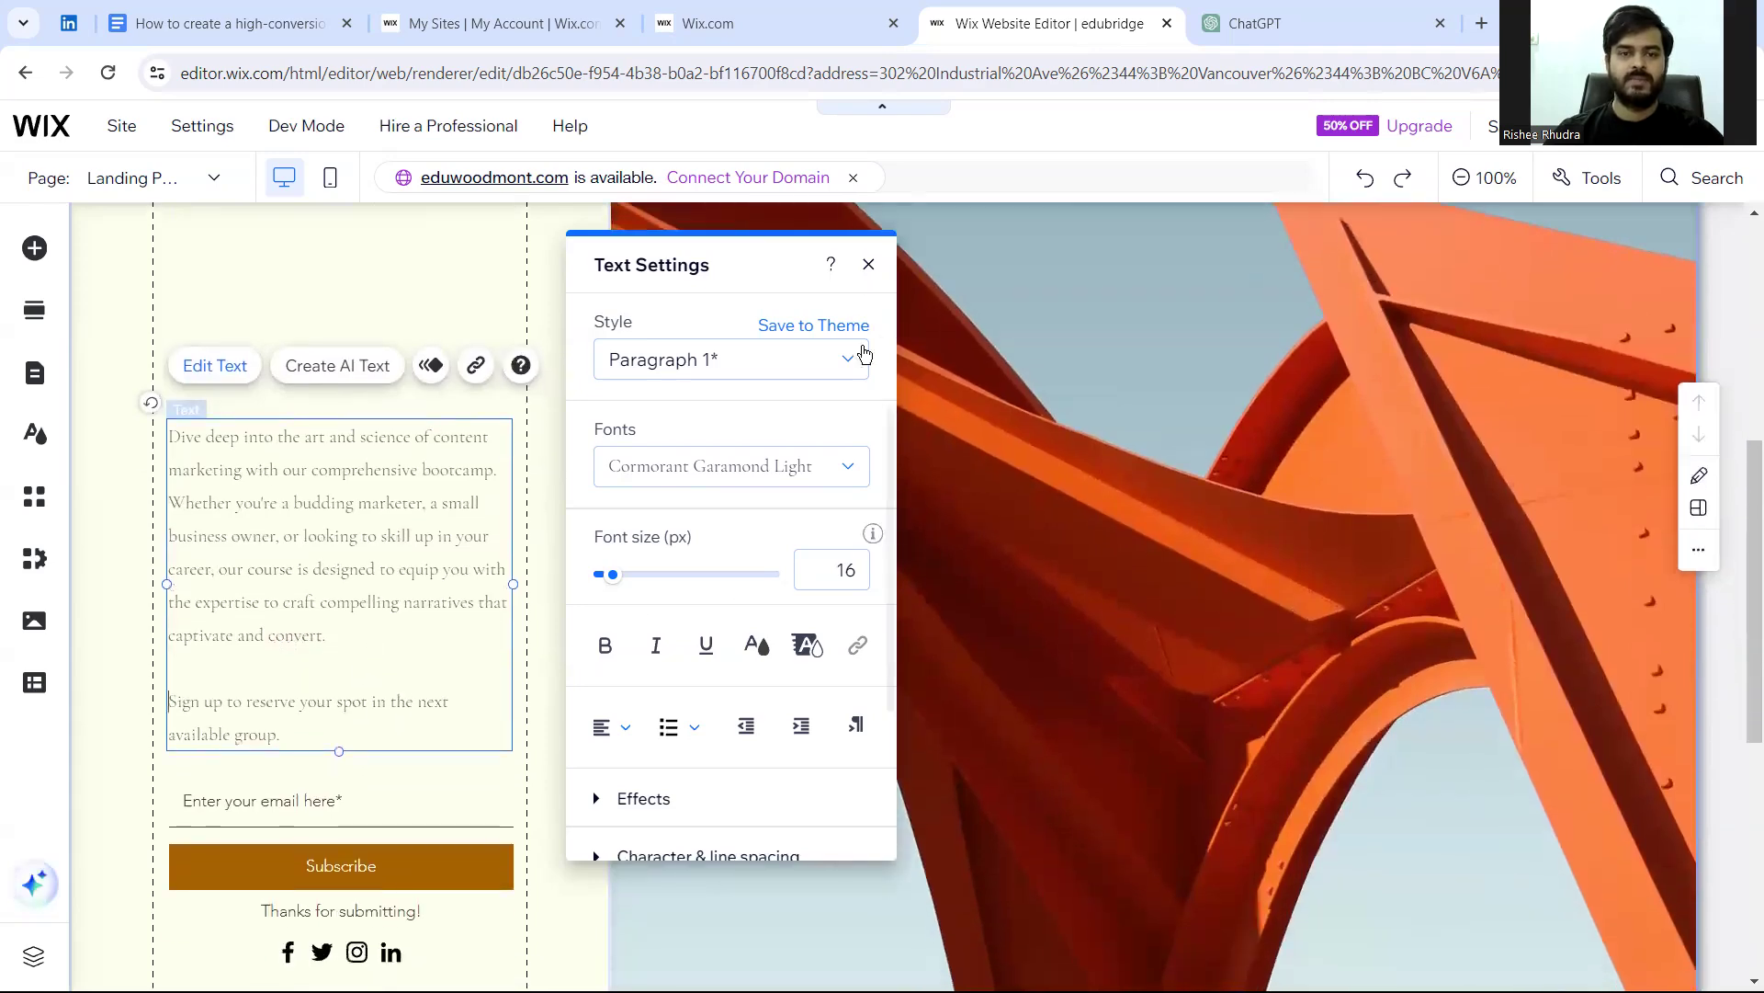
click(699, 496)
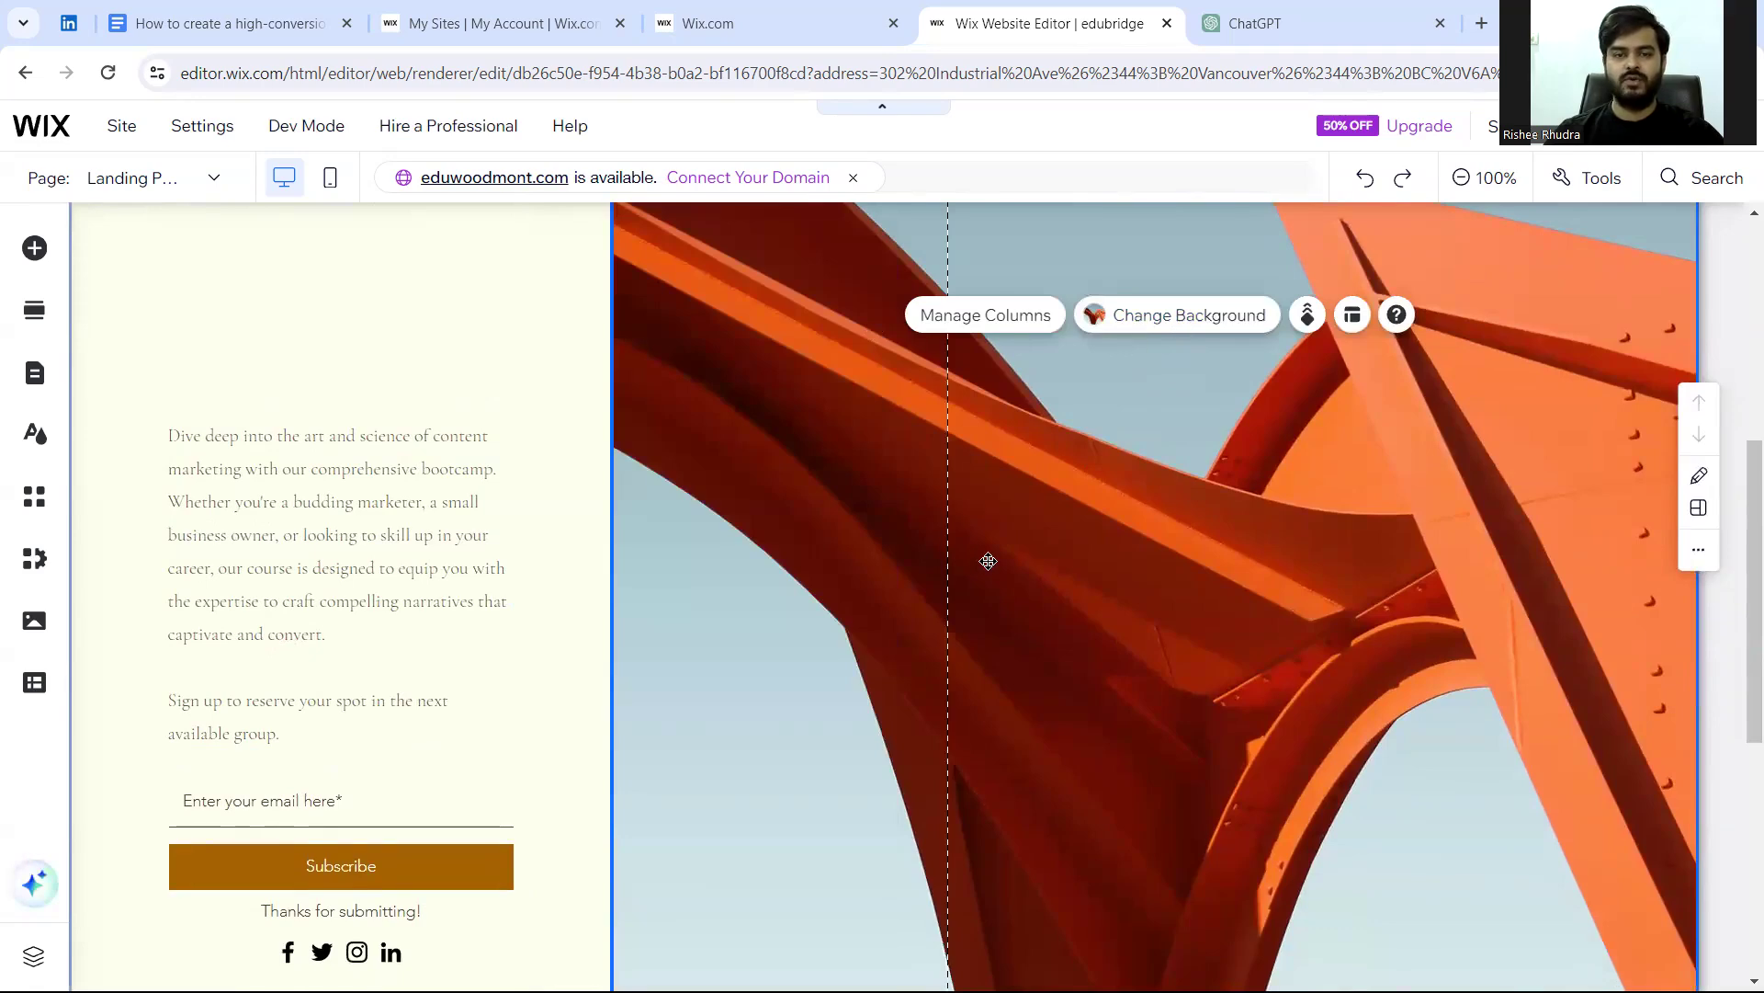
scroll(979, 558, down, 5)
scroll(988, 560, up, 4)
scroll(988, 561, up, 5)
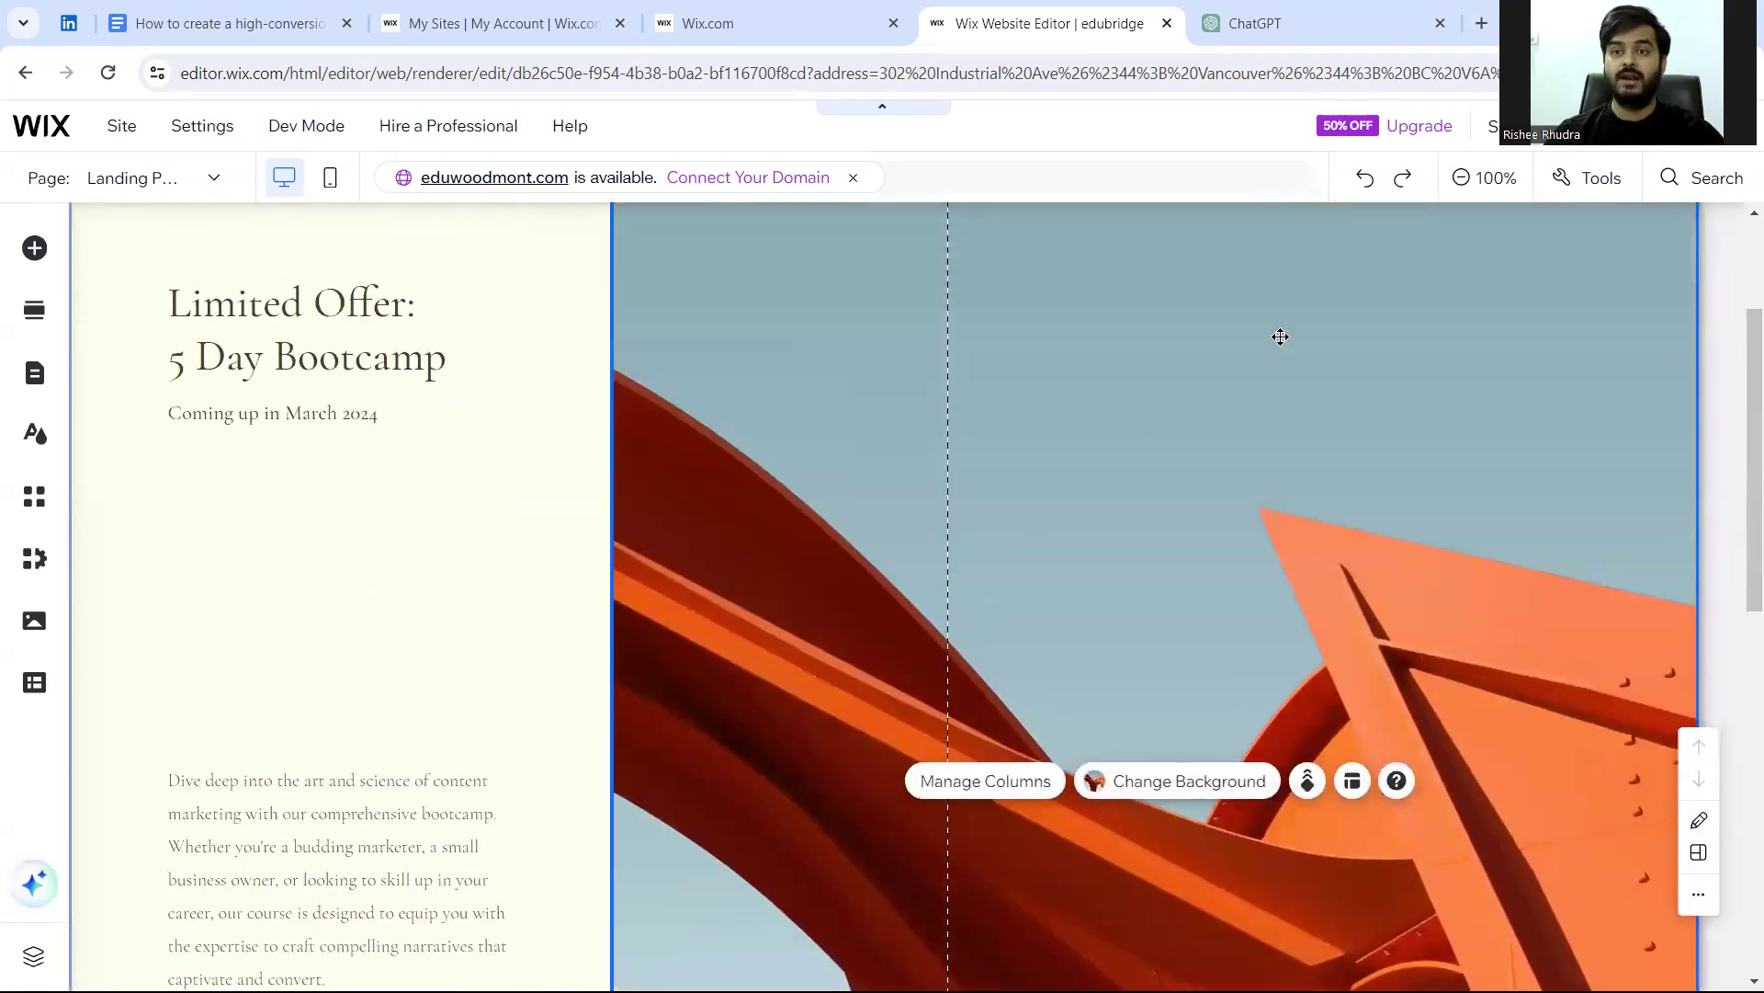
Step: Preview the Landing Page and scroll to the bootcamp description and email signup form
click(1572, 126)
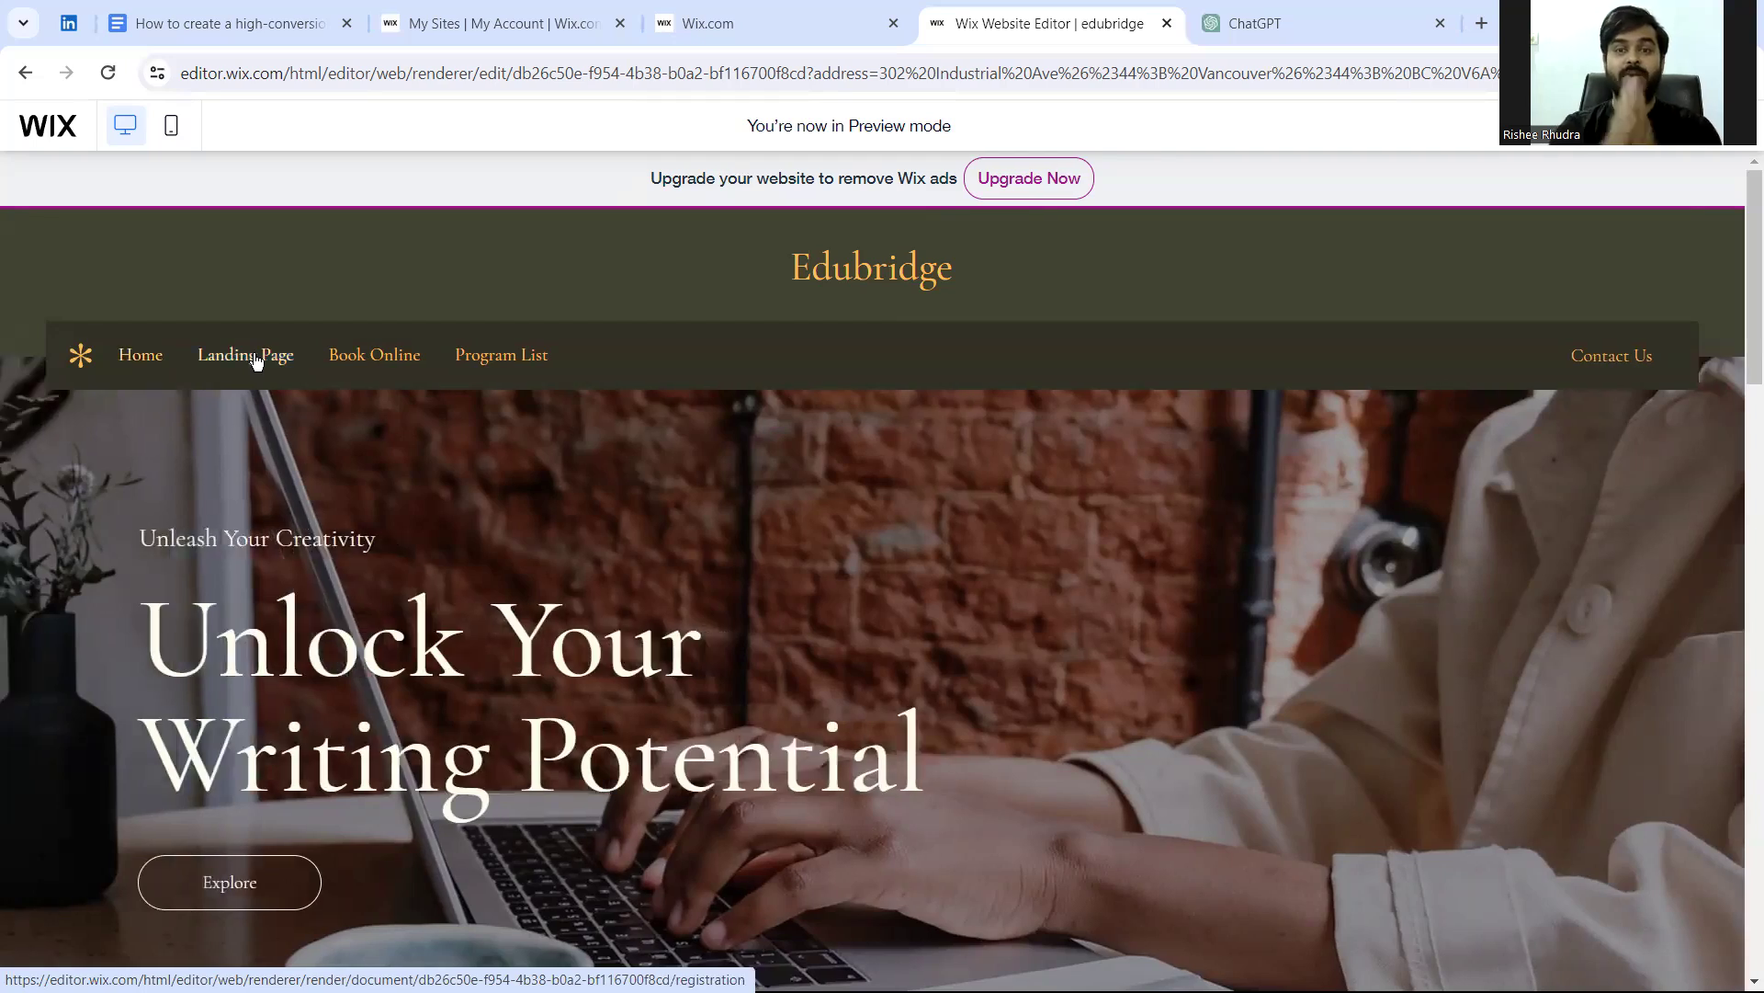
click(256, 358)
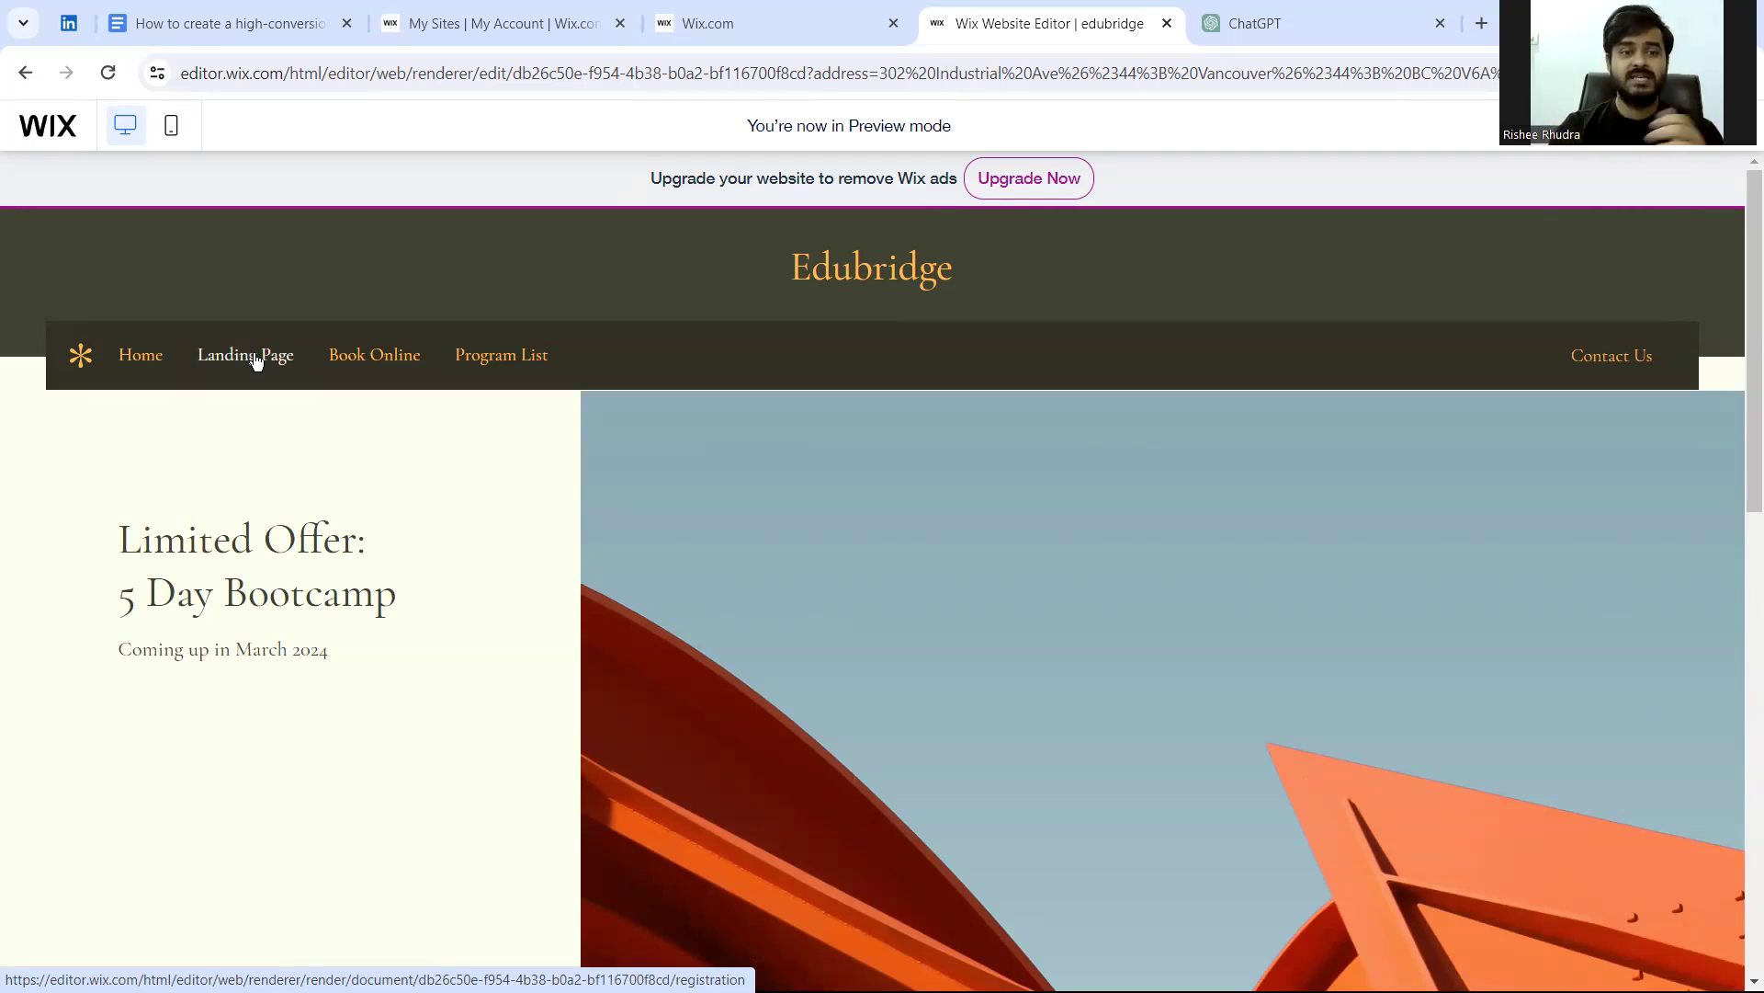
scroll(261, 625, down, 5)
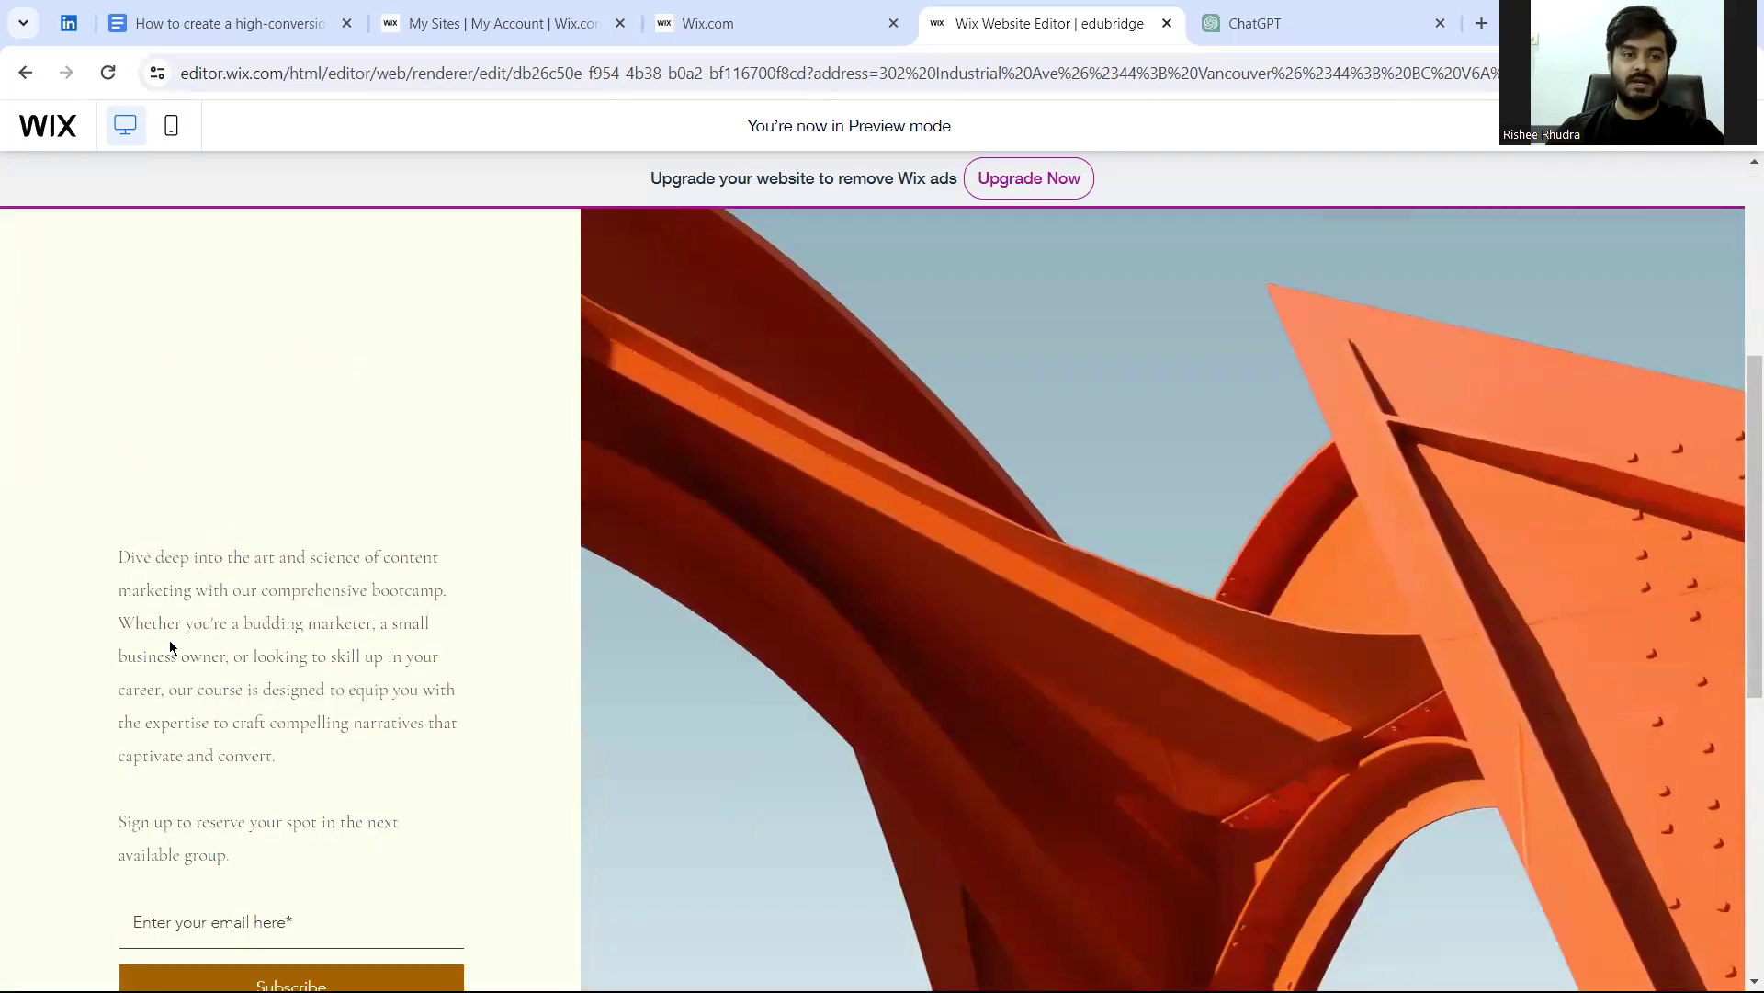
scroll(288, 715, down, 3)
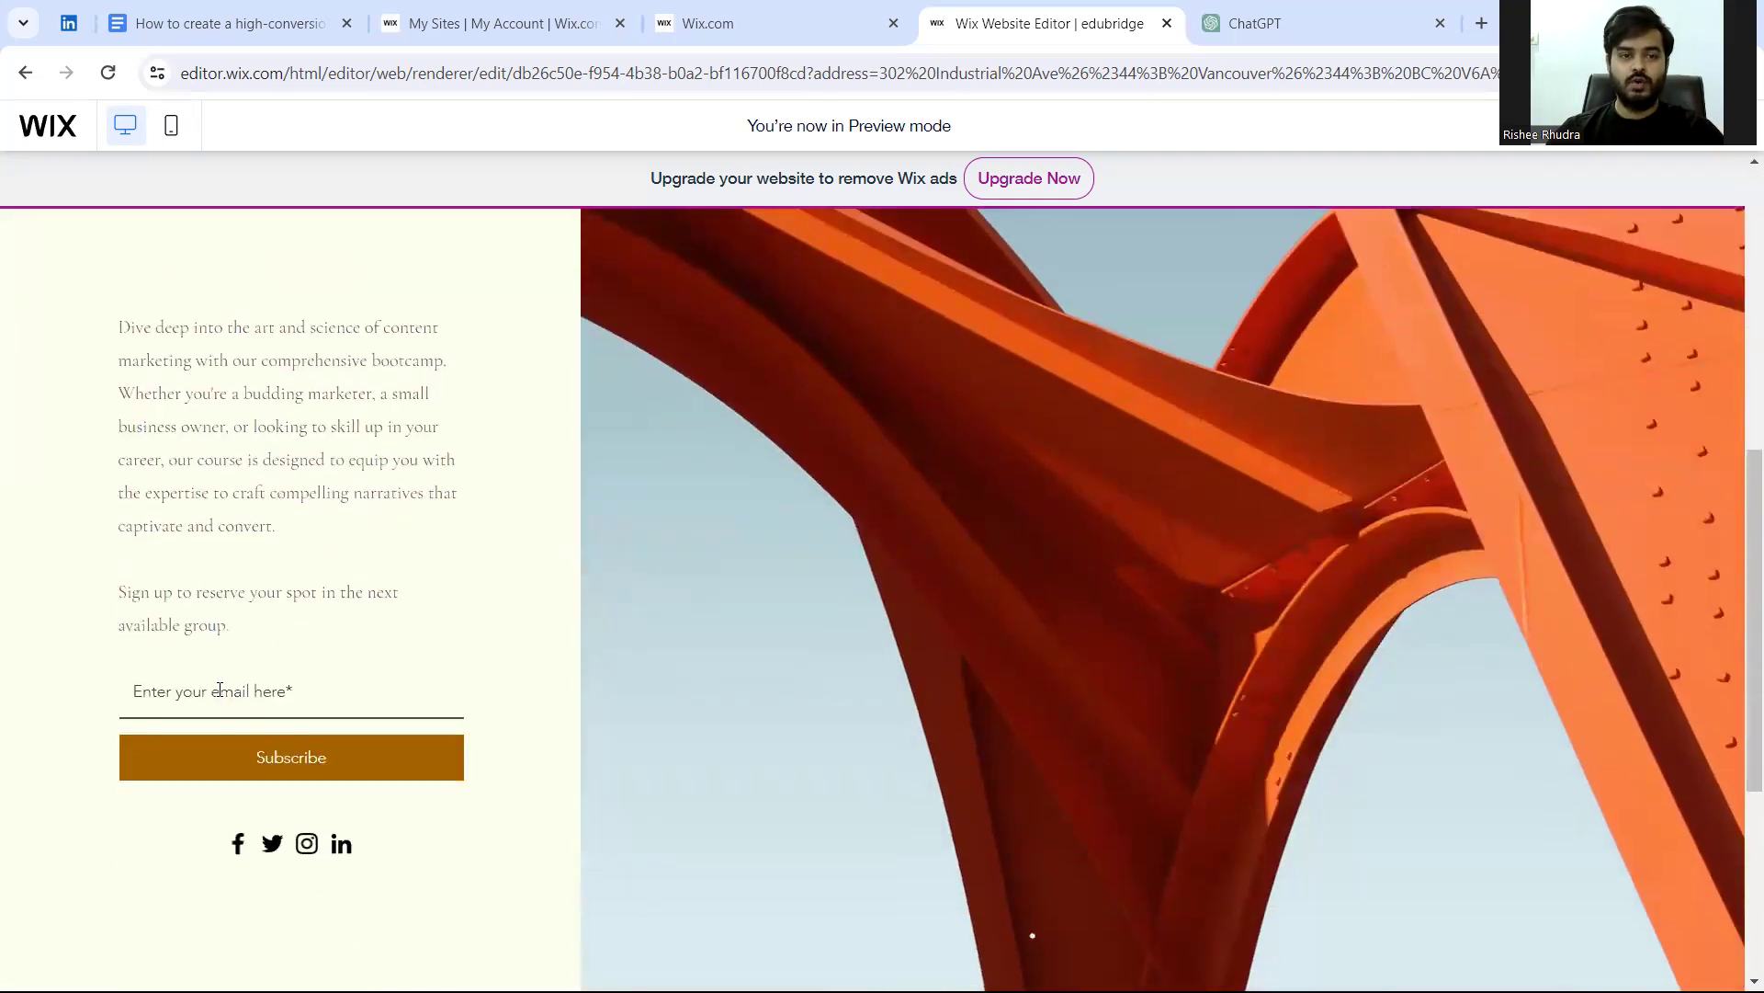